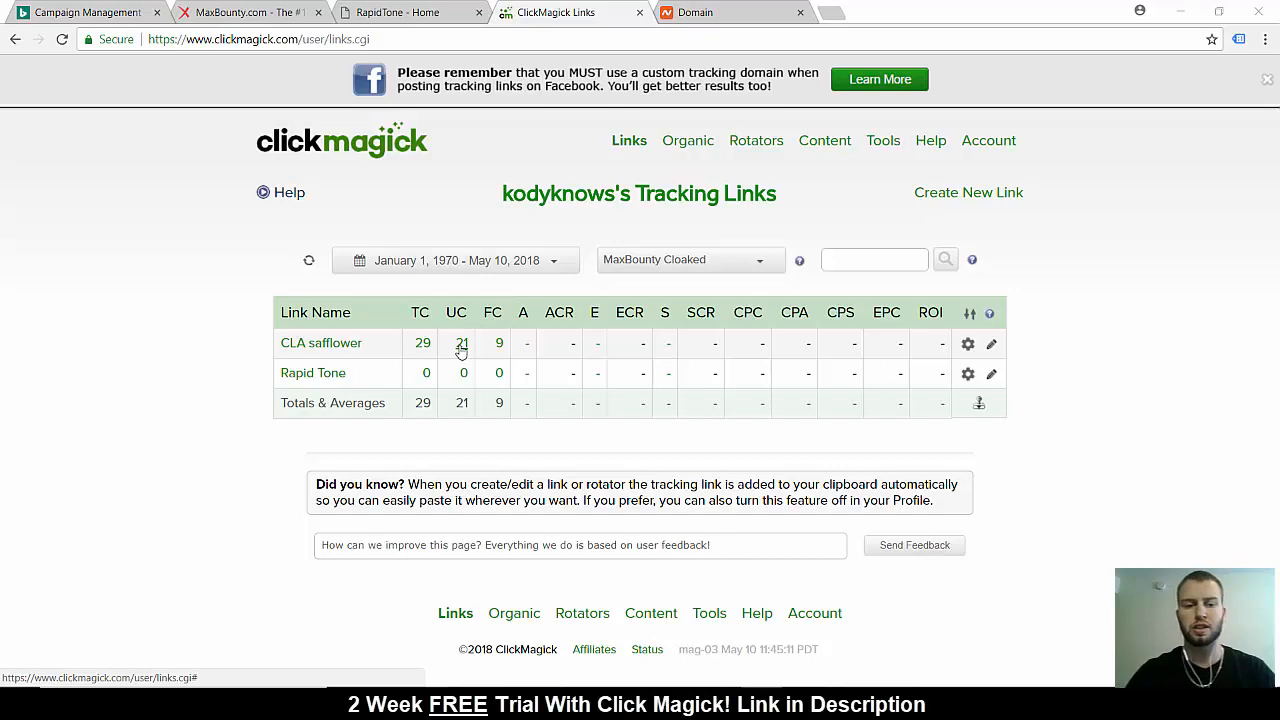
Open the click log of the CLA safflower link and view the extra Sub-ID details of the weight+loss+tips click
left_click(461, 344)
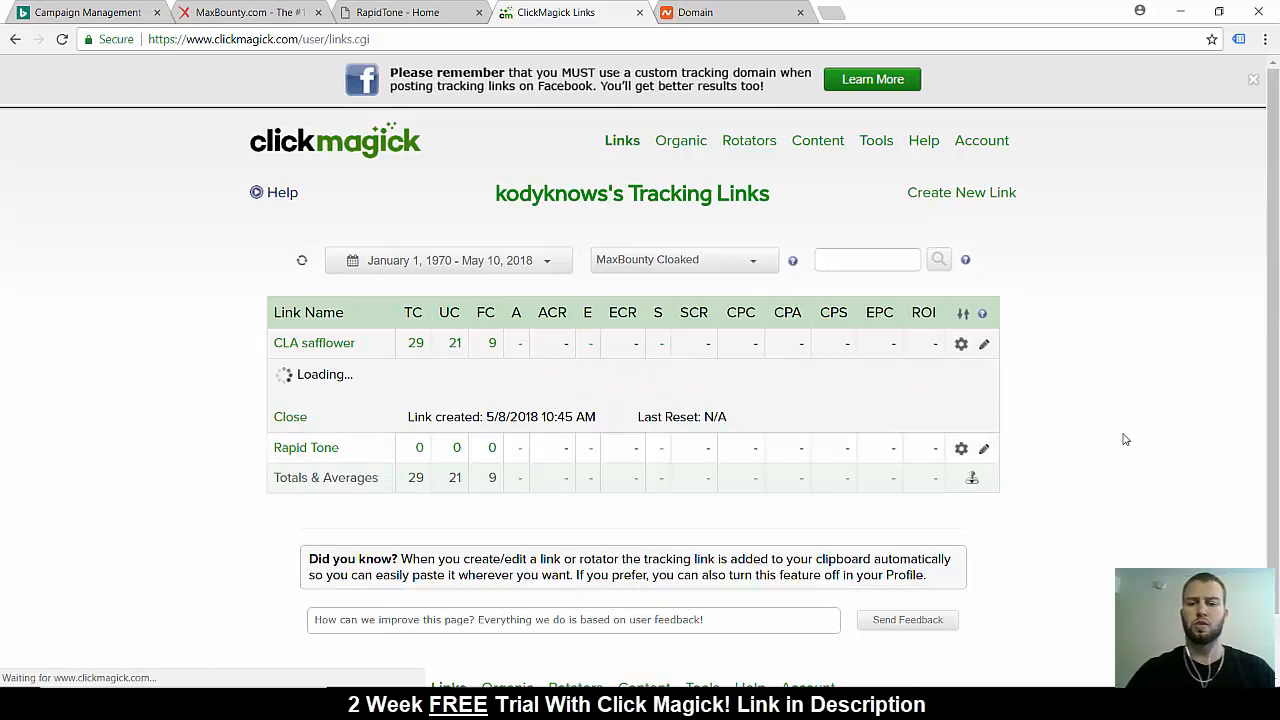
scroll(1124, 440, "down", 3)
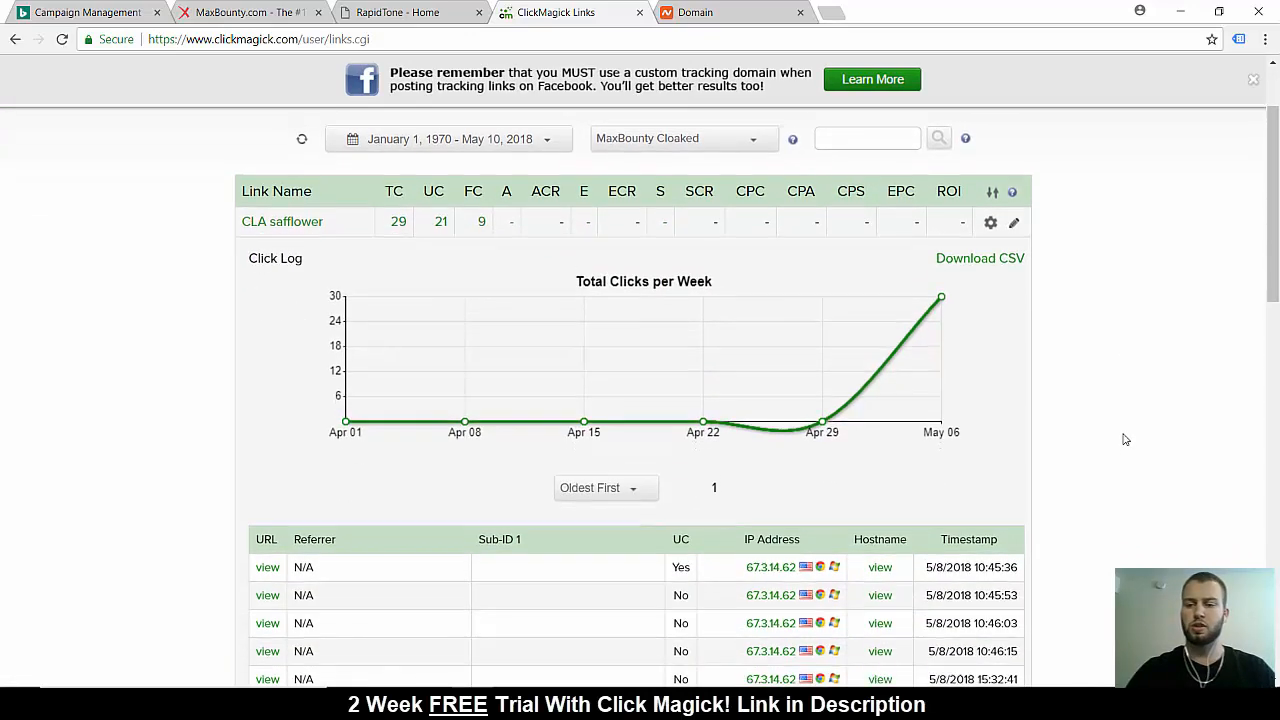
scroll(1124, 440, "down", 2)
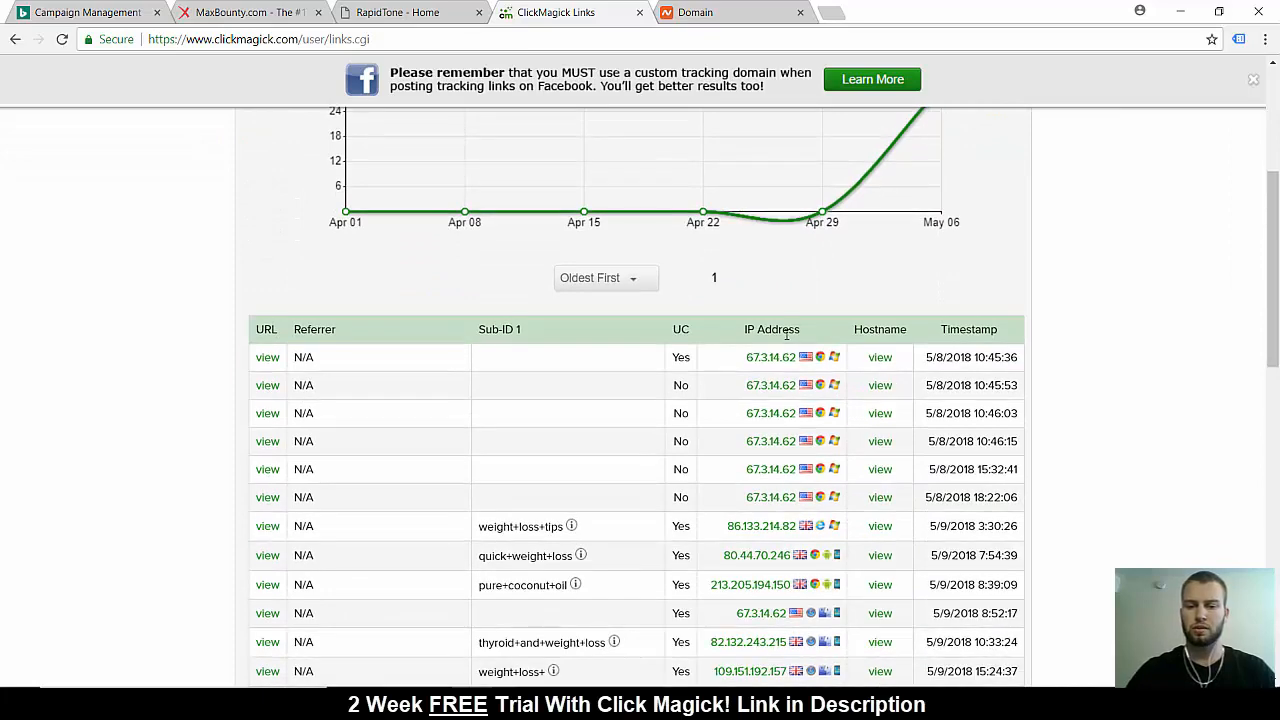
scroll(1085, 497, "down", 2)
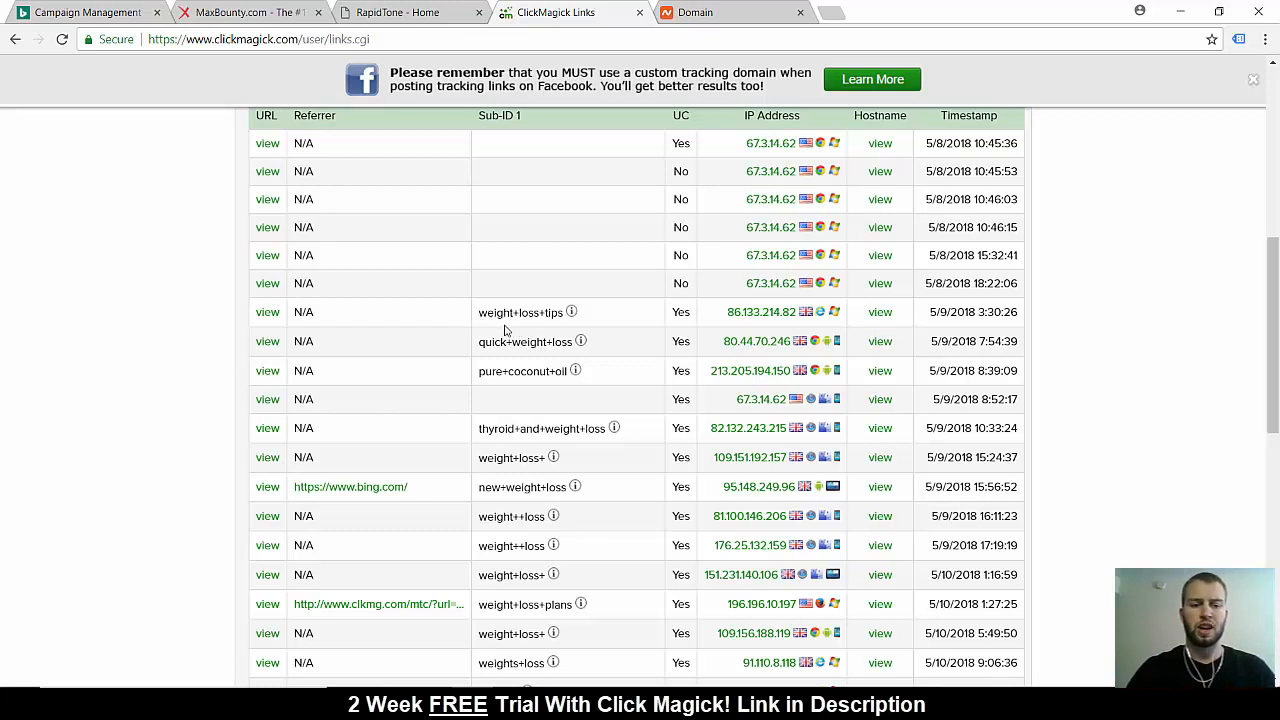
mouse_move(570, 314)
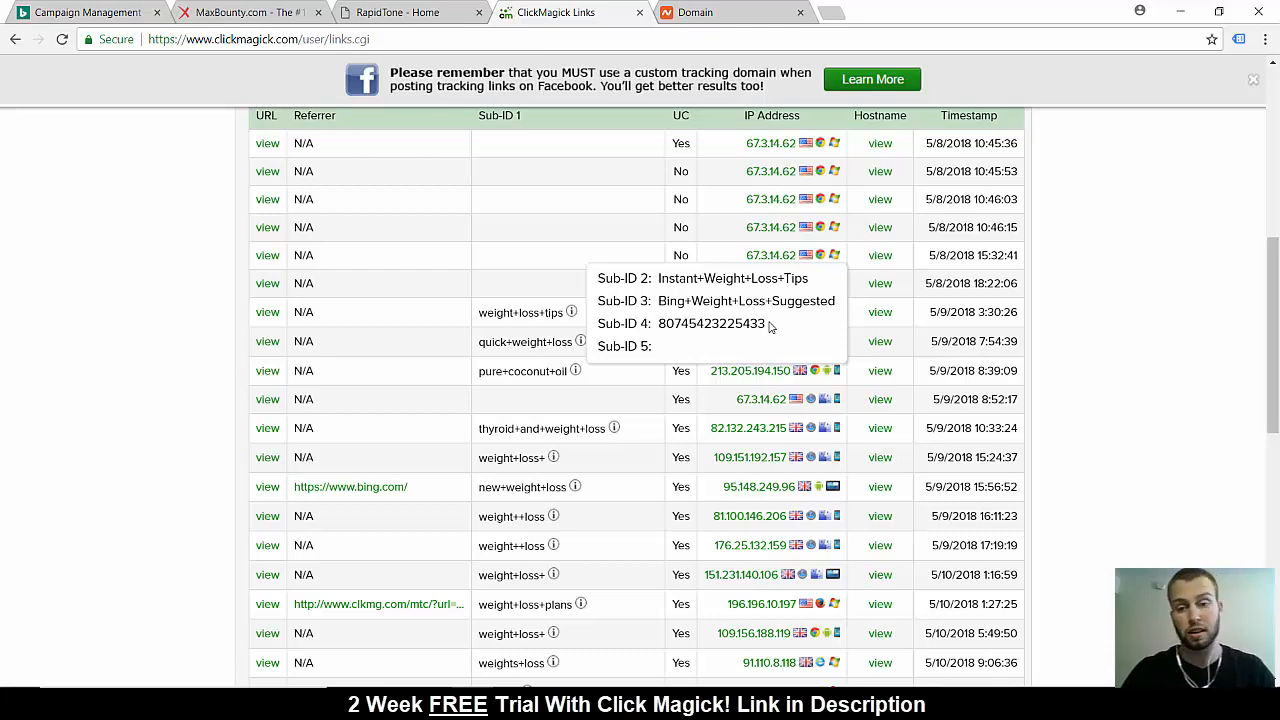
Examine the Sub-ID 2 to 5 details of several of the more recent weight-loss clicks in the log
scroll(646, 449, "down", 1)
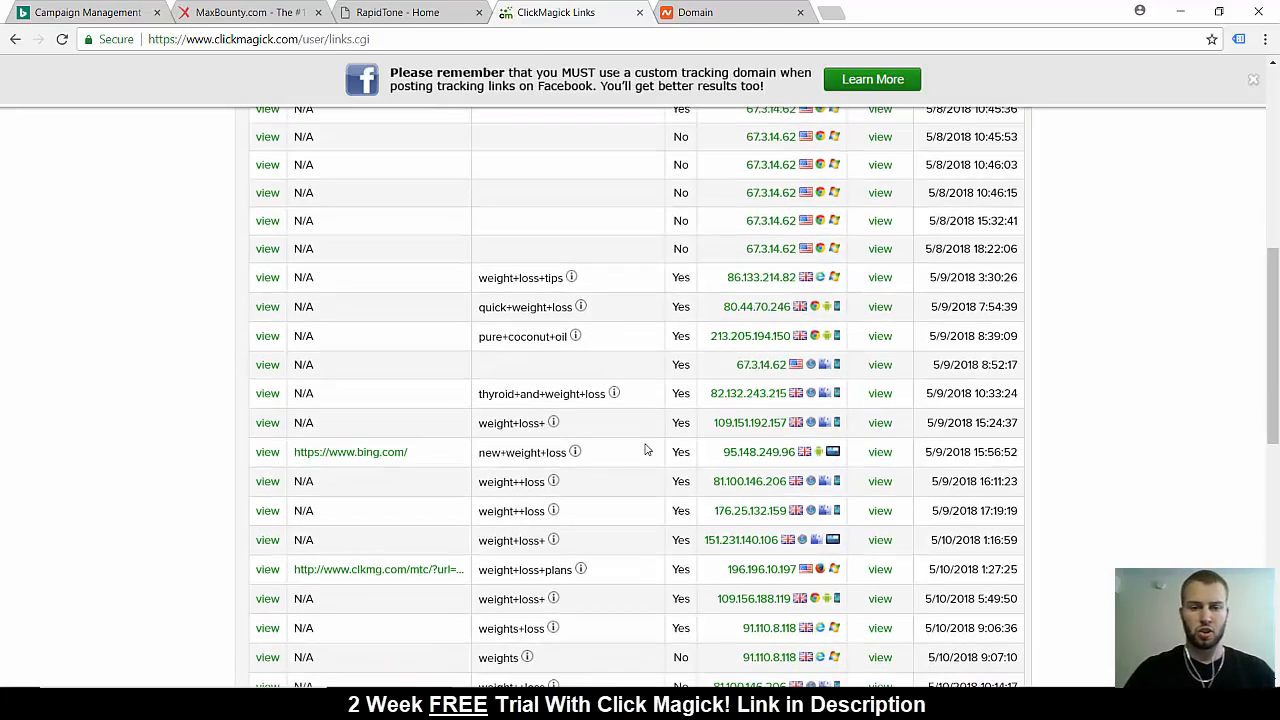
scroll(603, 498, "down", 3)
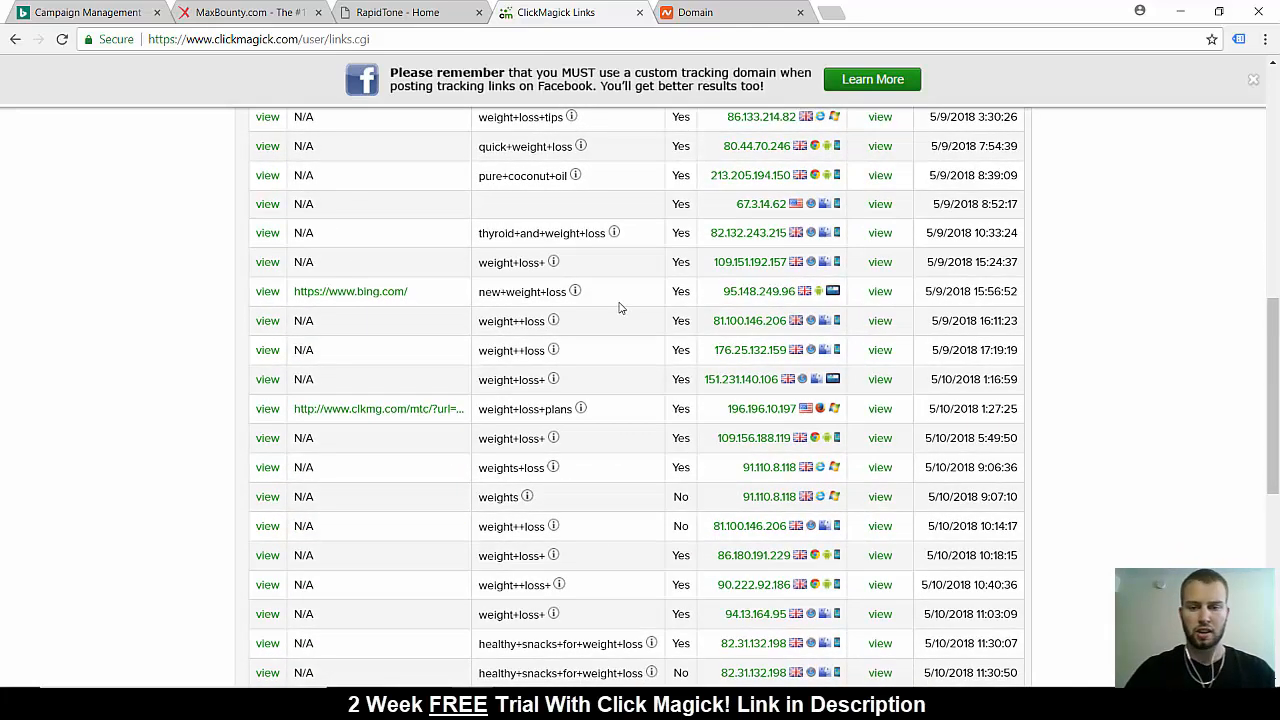
scroll(604, 570, "down", 4)
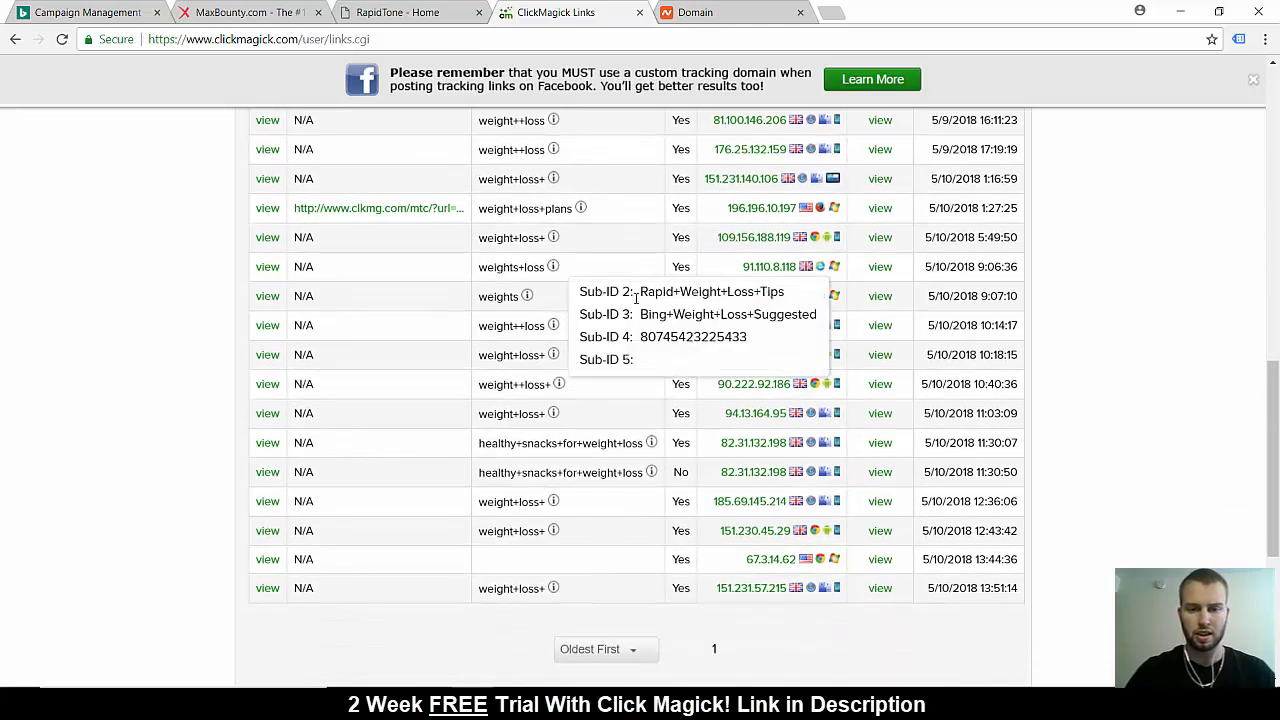
mouse_move(560, 387)
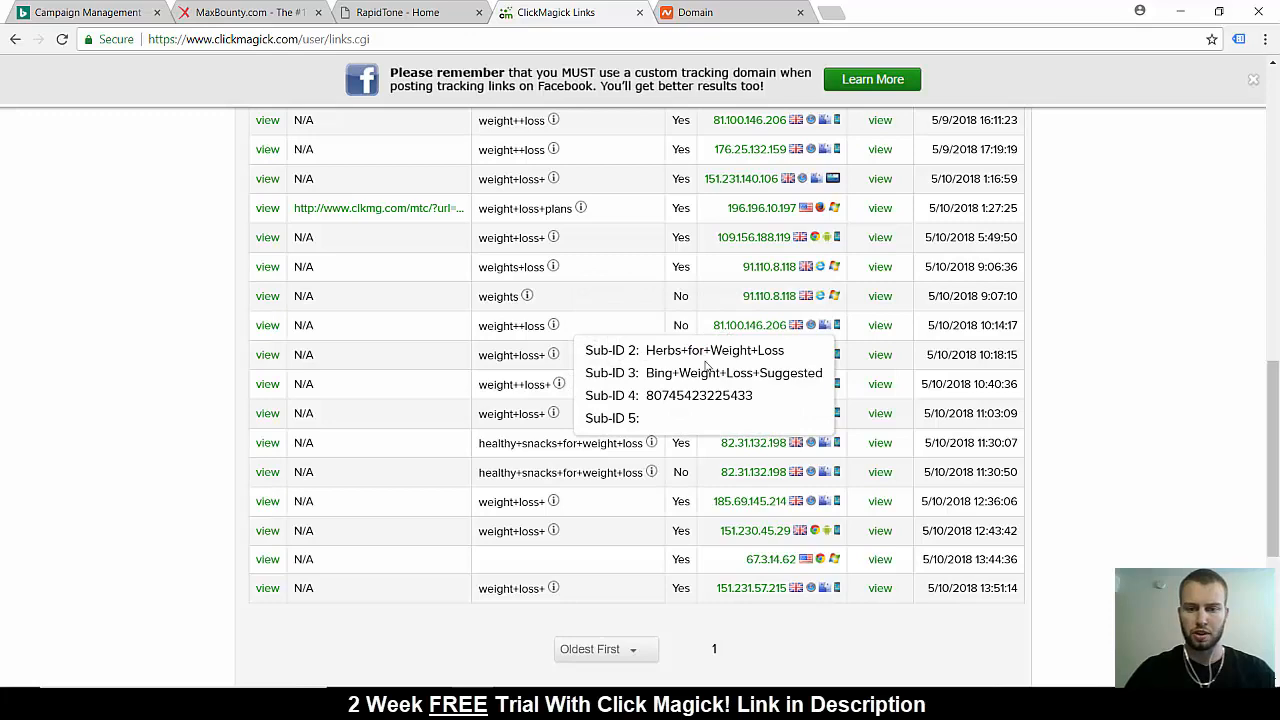
mouse_move(555, 416)
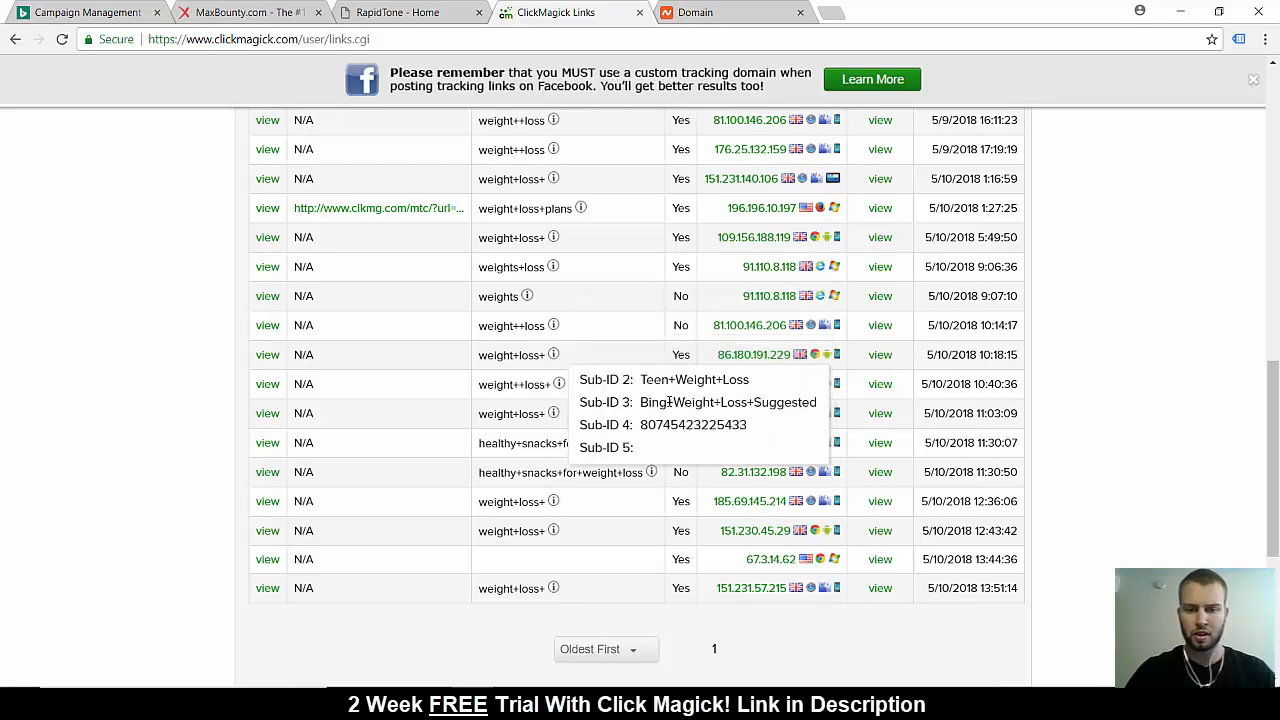
Examine the country, browser and device information beside the IP addresses throughout the click log
scroll(556, 418, "up", 2)
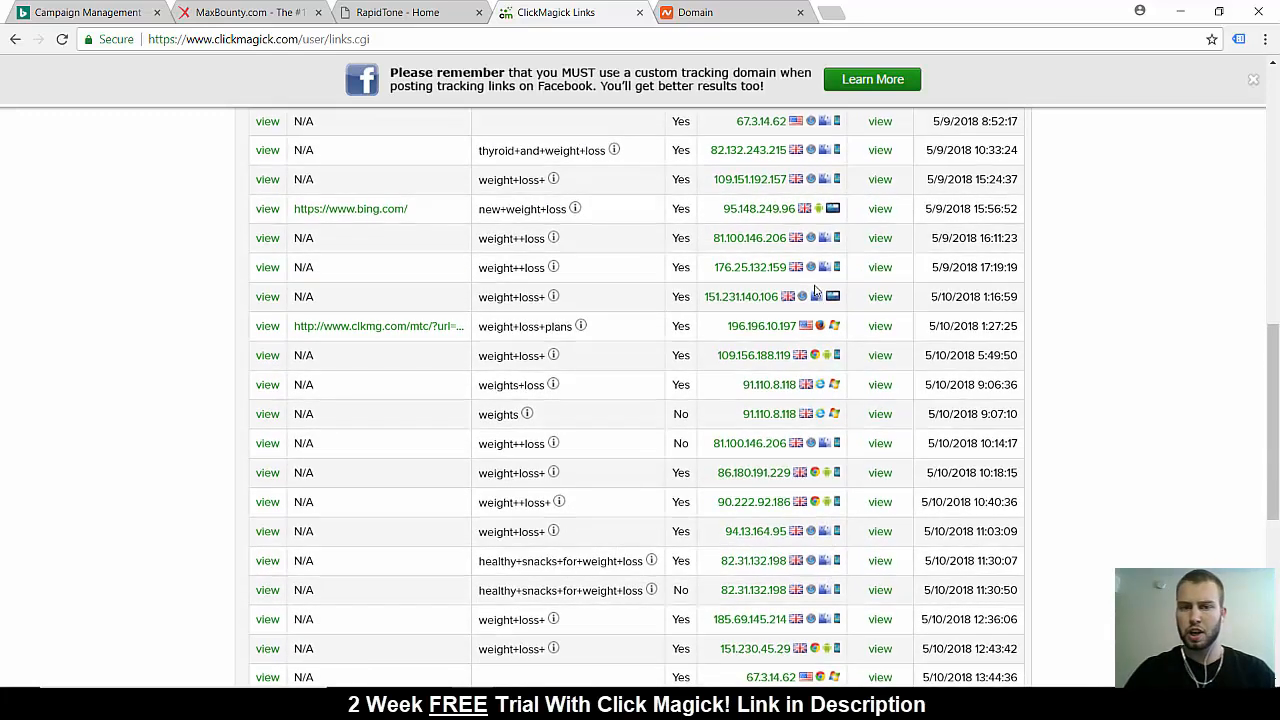
scroll(752, 182, "up", 1)
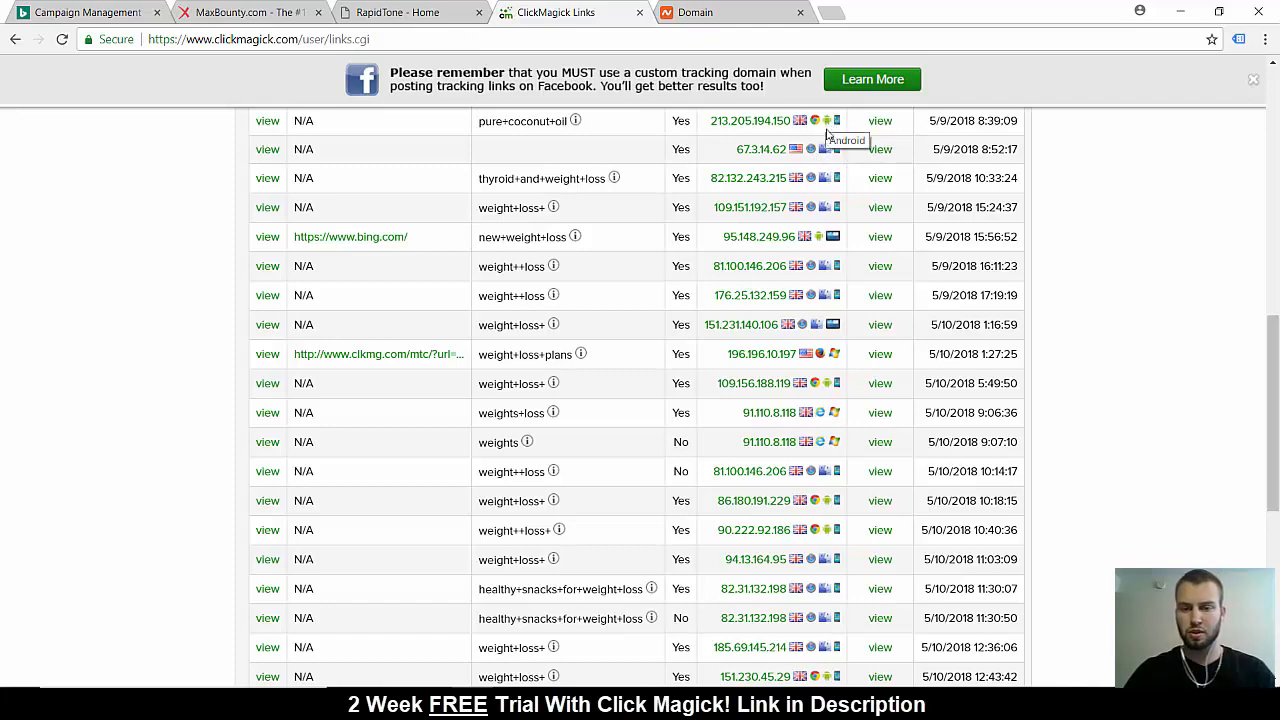
scroll(812, 257, "down", 1)
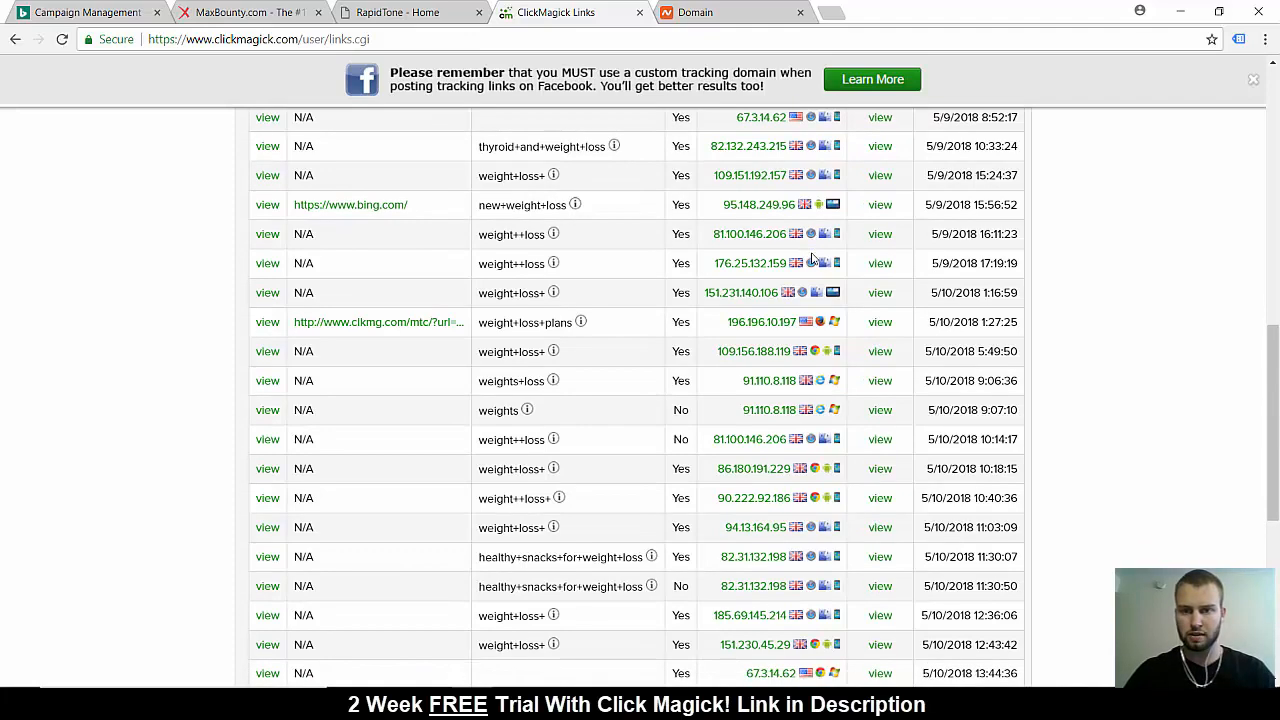
scroll(812, 258, "down", 2)
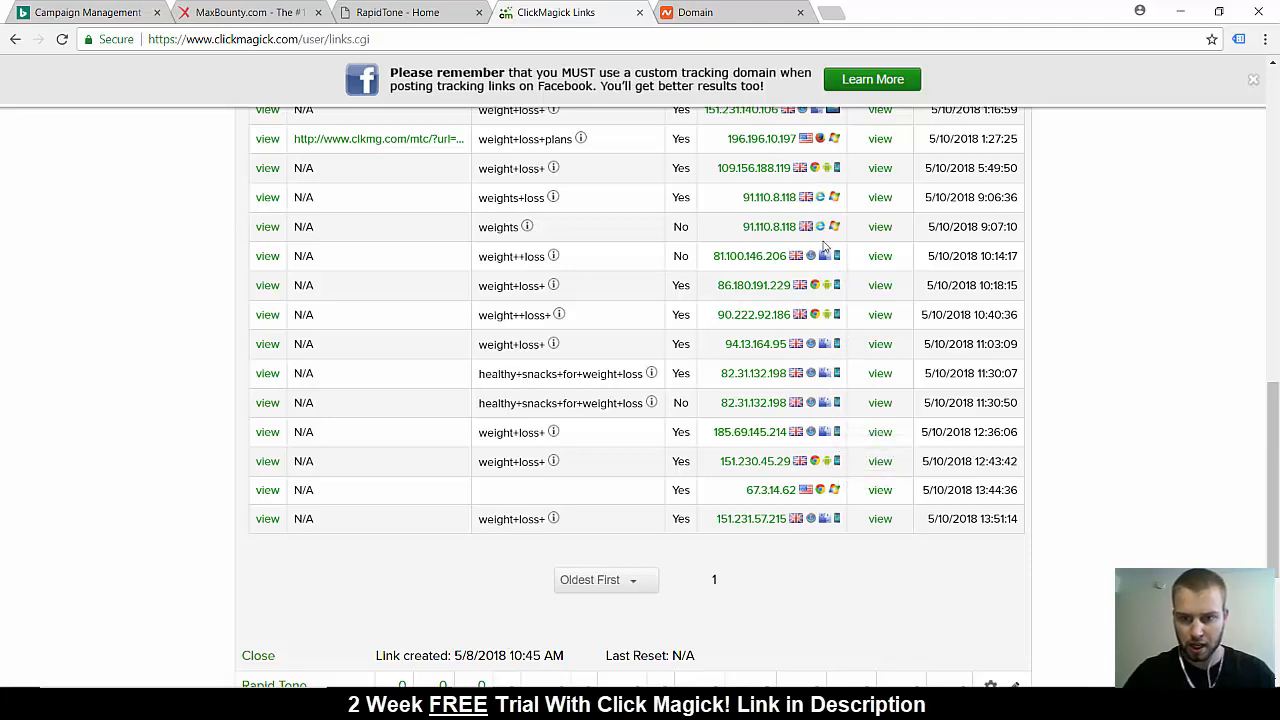
scroll(826, 342, "down", 1)
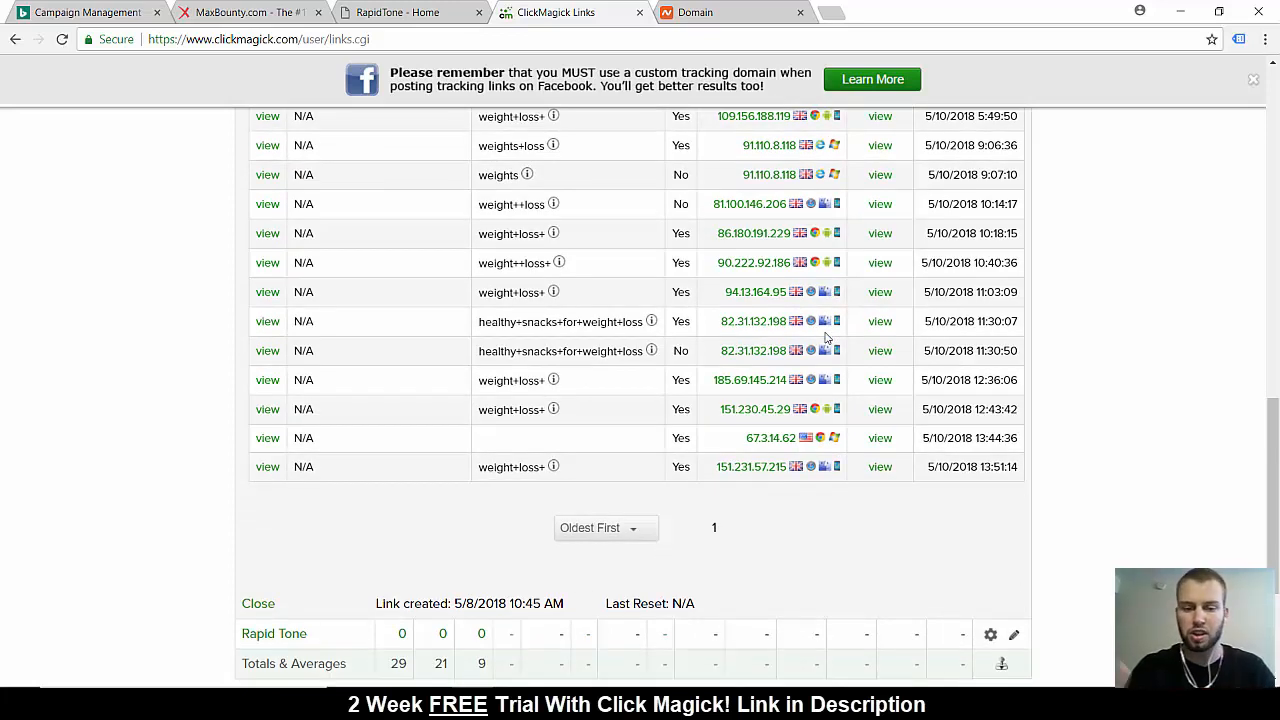
scroll(1045, 387, "down", 1)
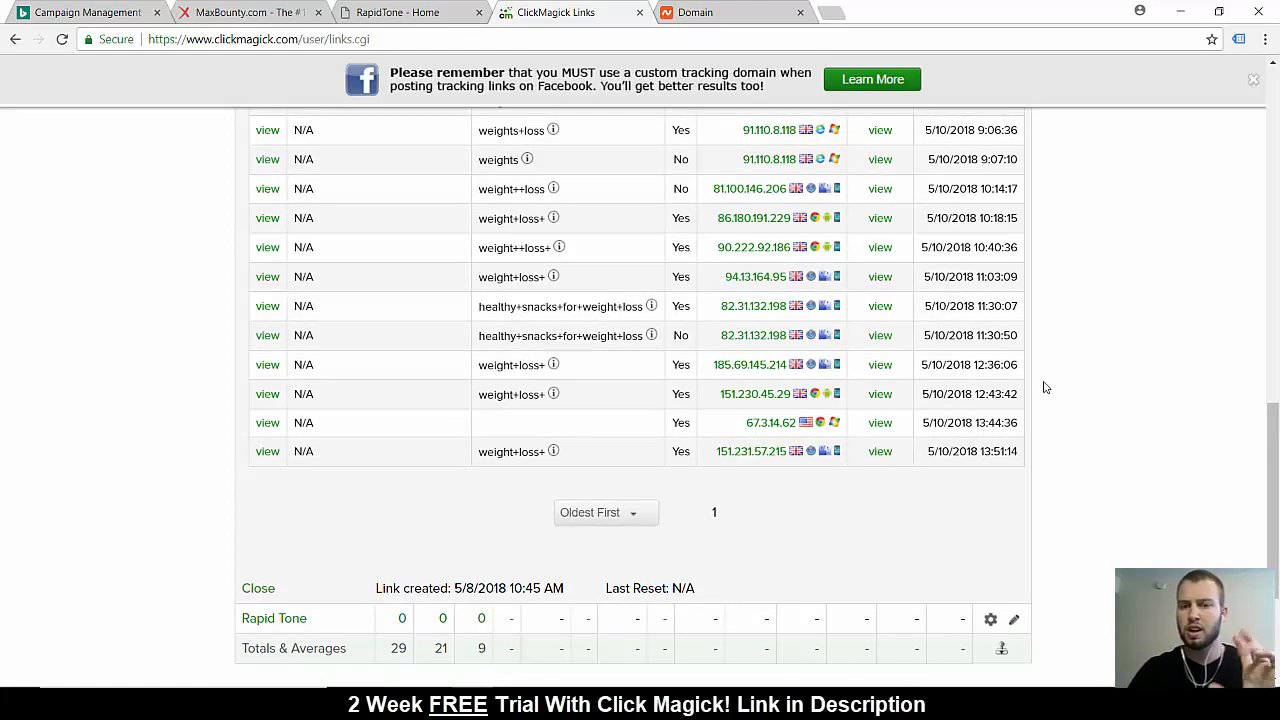
Look over the CLA safflower click entries once more and close the click log
scroll(1045, 387, "up", 5)
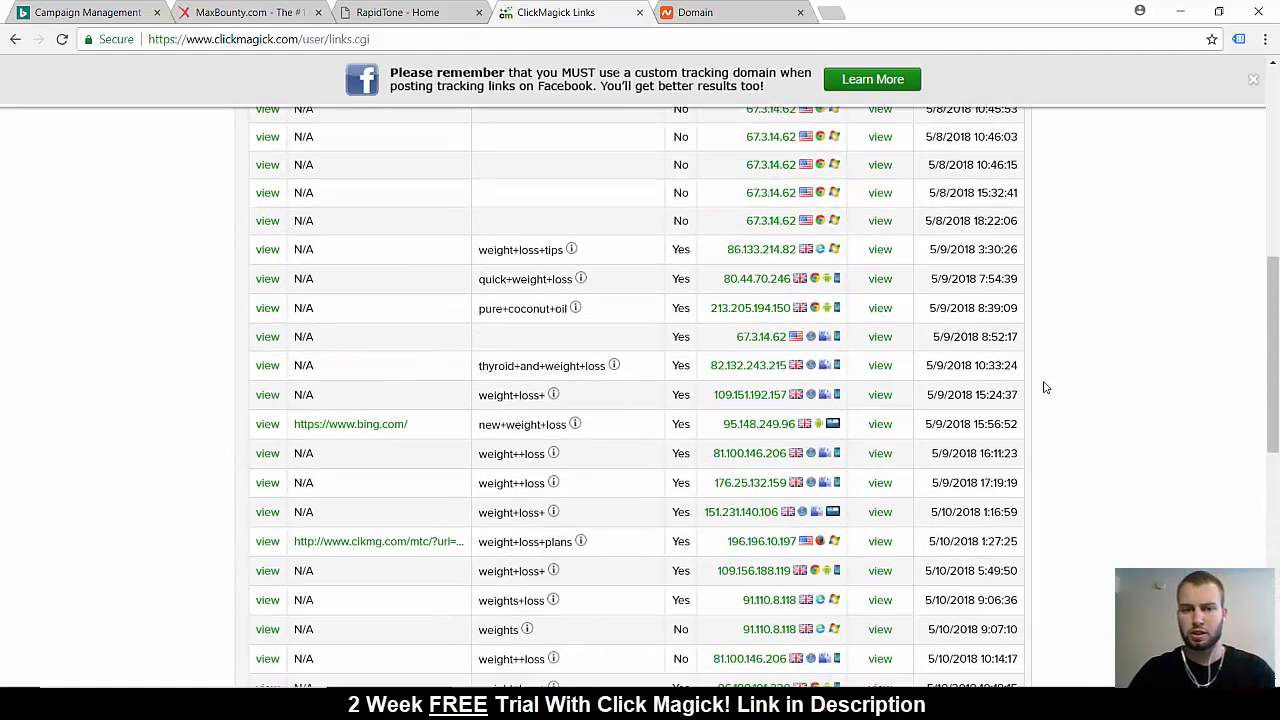
scroll(1045, 387, "up", 5)
scroll(1045, 387, "down", 15)
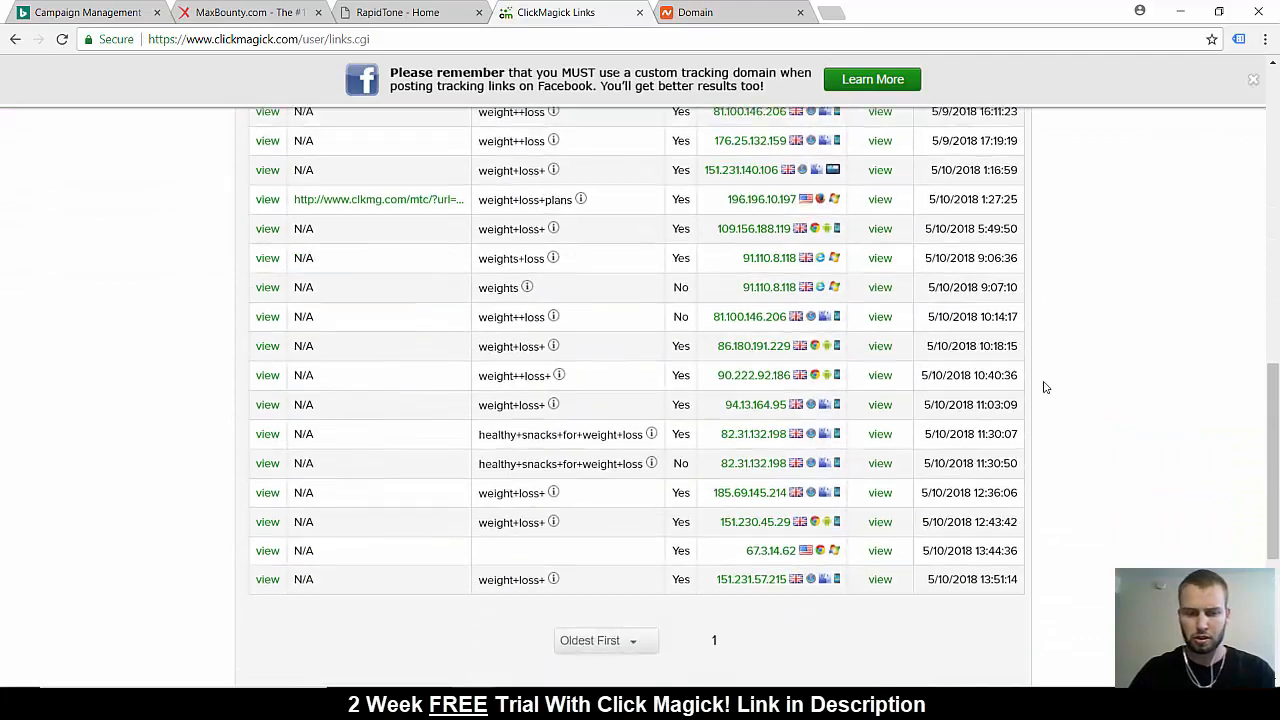
left_click(258, 510)
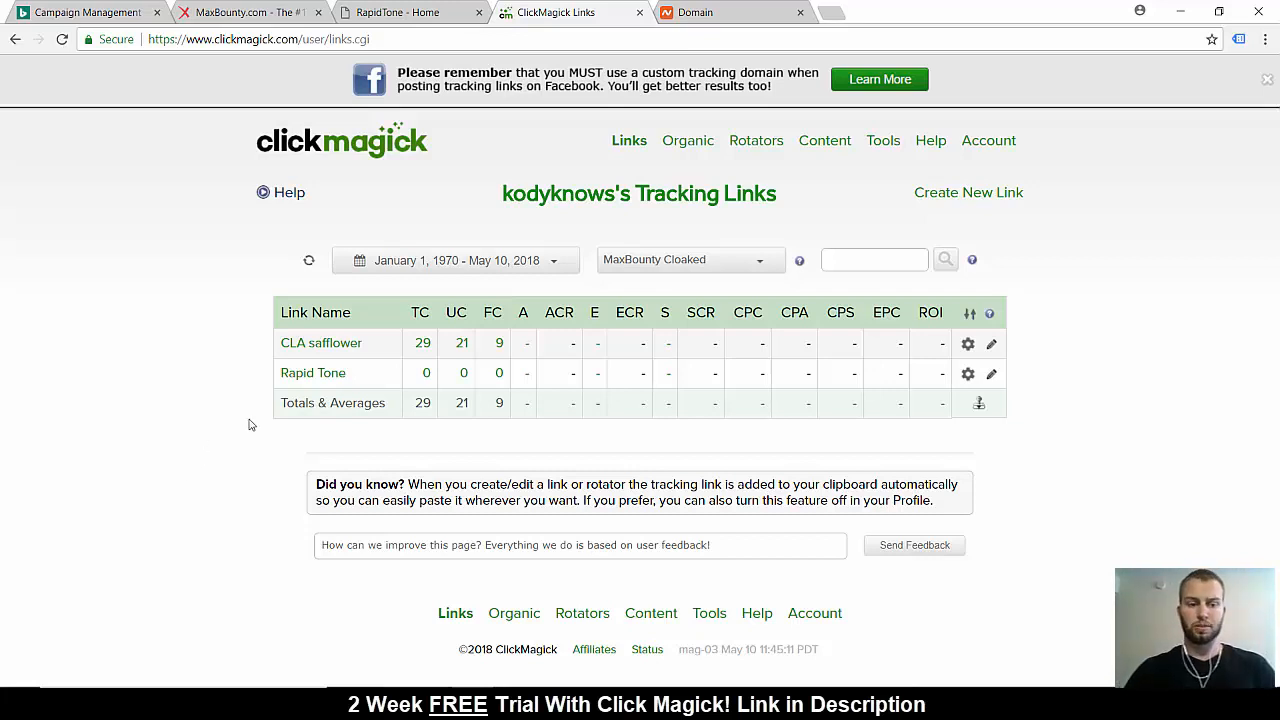
Switch to Namecheap to view the rapidtonediet.online domain details, and check the Rapid Tone campaign page on MaxBounty
left_click(758, 12)
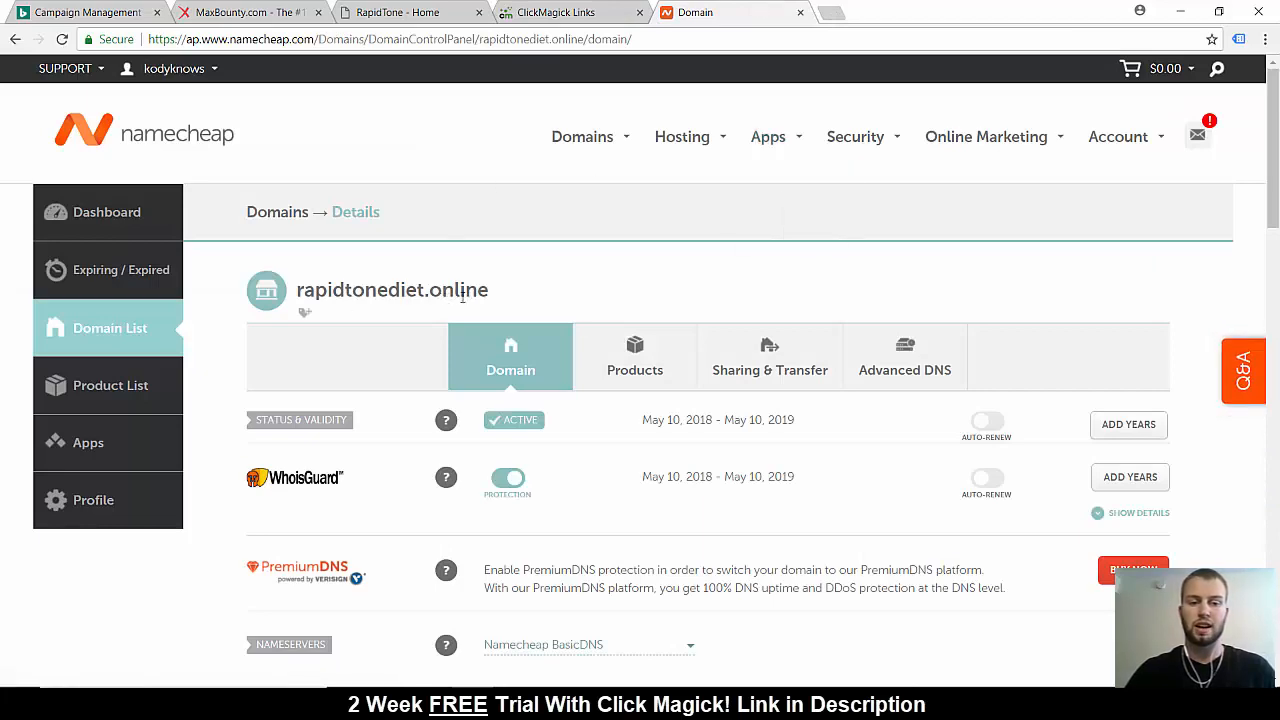
left_click(300, 12)
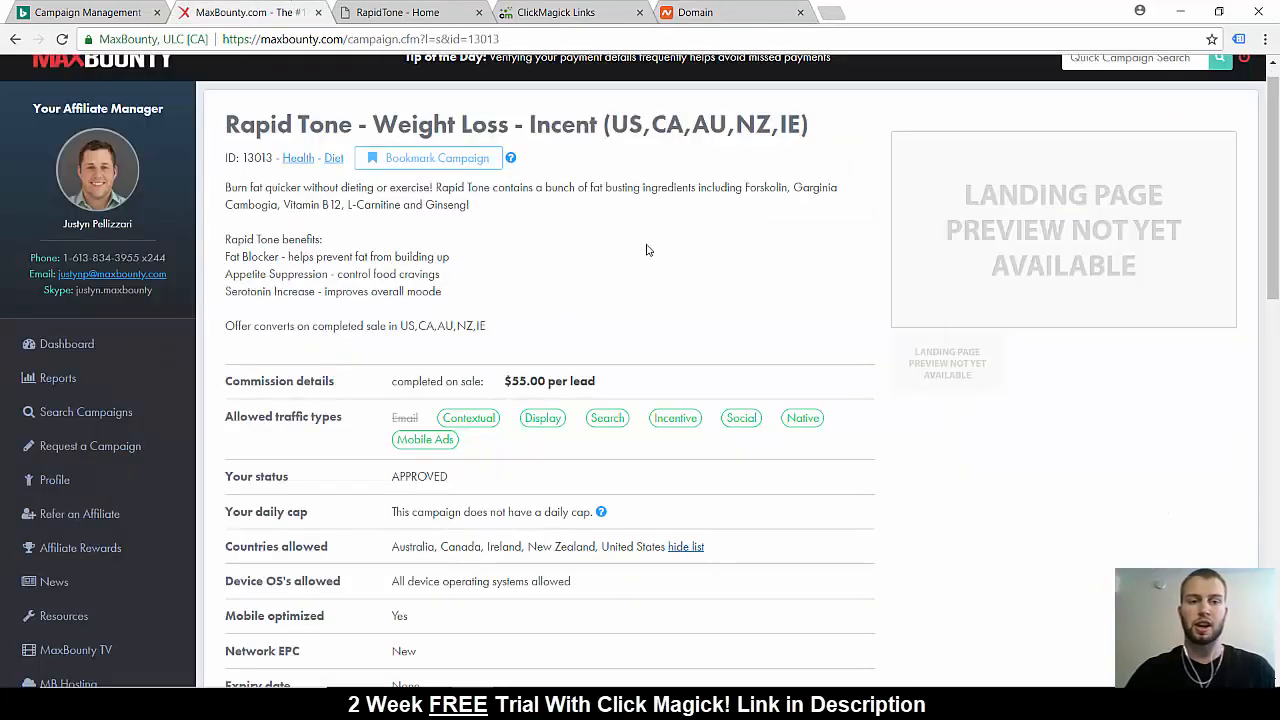
scroll(646, 250, "up", 1)
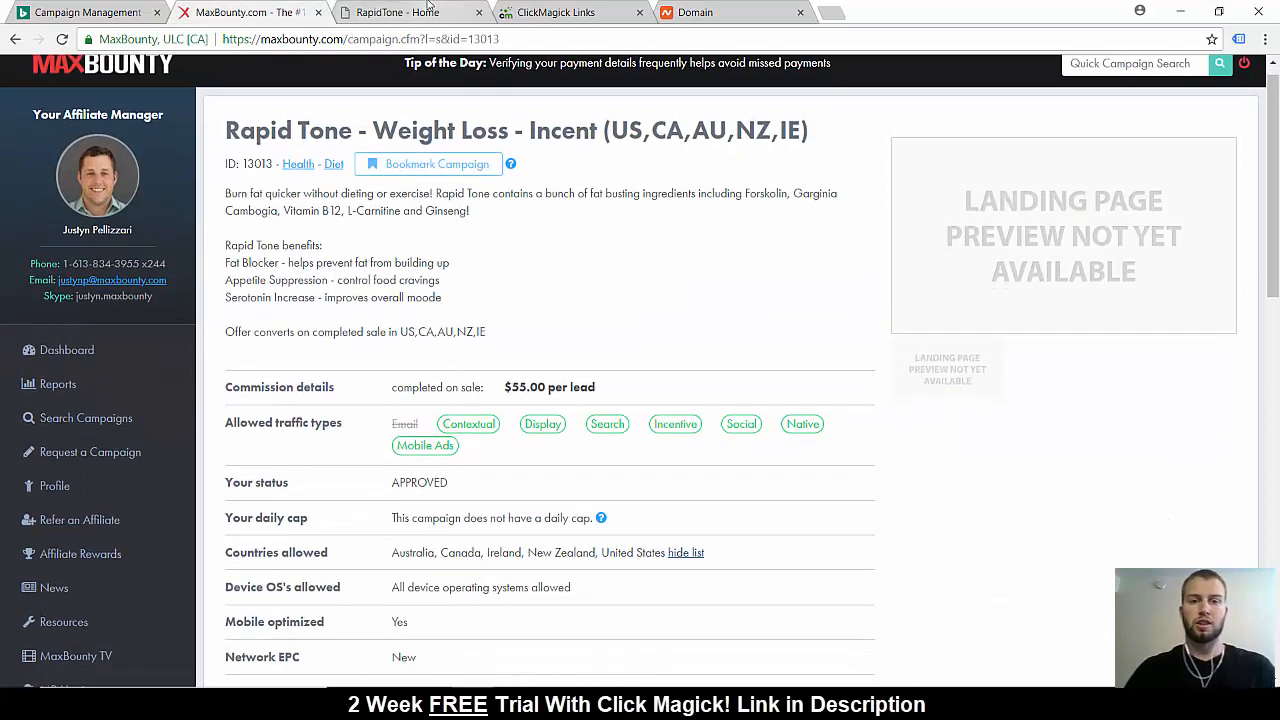
Return to Namecheap's main site and sign in to the account with its username and password
left_click(760, 10)
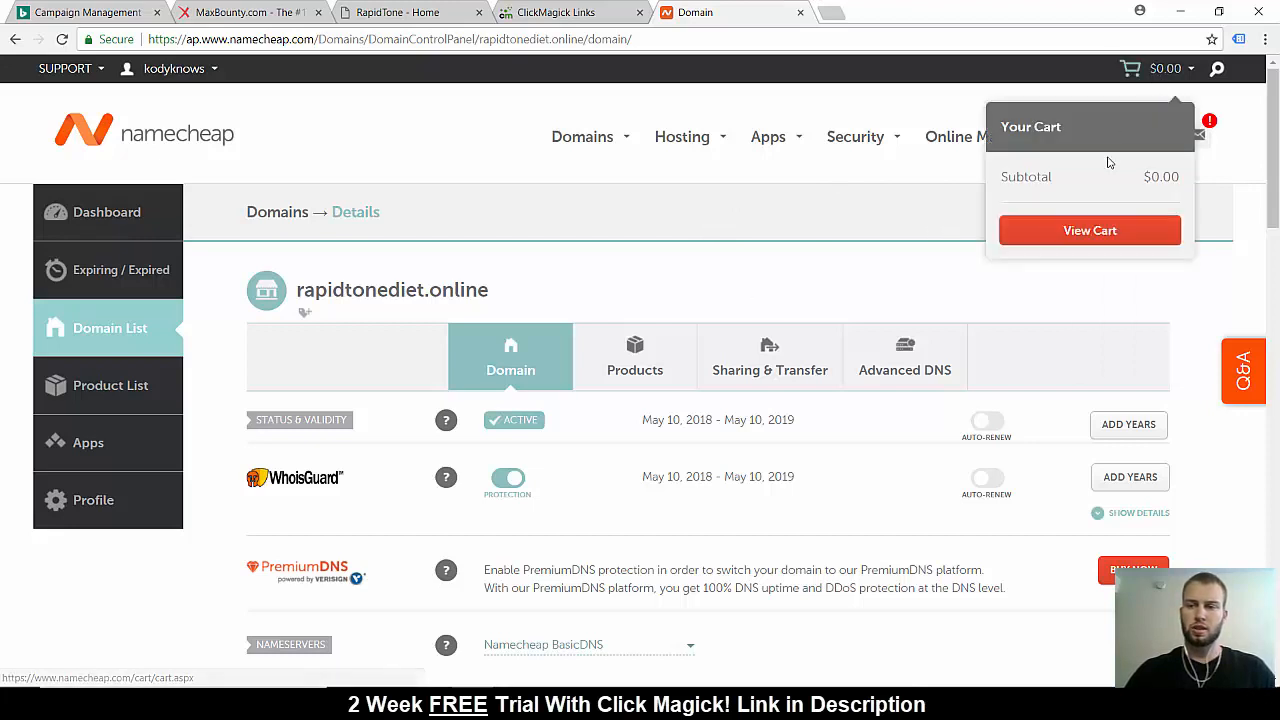
left_click(1123, 182)
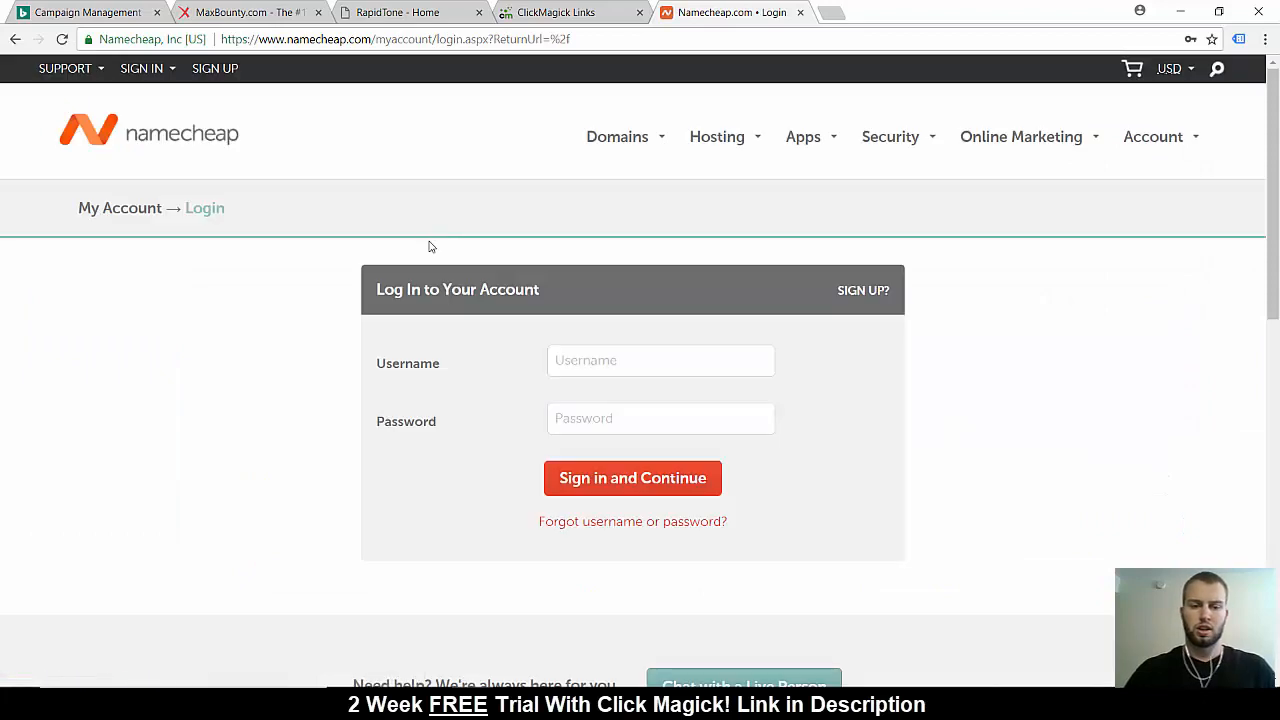
left_click(580, 360)
left_click(600, 478)
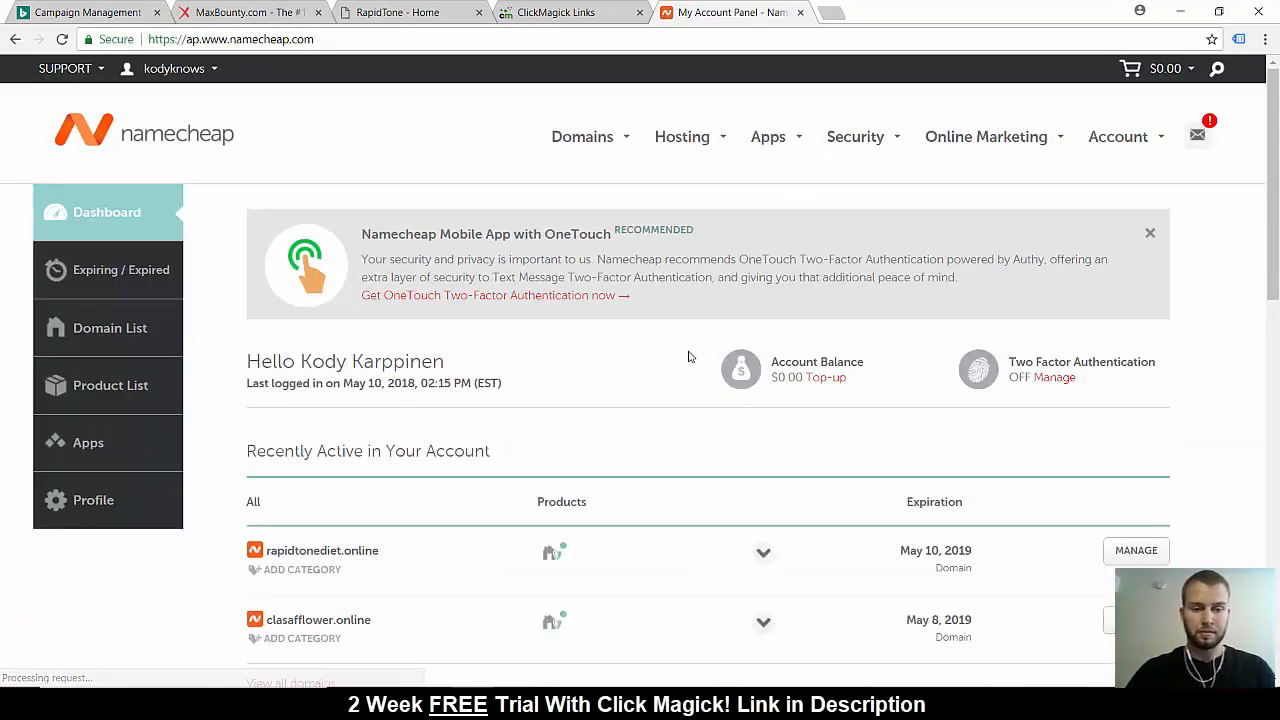
Glance at the Rapid Tone campaign on MaxBounty, and open the management page of the rapidtonediet.online domain in Namecheap
scroll(670, 396, "down", 2)
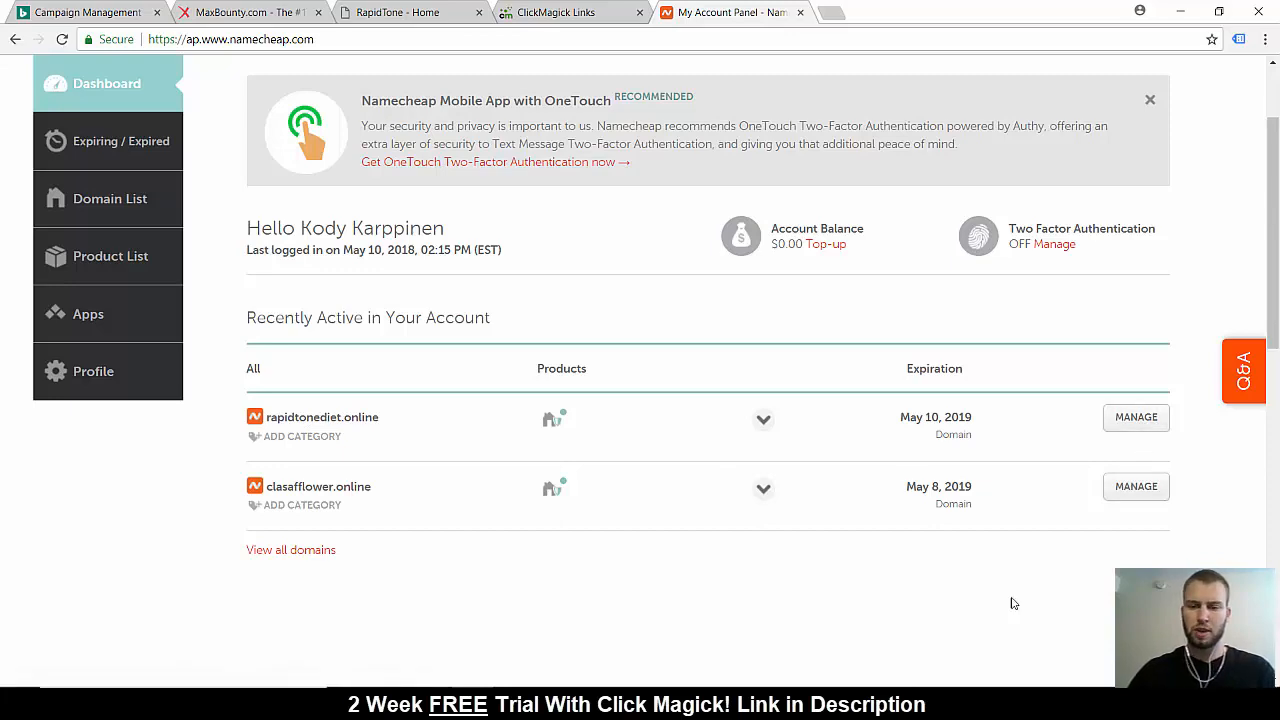
left_click(262, 10)
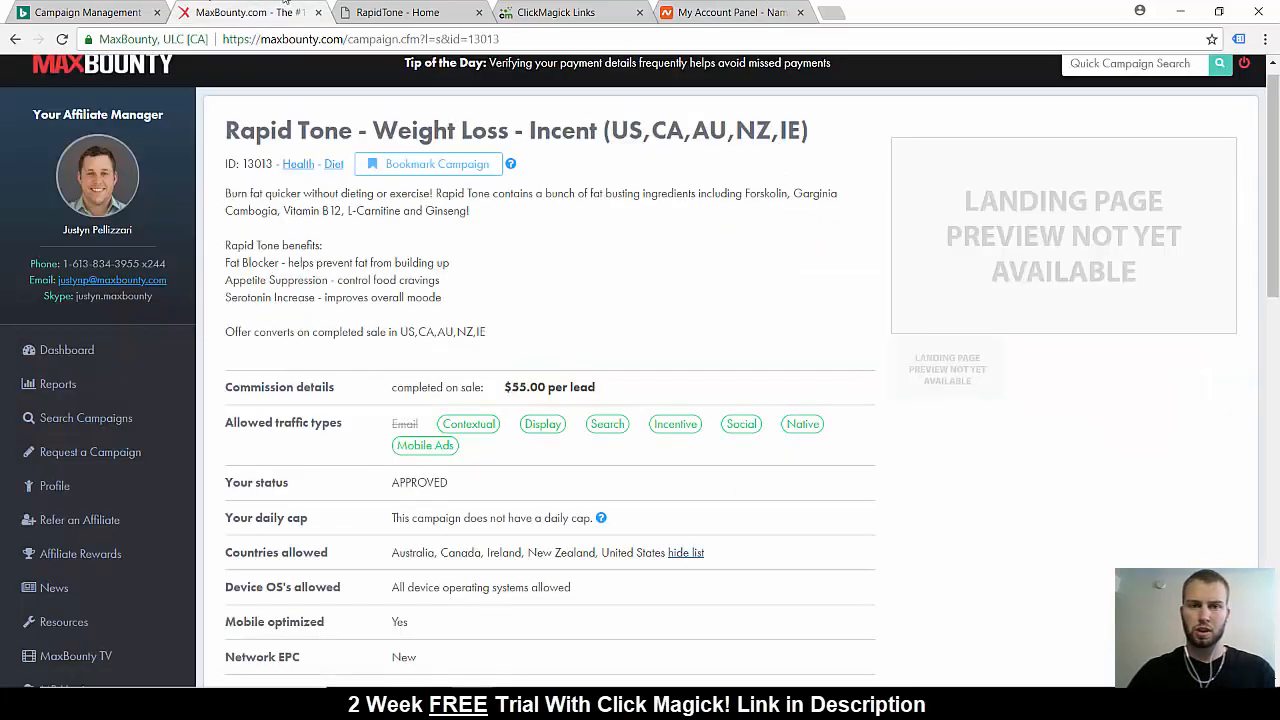
left_click(710, 10)
left_click(1140, 420)
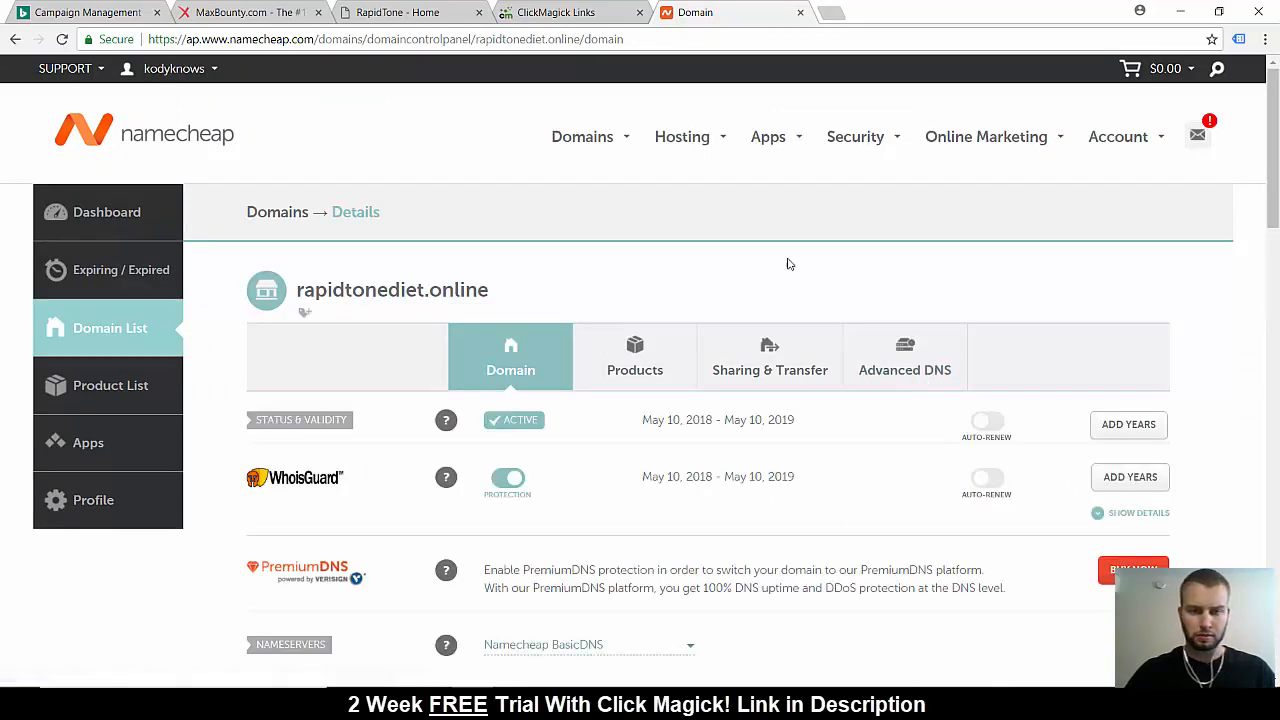
Open the advanced DNS settings of rapidtonediet.online and examine its A and CNAME host records
scroll(1175, 277, "down", 1)
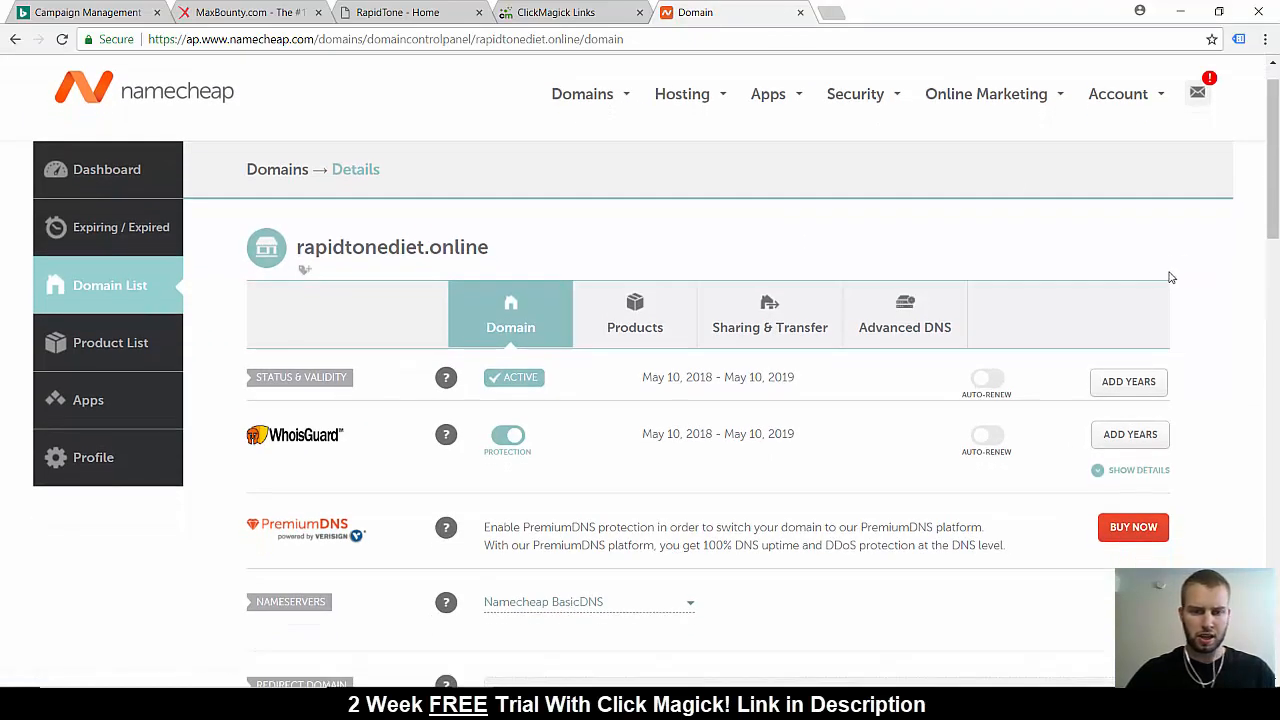
left_click(912, 337)
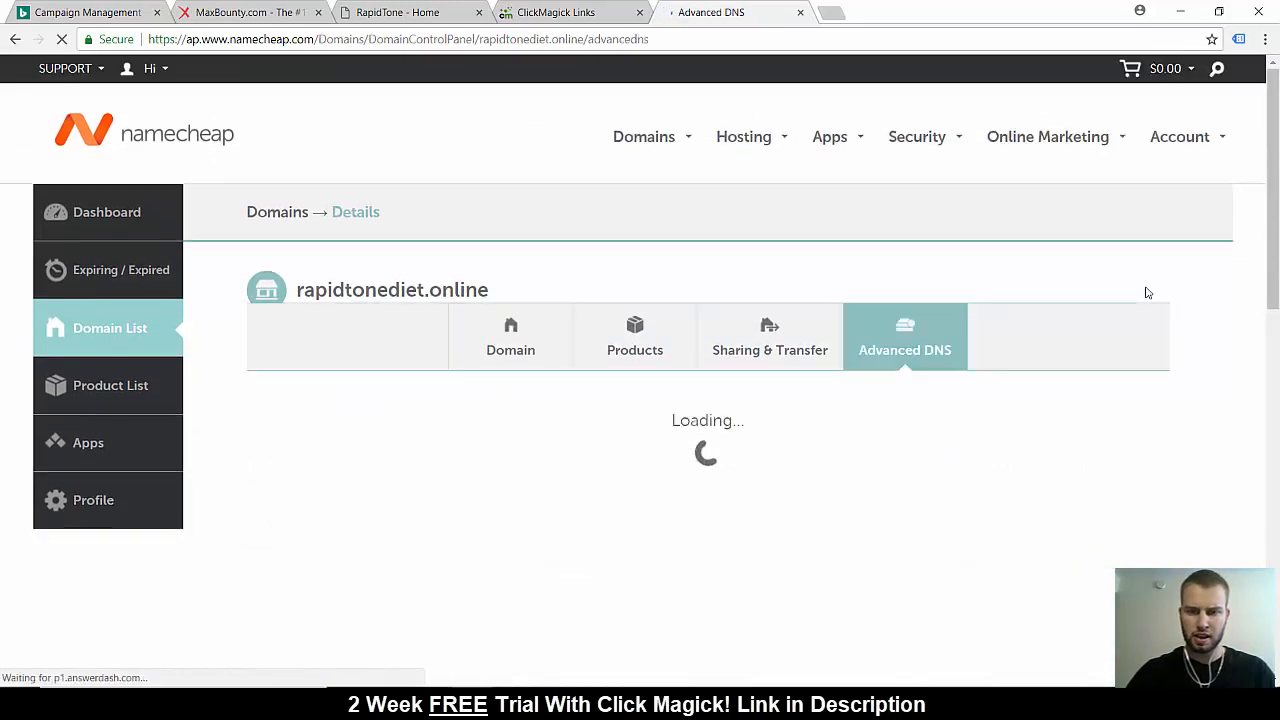
scroll(1148, 292, "down", 1)
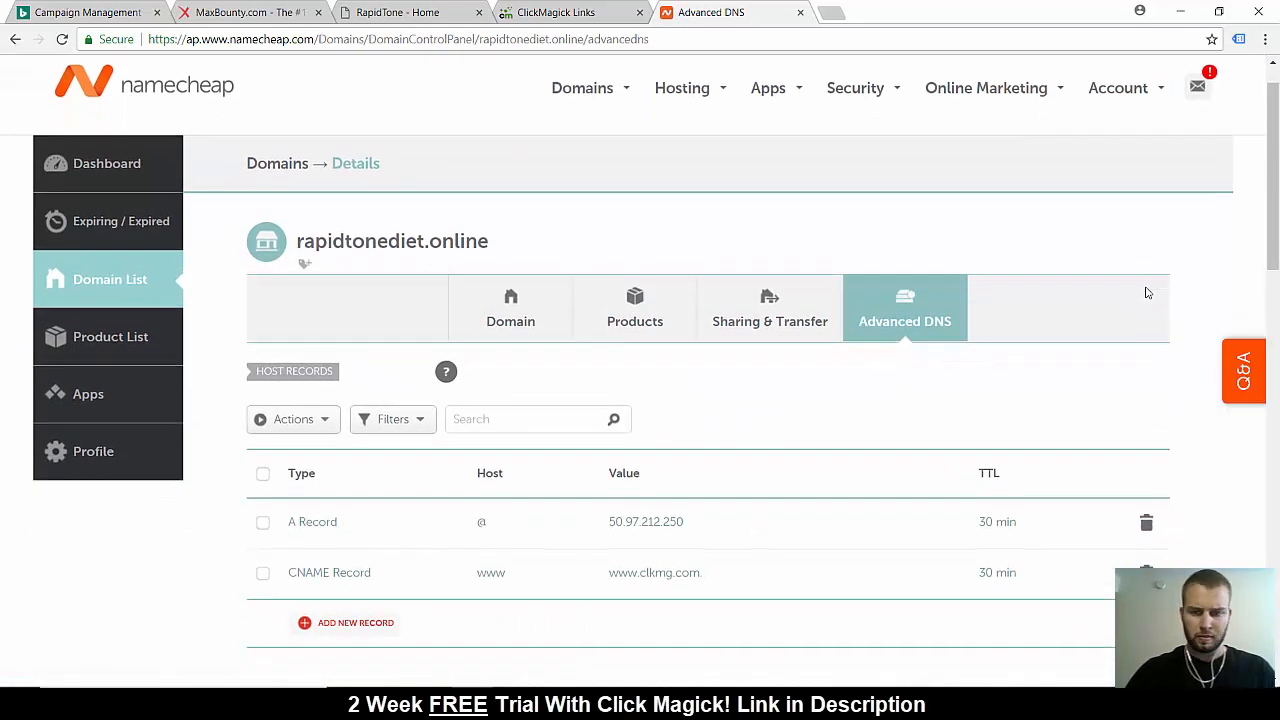
scroll(1148, 292, "down", 2)
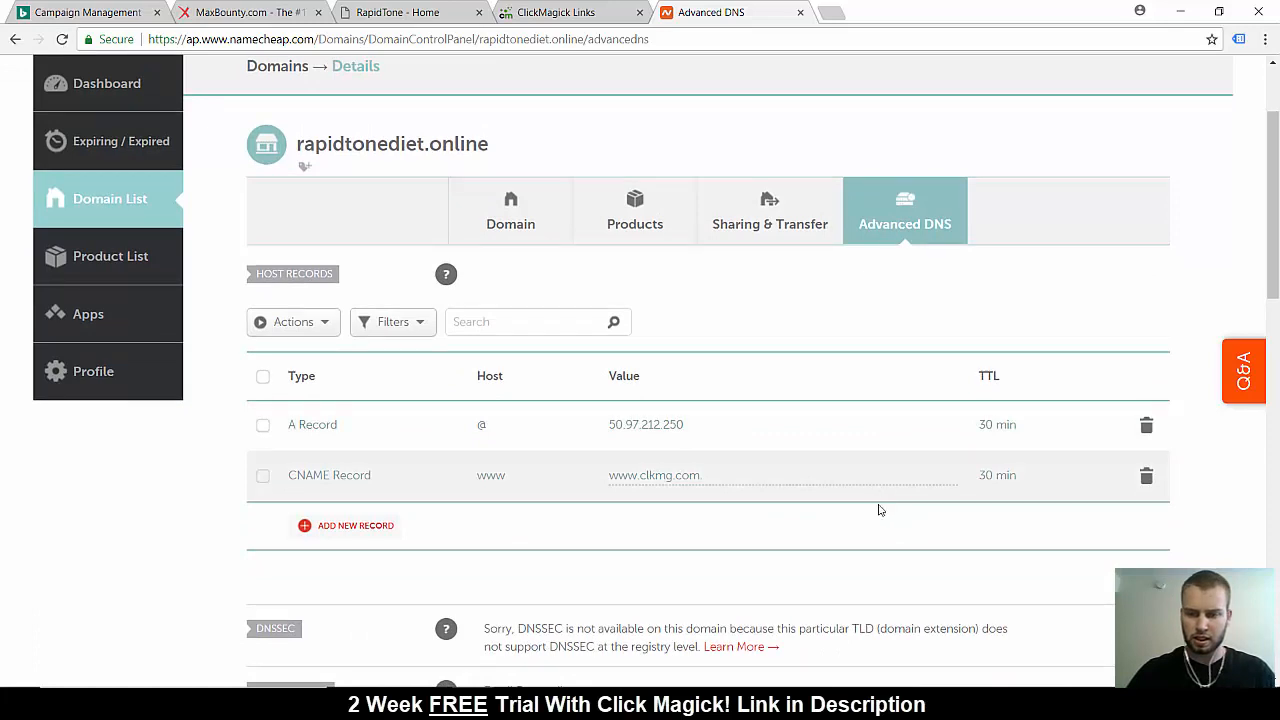
scroll(874, 543, "down", 1)
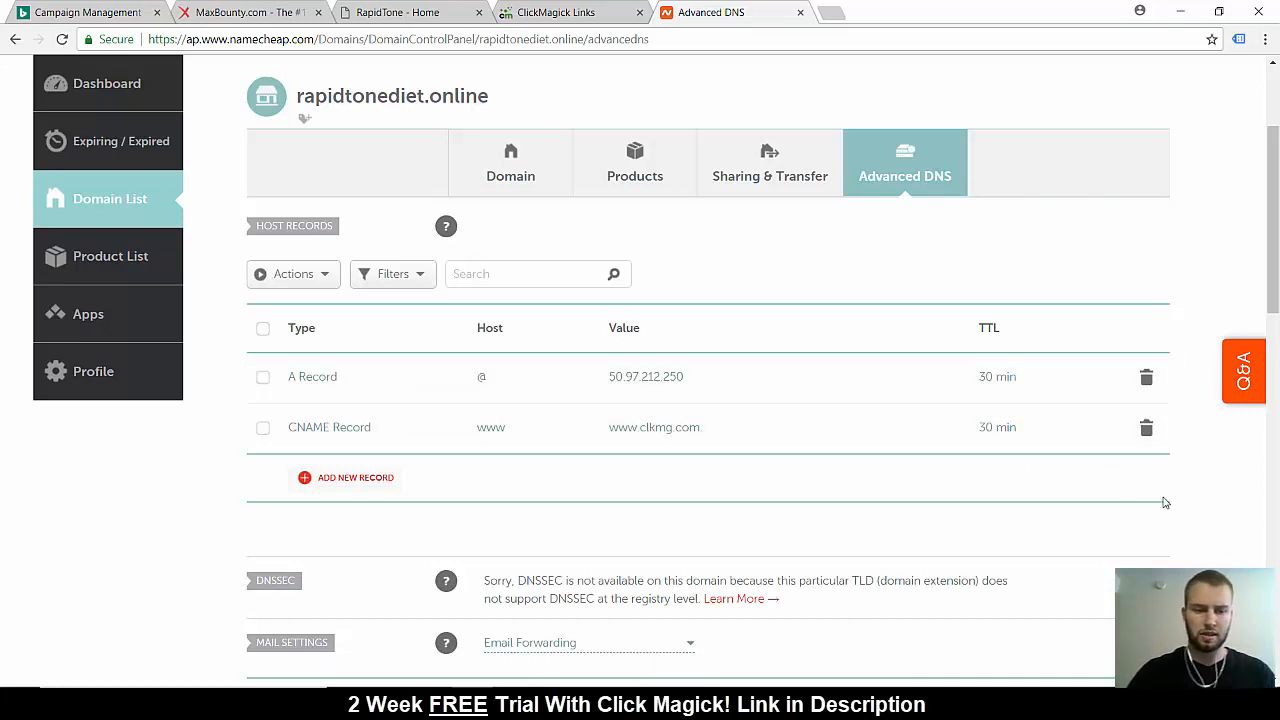
scroll(1167, 507, "down", 1)
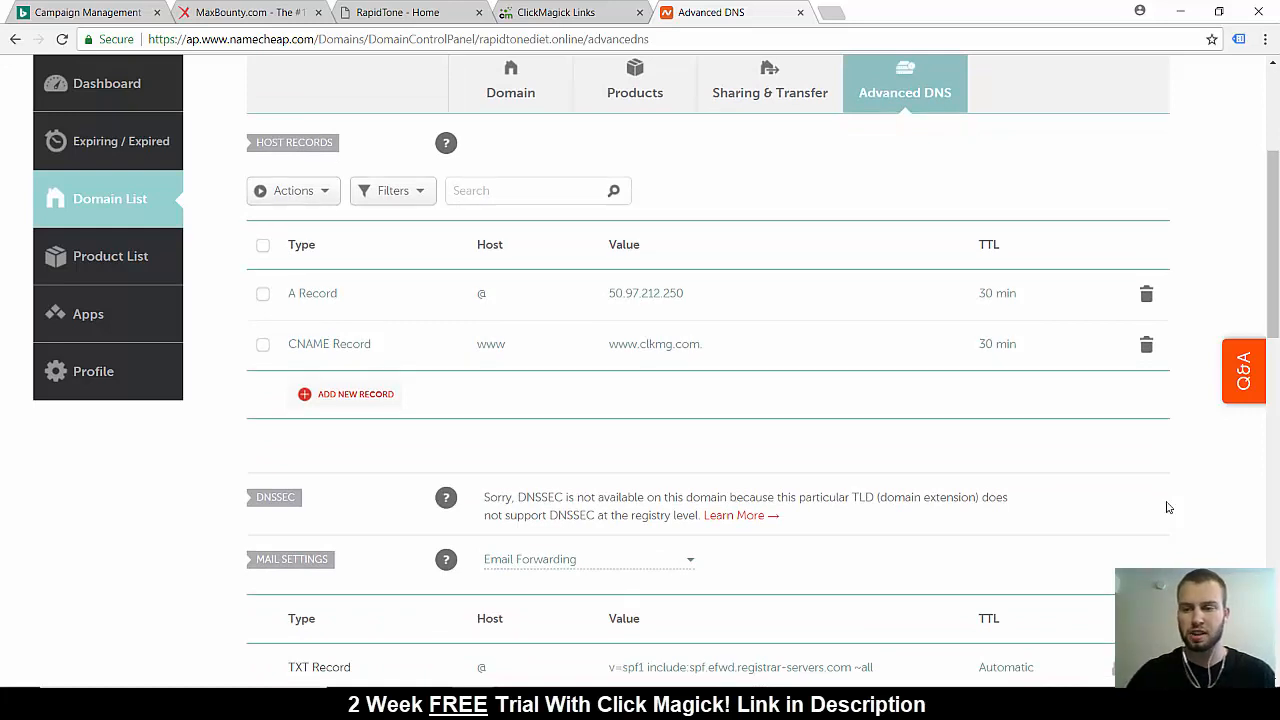
scroll(1167, 507, "up", 3)
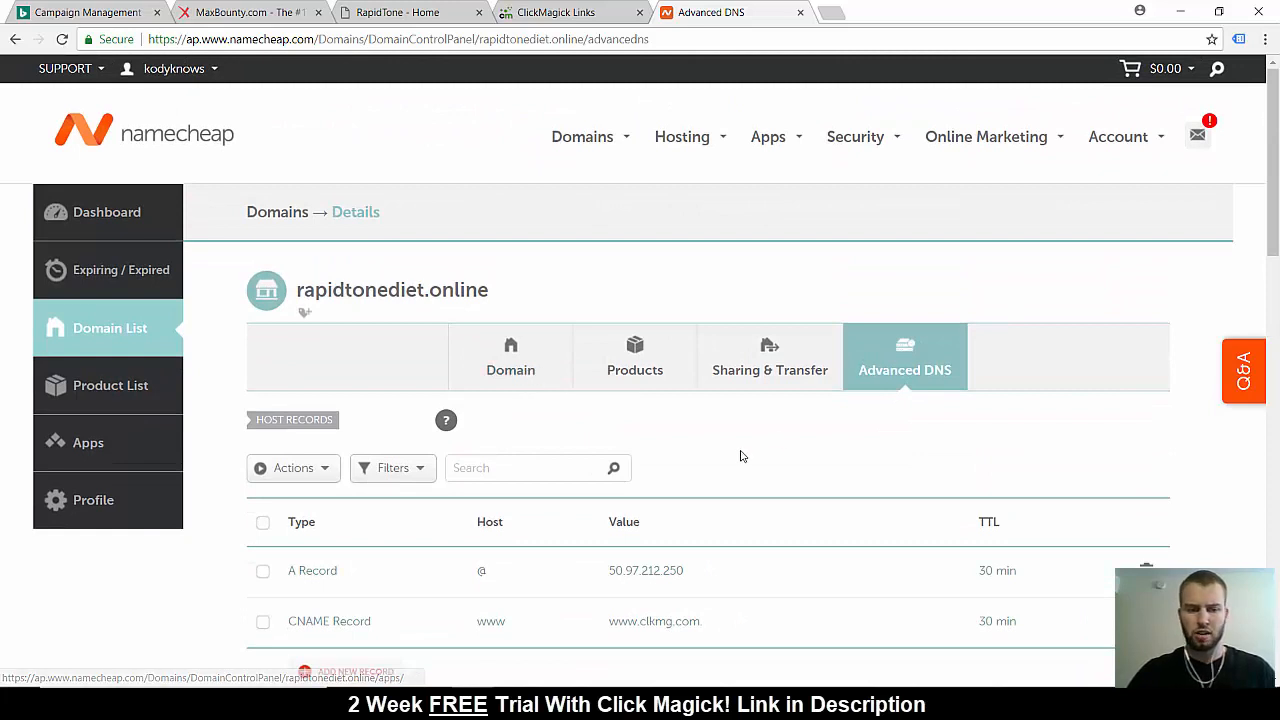
Switch from the domain's host records to ClickMagick and open its Domain Manager
scroll(741, 456, "down", 1)
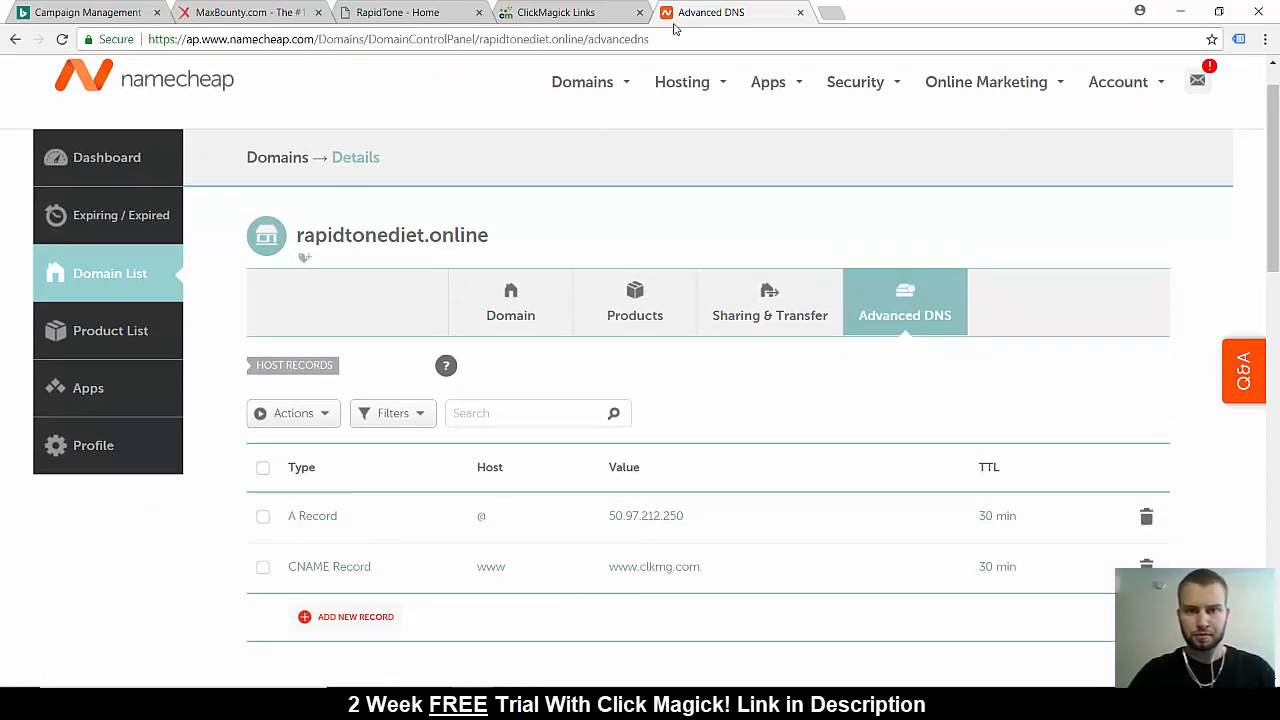
left_click(565, 12)
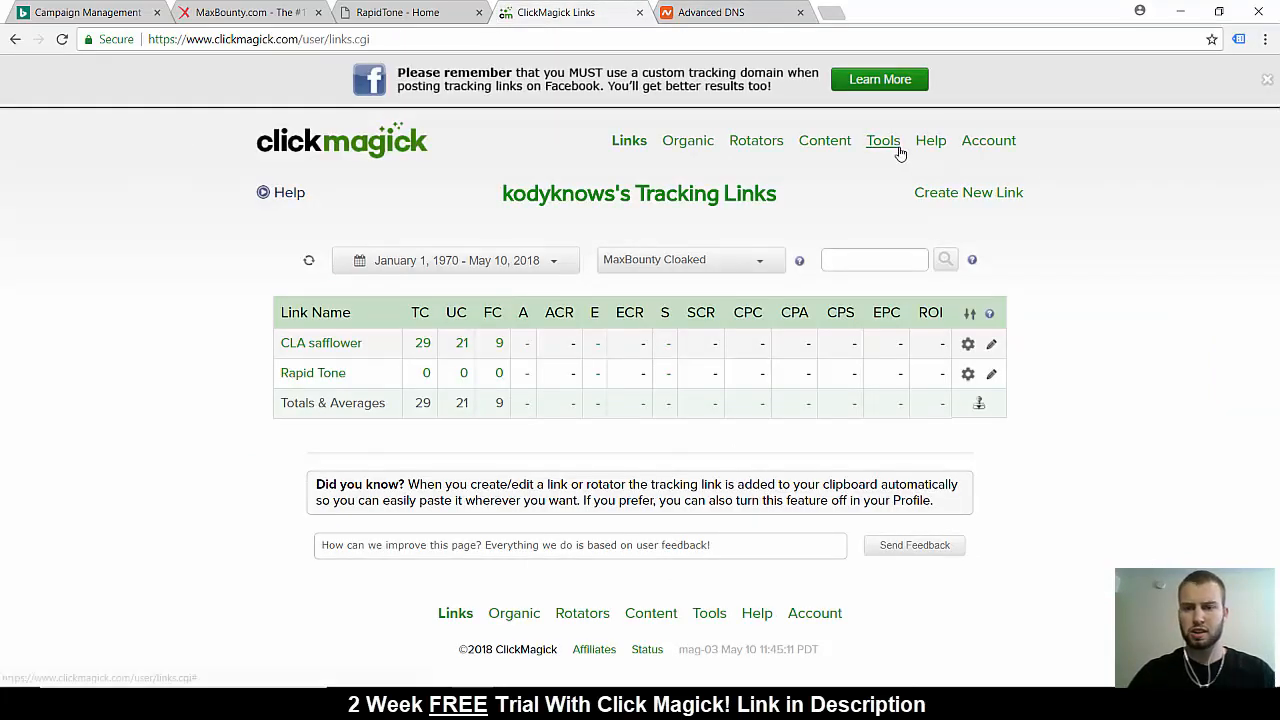
mouse_move(884, 143)
left_click(935, 244)
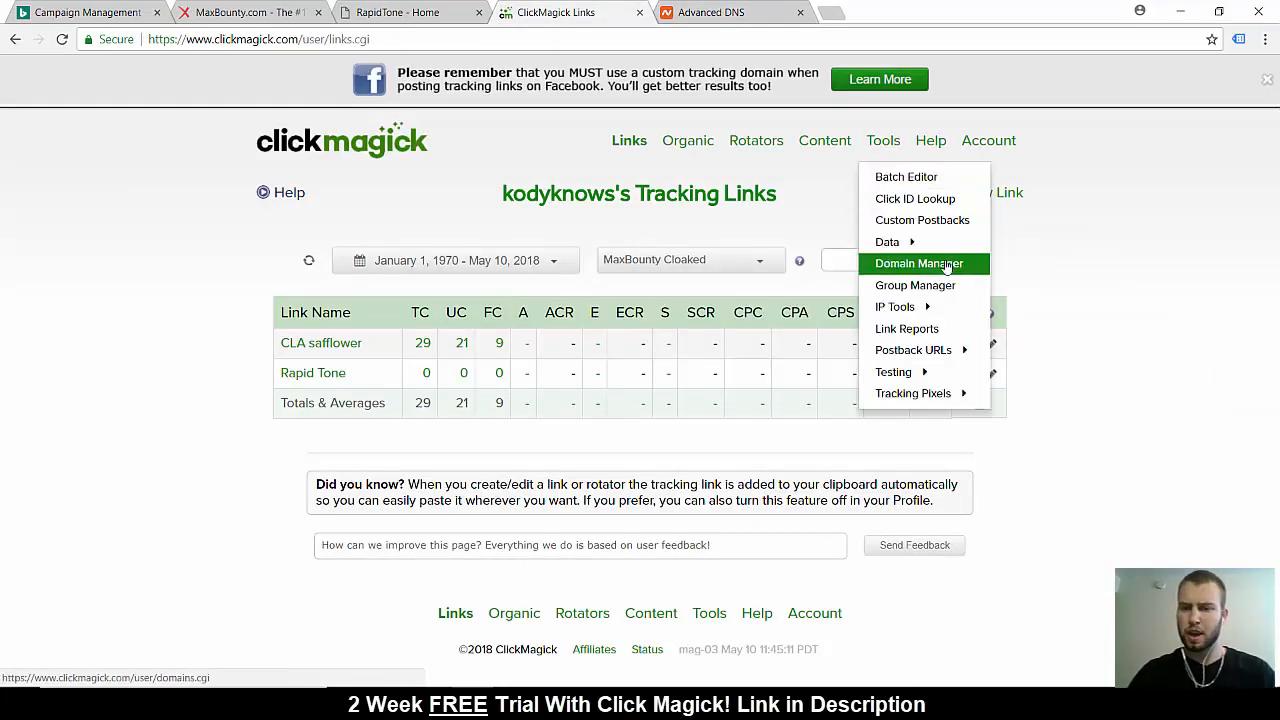
left_click(940, 263)
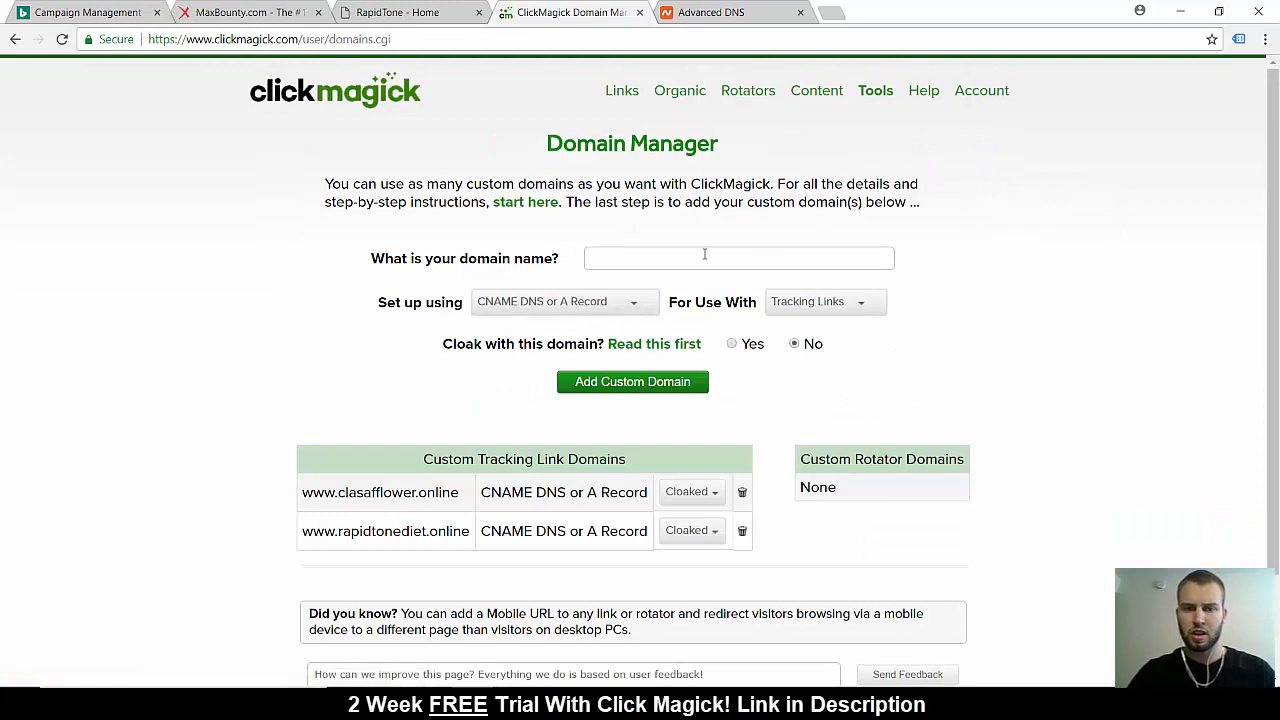
left_click(706, 258)
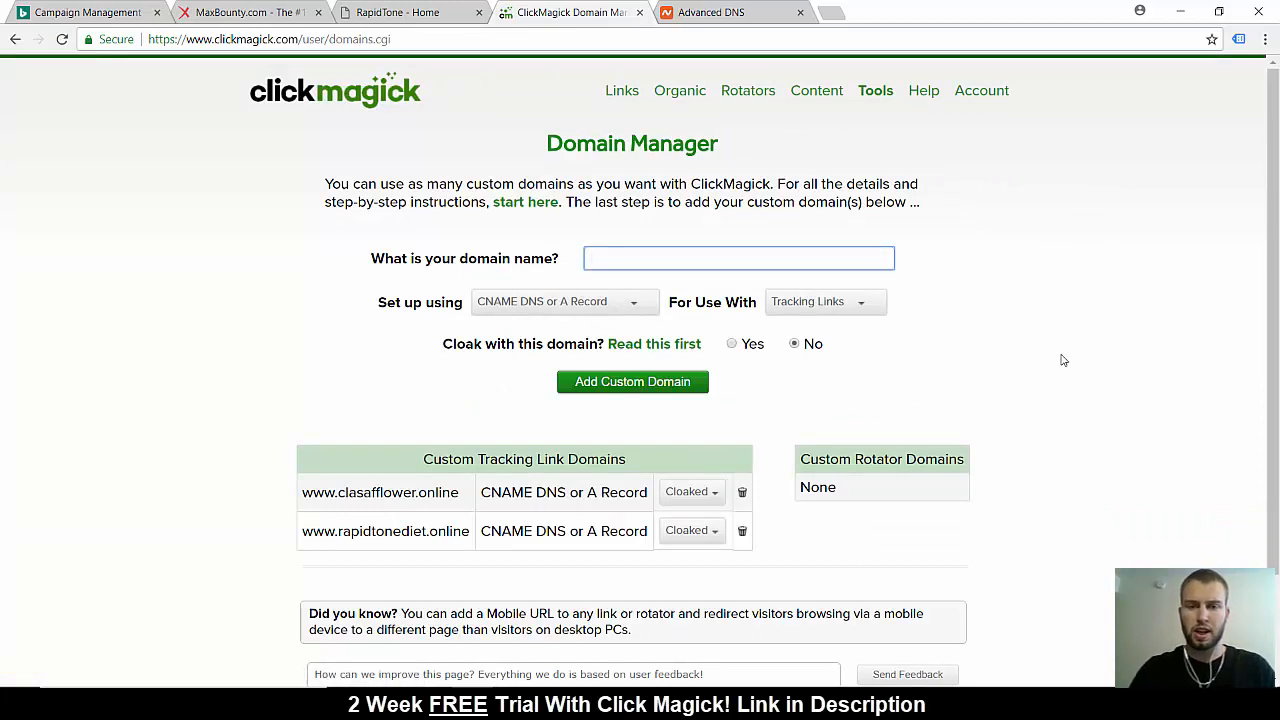
left_click(738, 12)
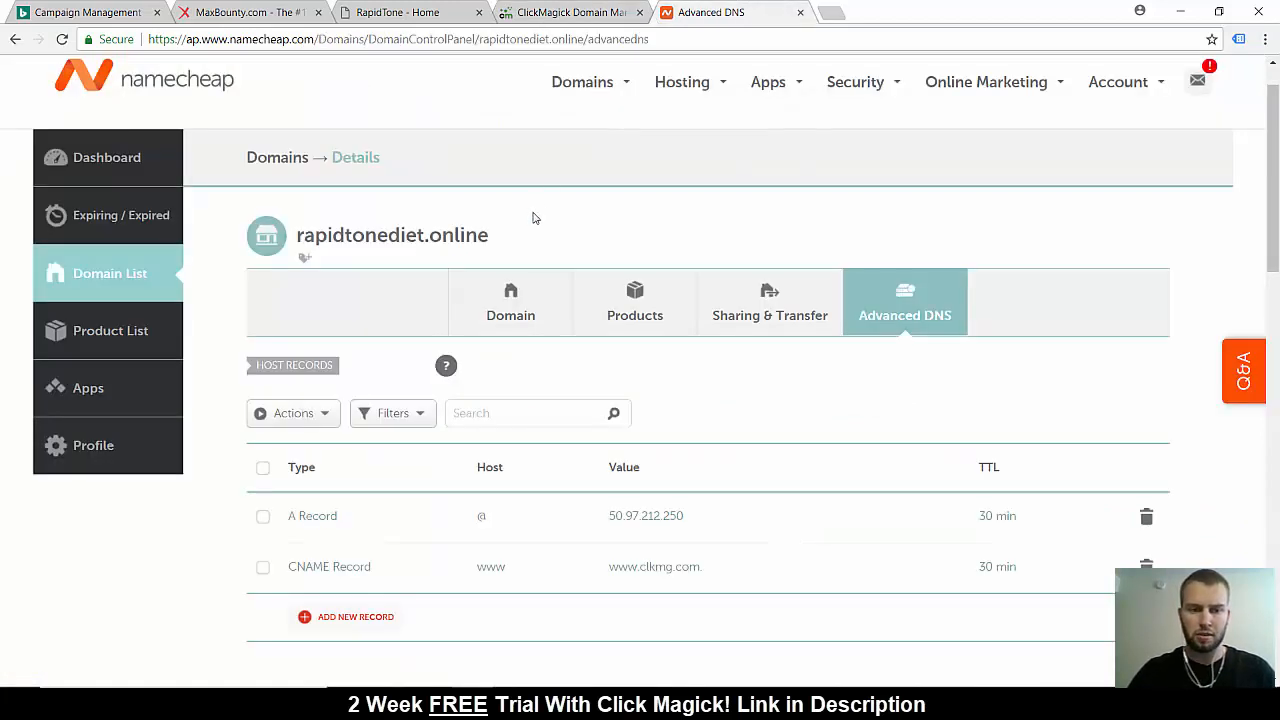
left_click_drag(518, 237, 300, 245)
right_click(320, 247)
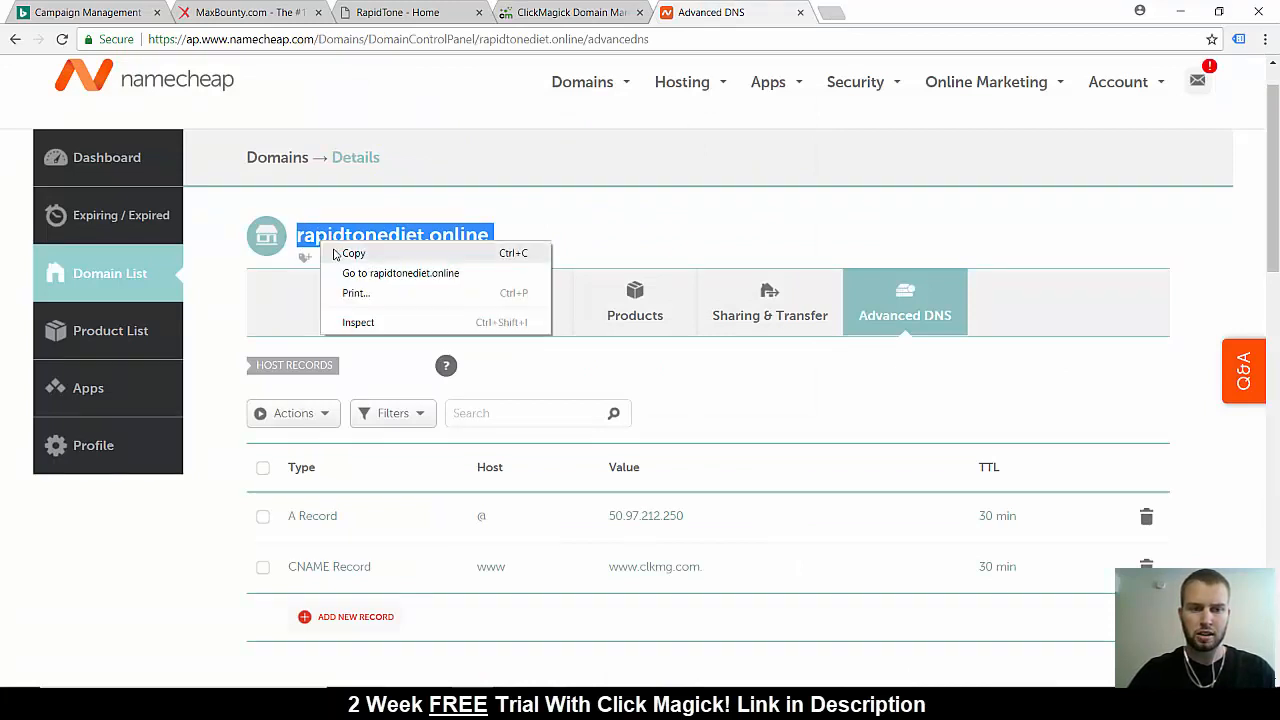
left_click(357, 252)
left_click(590, 14)
type("http://www")
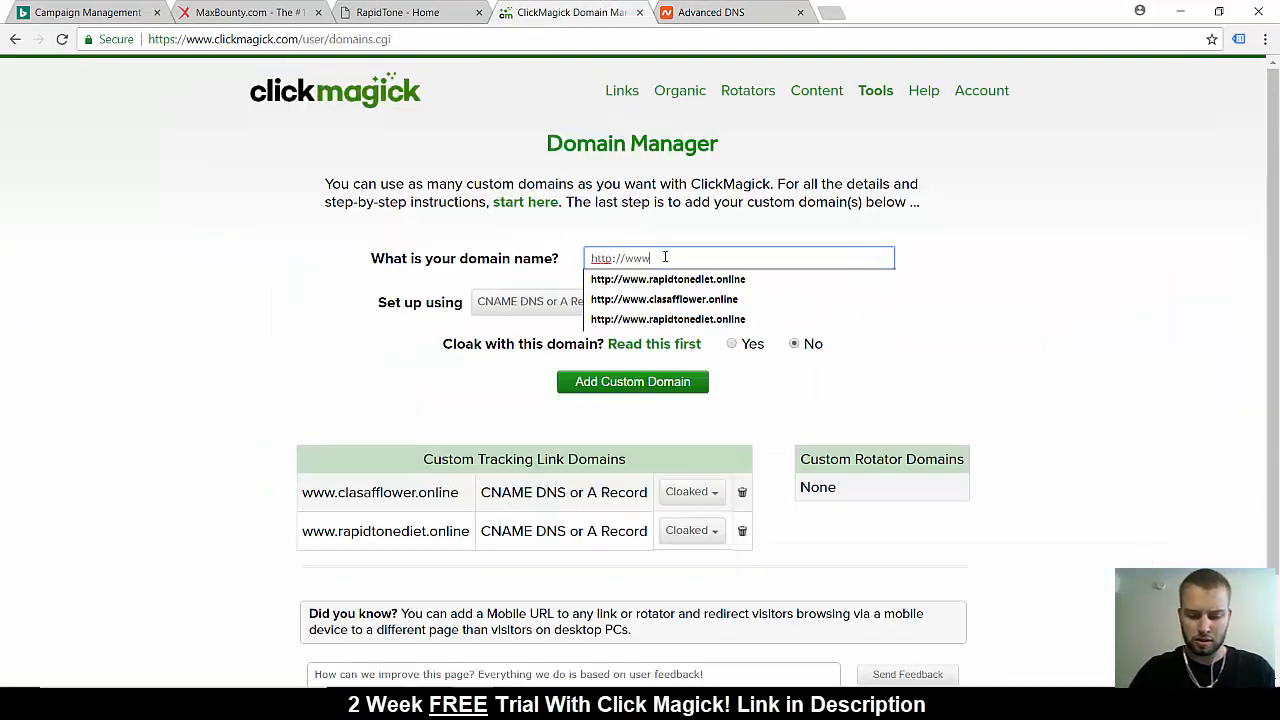
type(".")
key("ctrl+v")
left_click(995, 249)
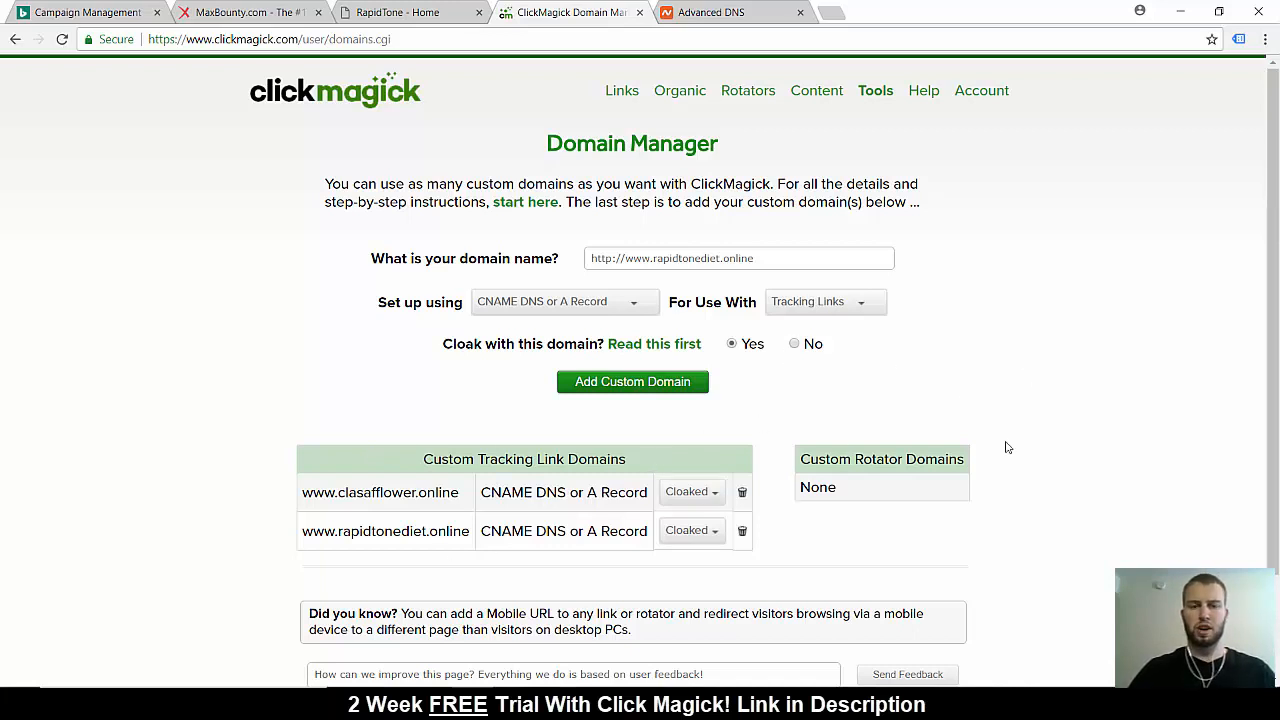
Start a new tracking link in the MaxBounty Cloaked link group and name it Rapidtone
left_click(621, 90)
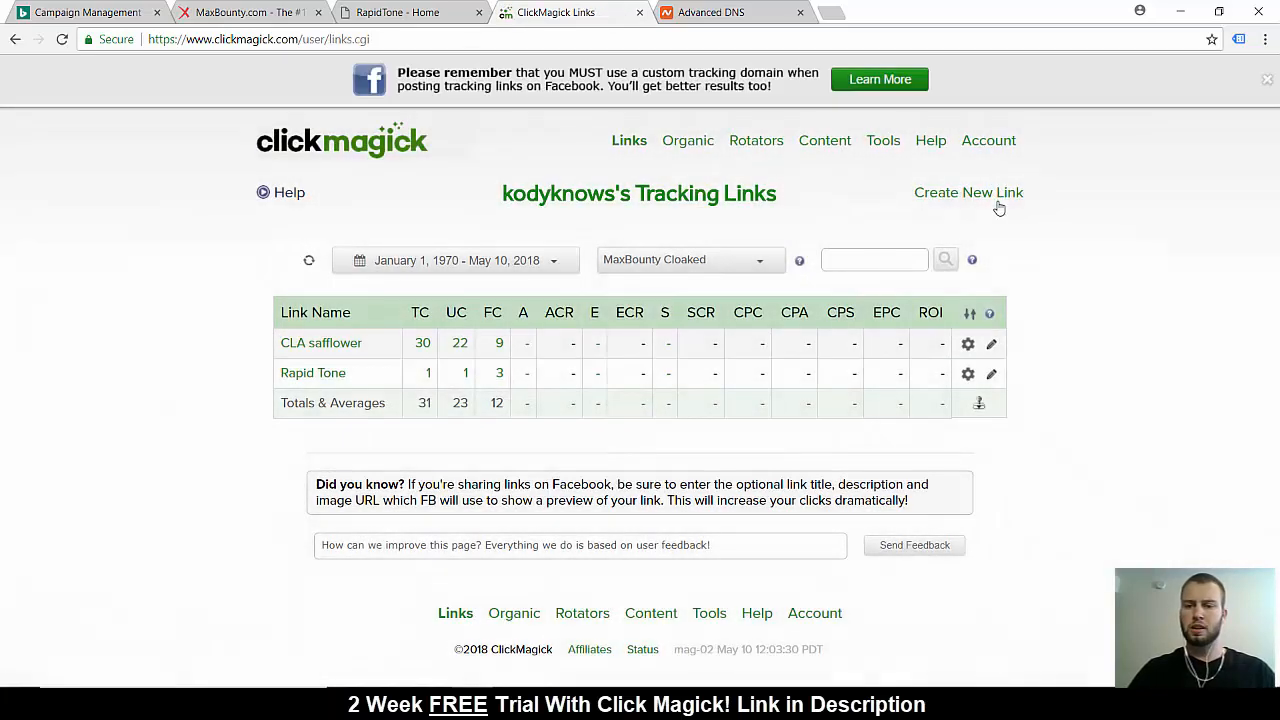
left_click(995, 192)
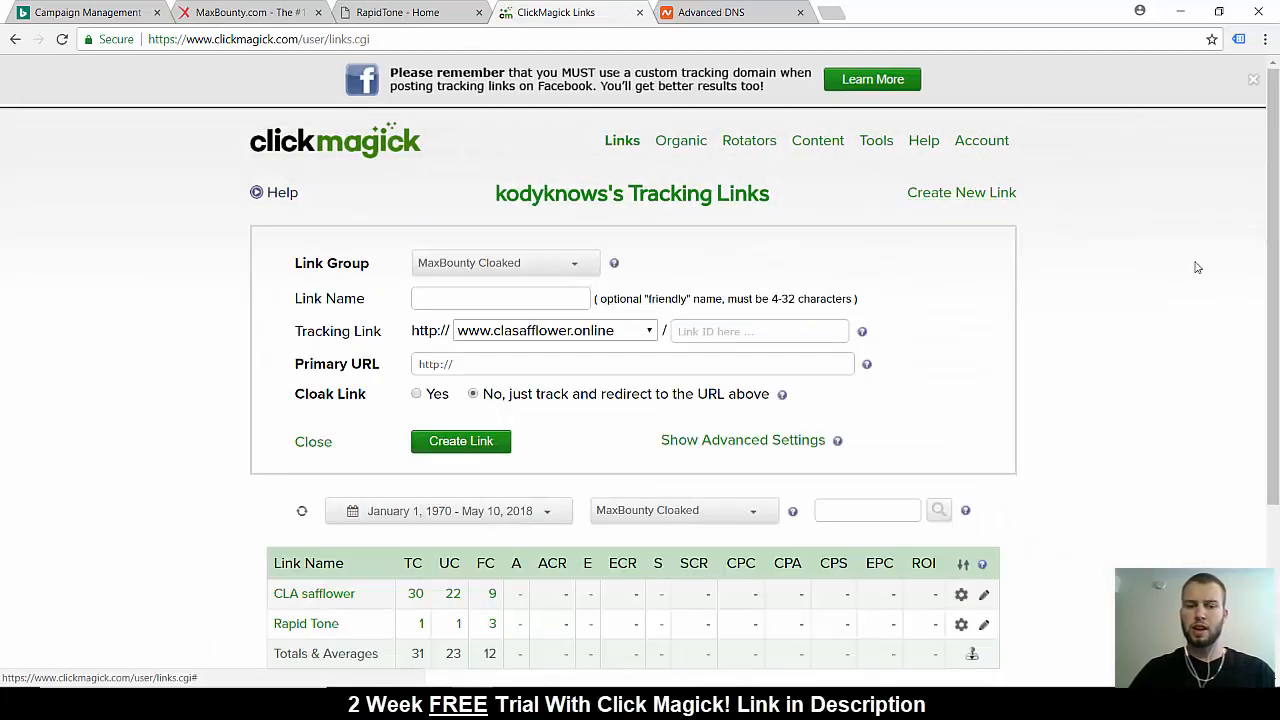
left_click(537, 270)
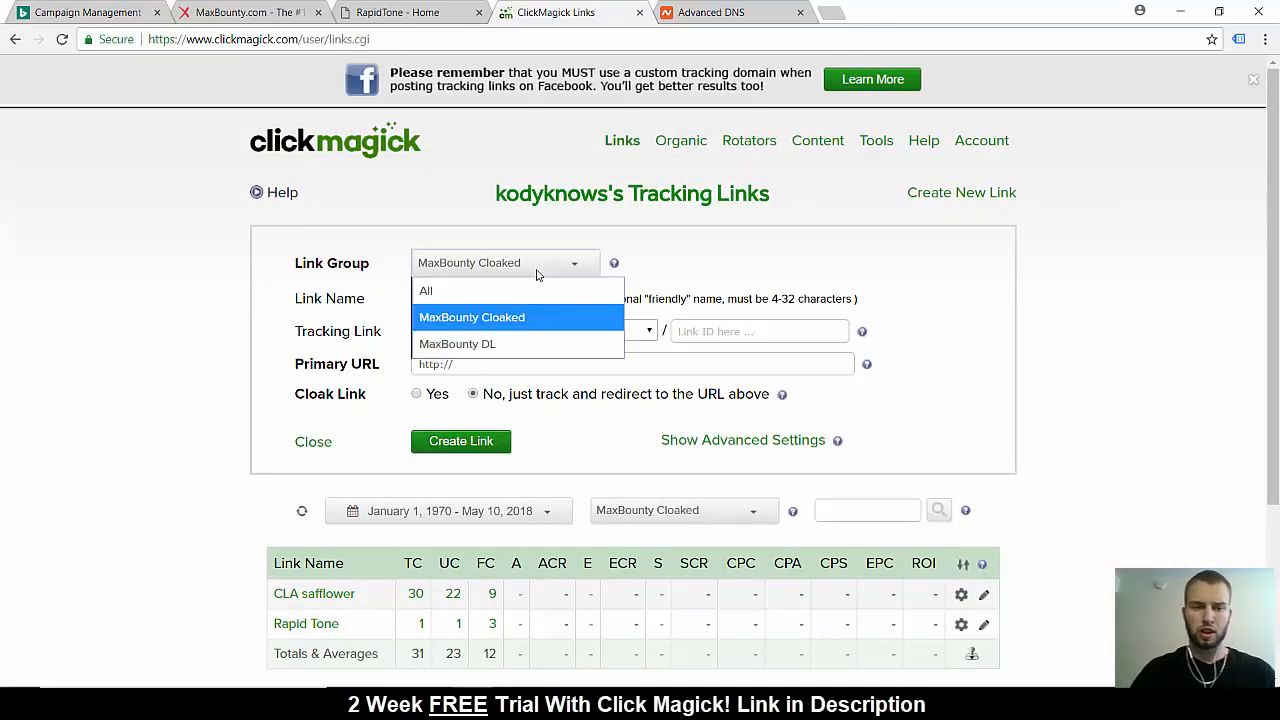
left_click(536, 316)
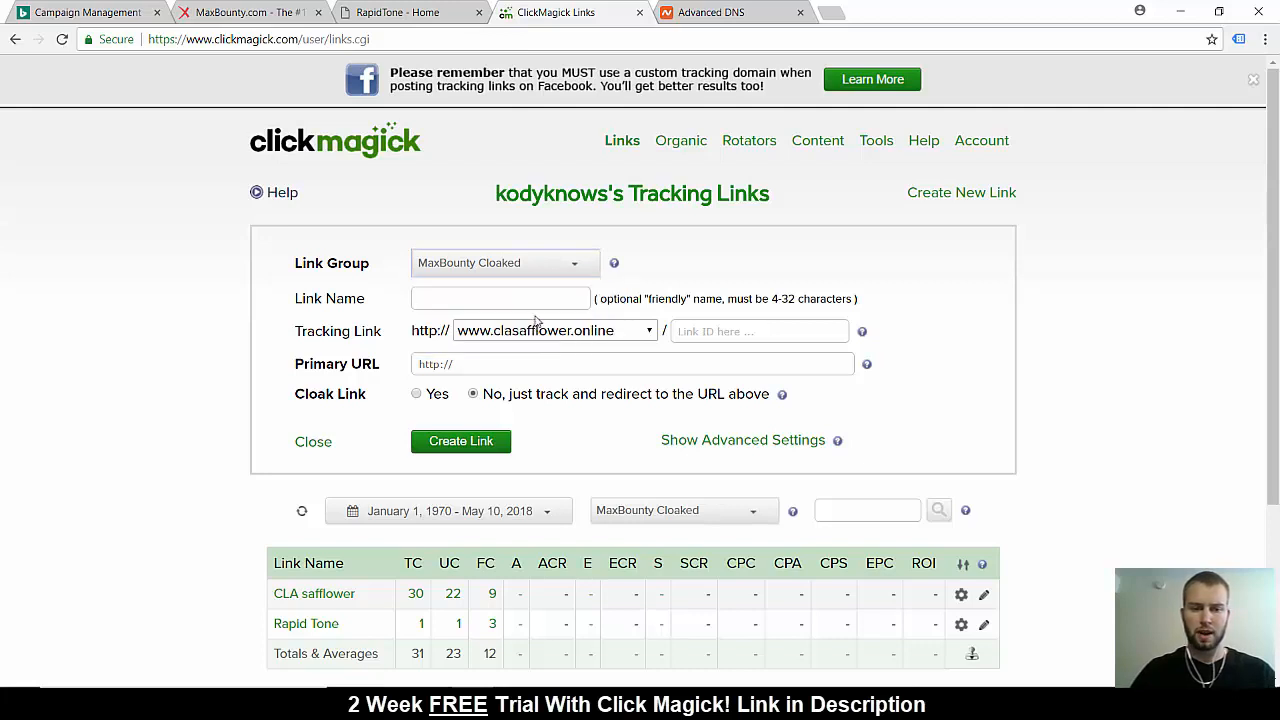
left_click(436, 303)
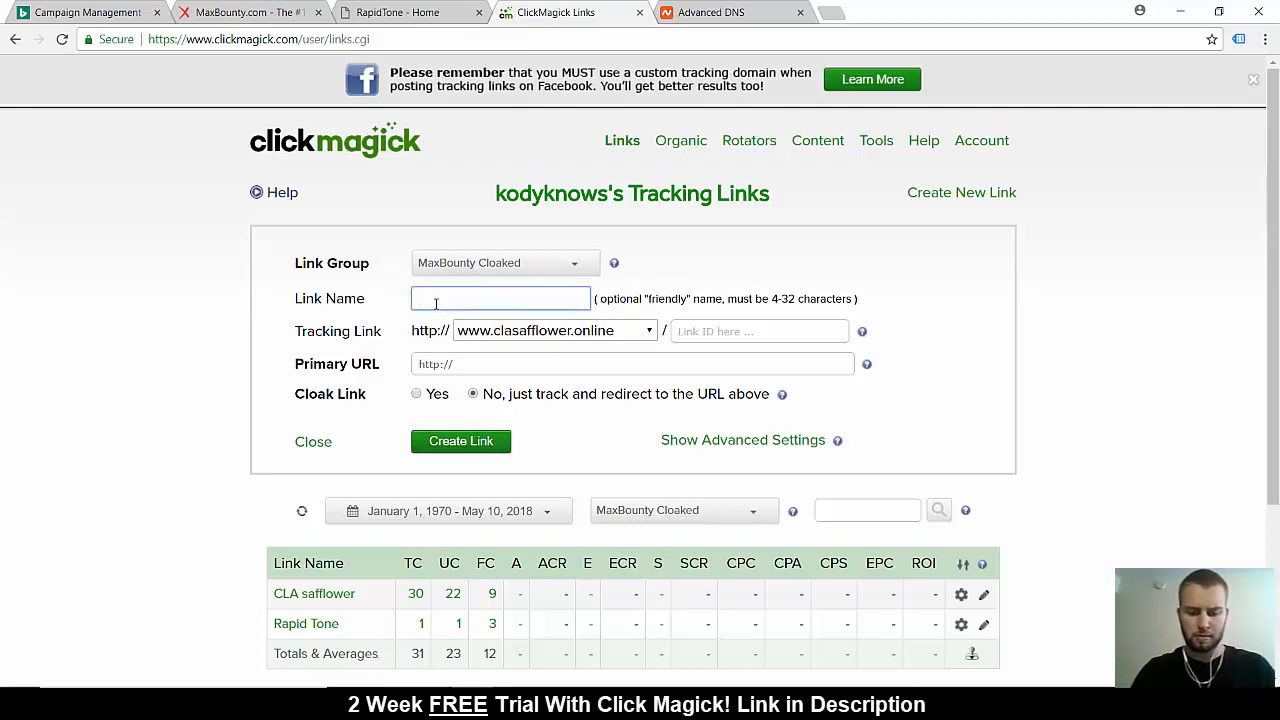
type("Rpa")
key("BackSpace")
type("a")
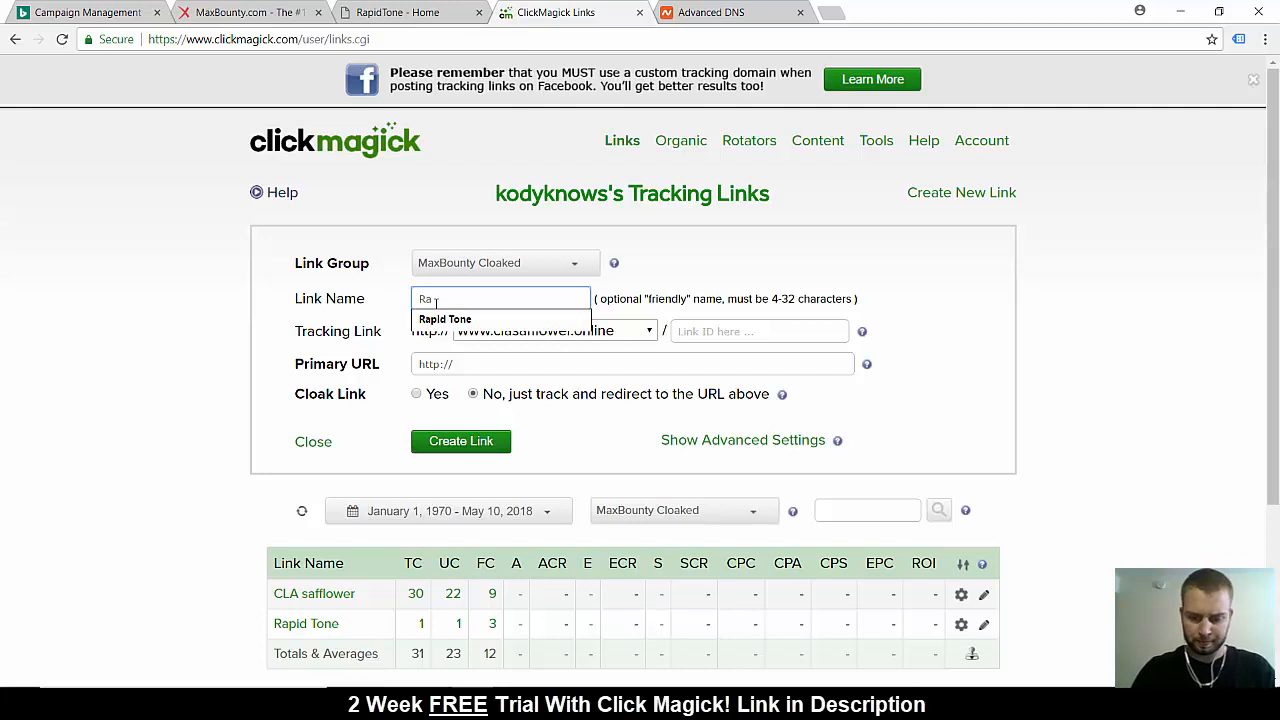
type("pidtone")
key("Tab")
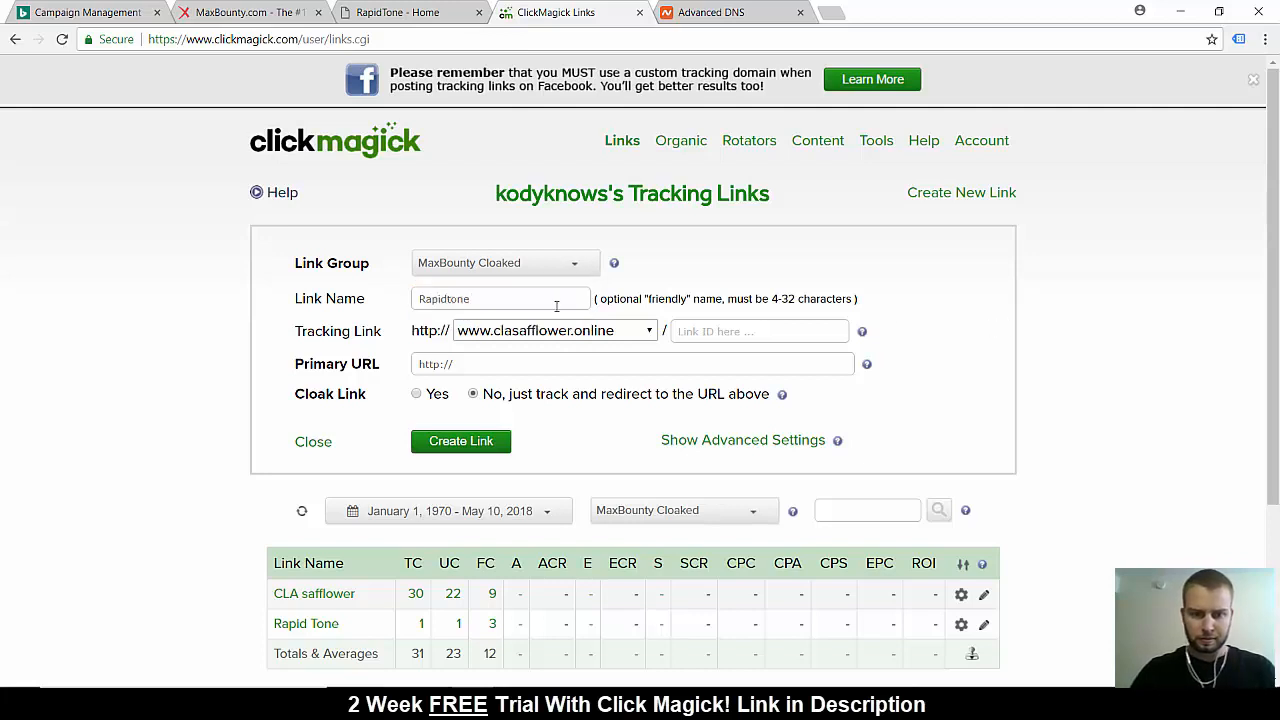
left_click(603, 333)
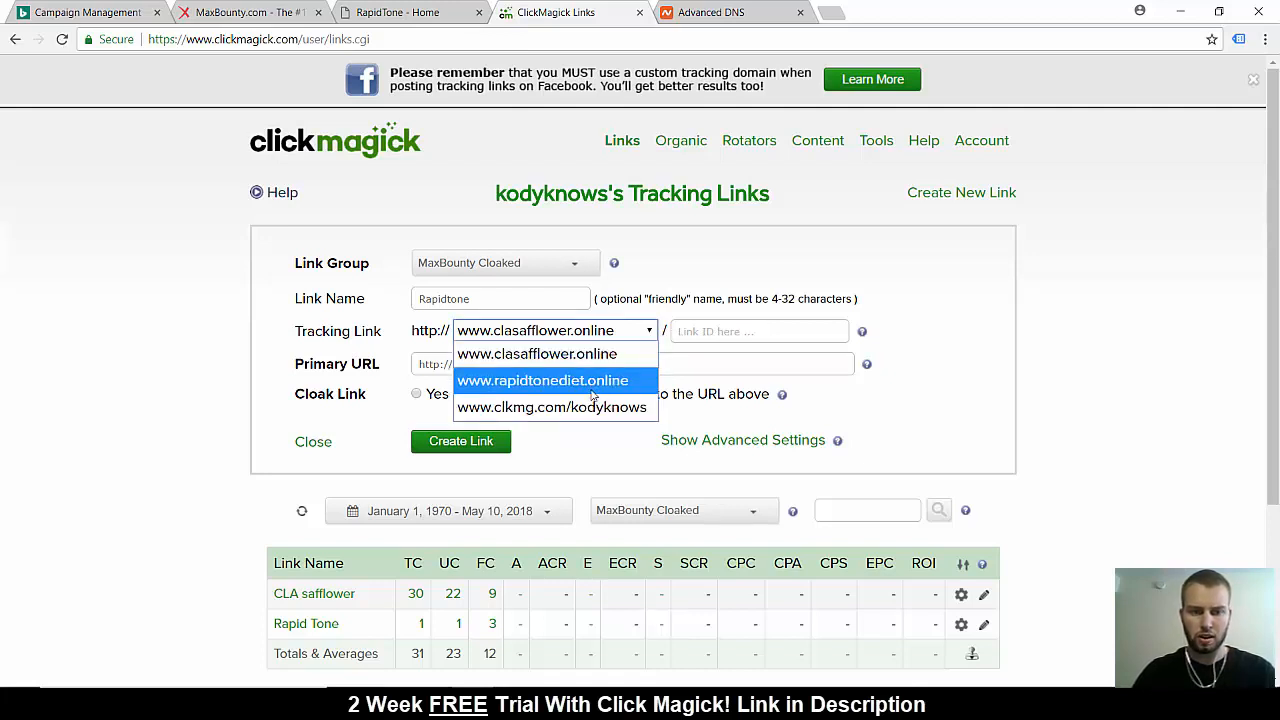
left_click(592, 382)
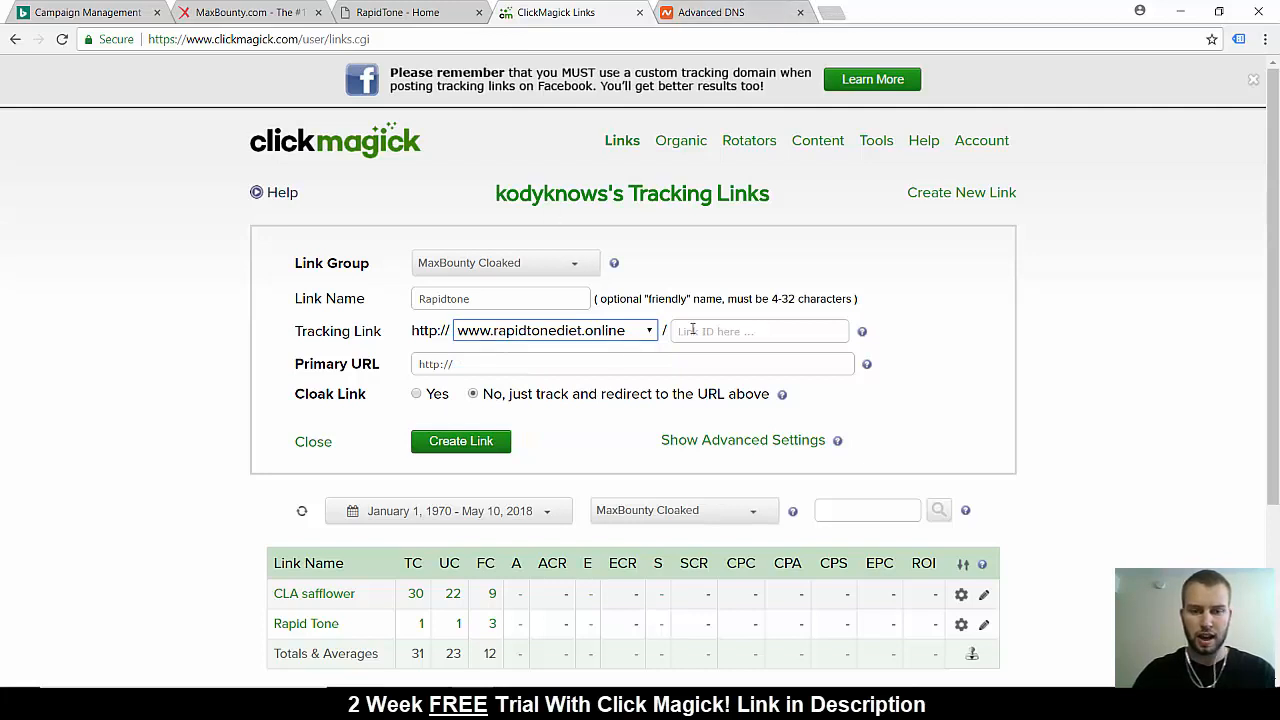
left_click(746, 332)
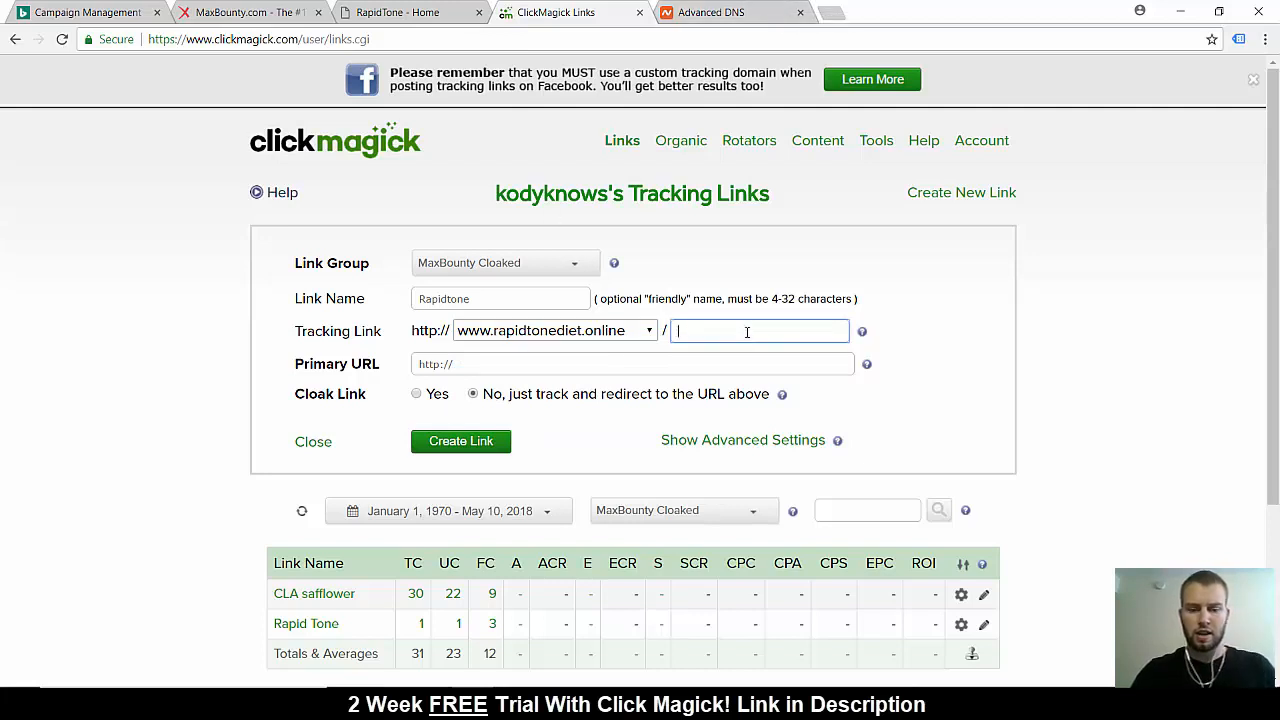
type("special")
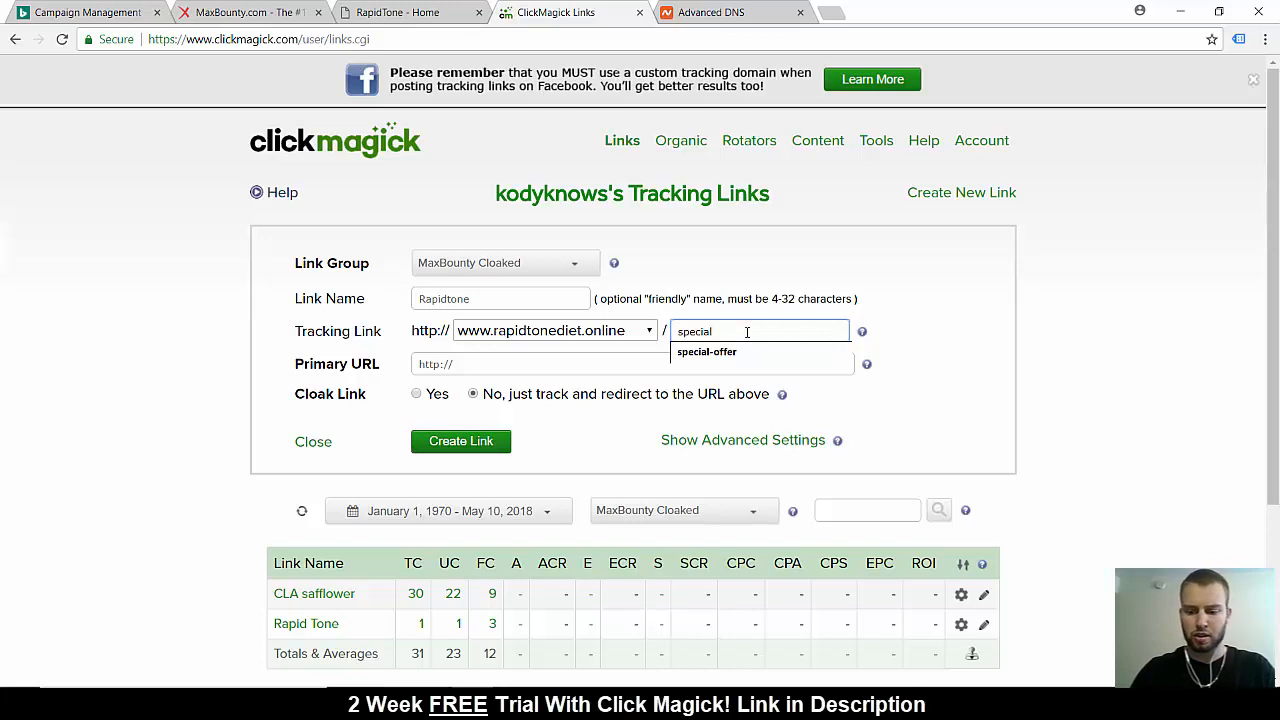
type("-offer-")
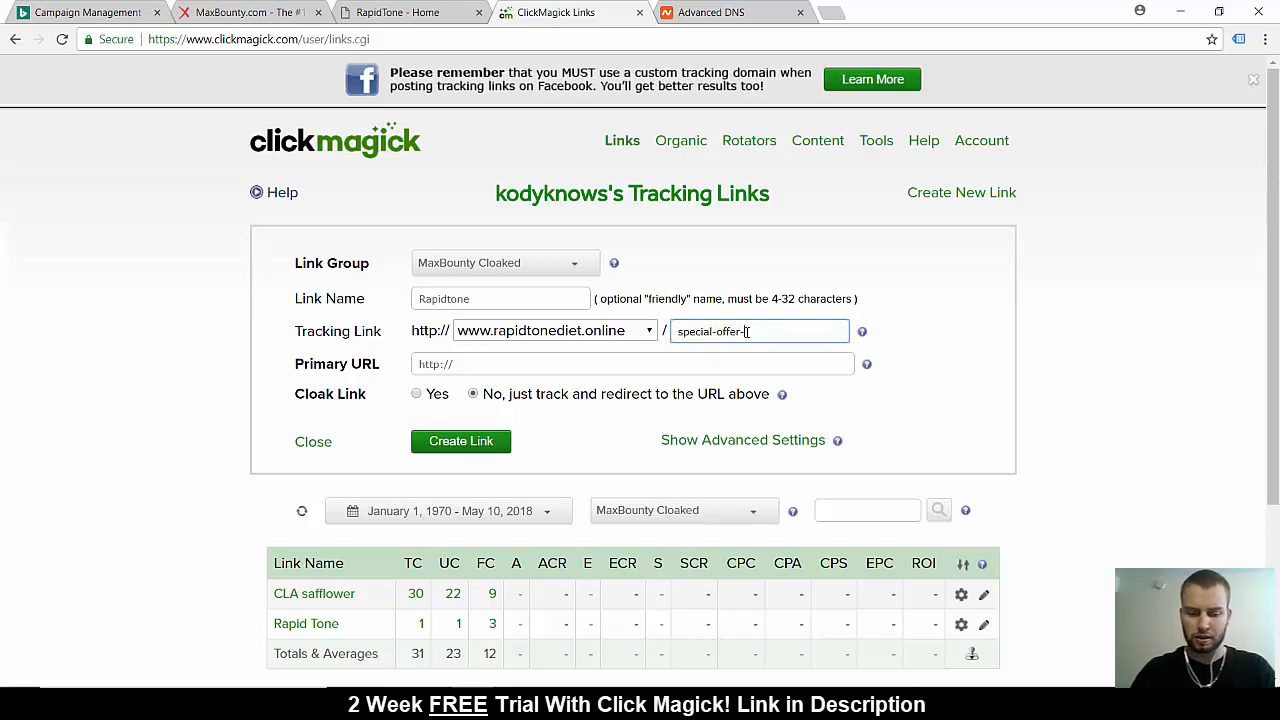
type("2018")
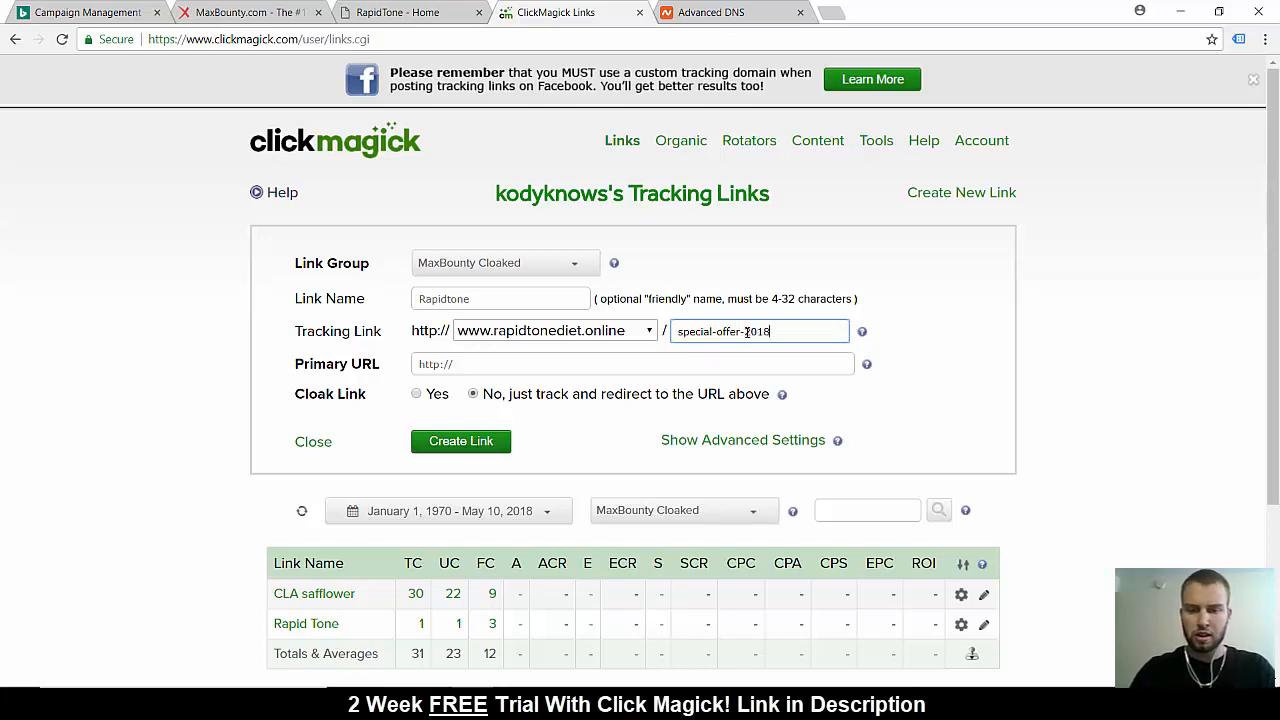
left_click(1108, 367)
Clear the primary URL and copy the search creative's tracking code from the Rapid Tone campaign on MaxBounty
left_click(494, 371)
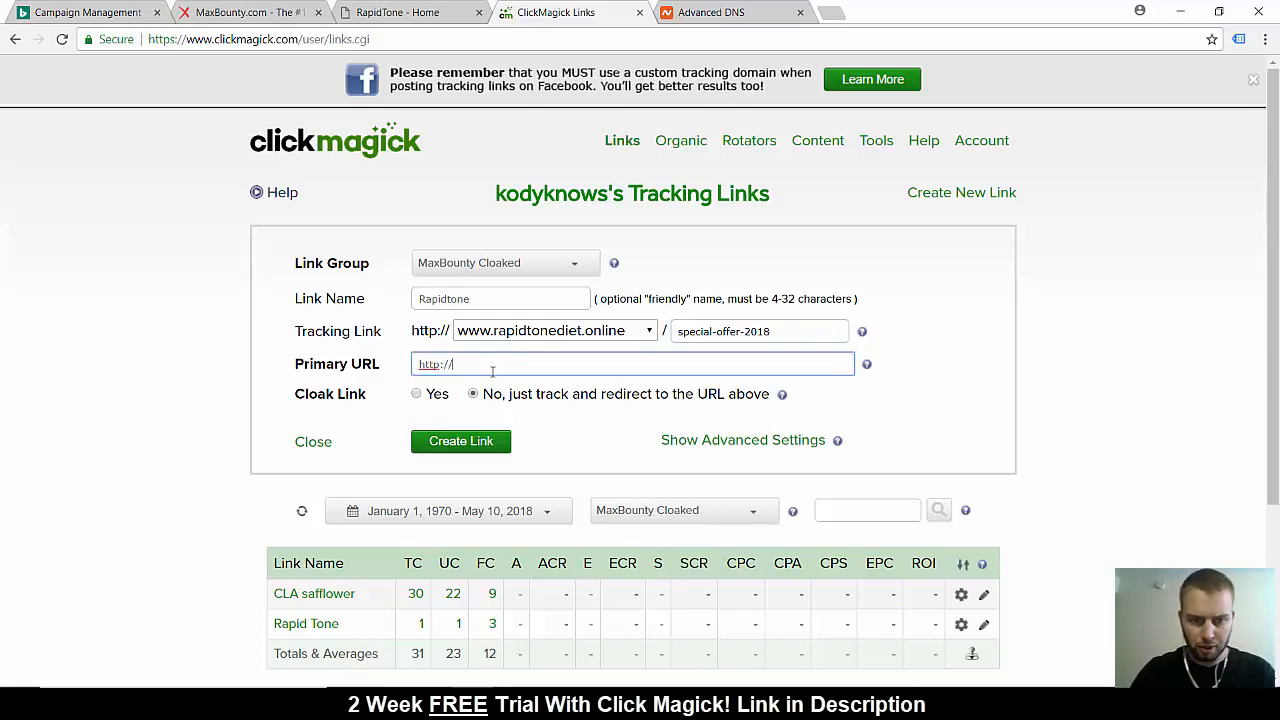
left_click_drag(492, 371, 416, 373)
key("BackSpace")
left_click(250, 12)
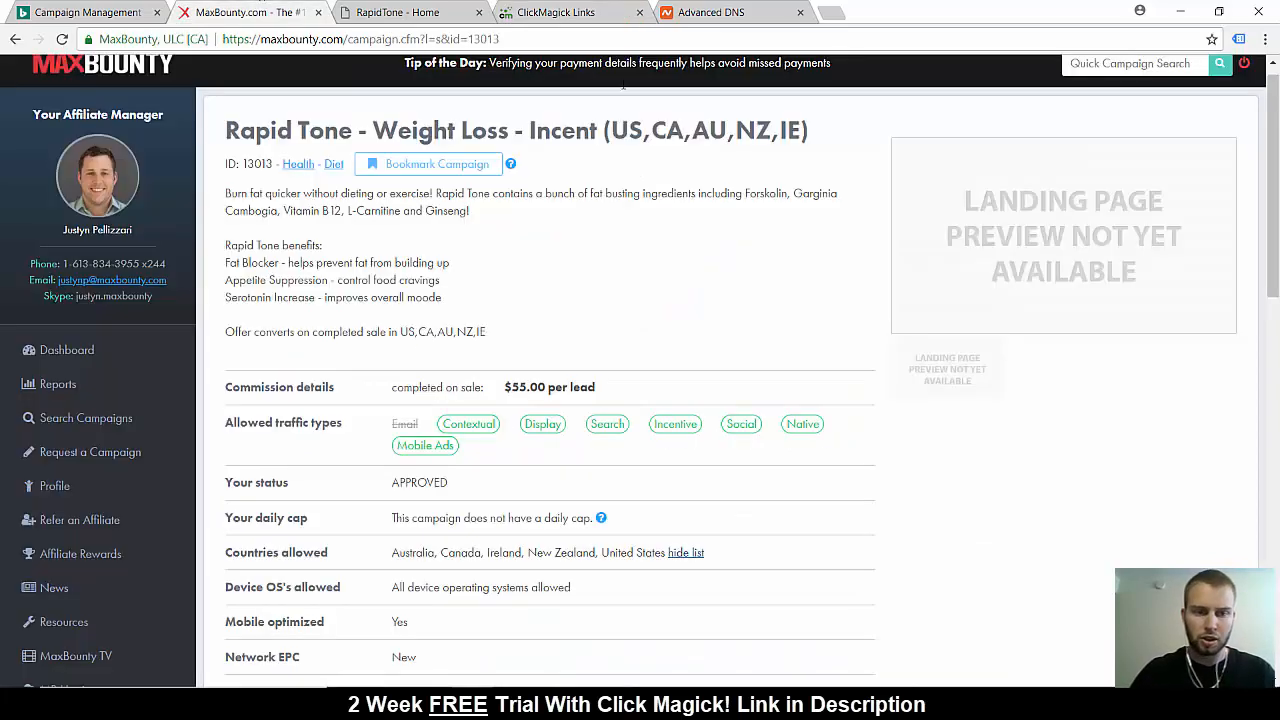
scroll(688, 442, "down", 9)
scroll(688, 442, "down", 2)
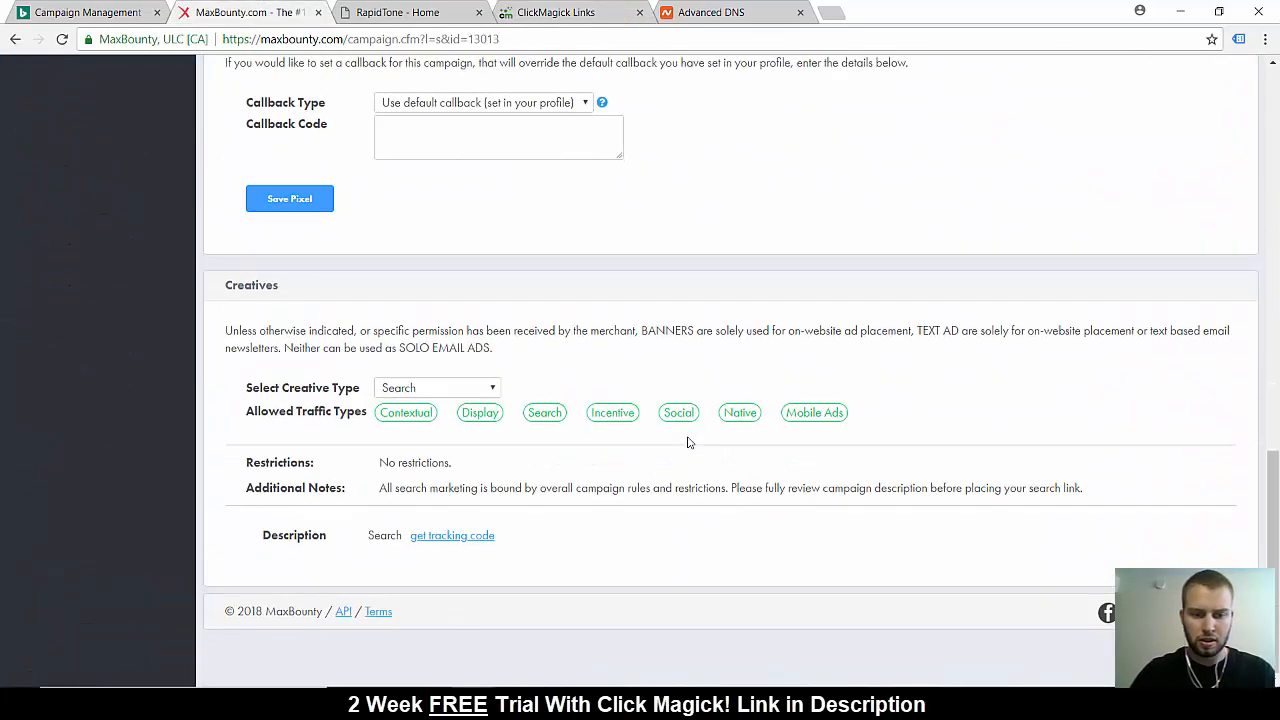
left_click(452, 535)
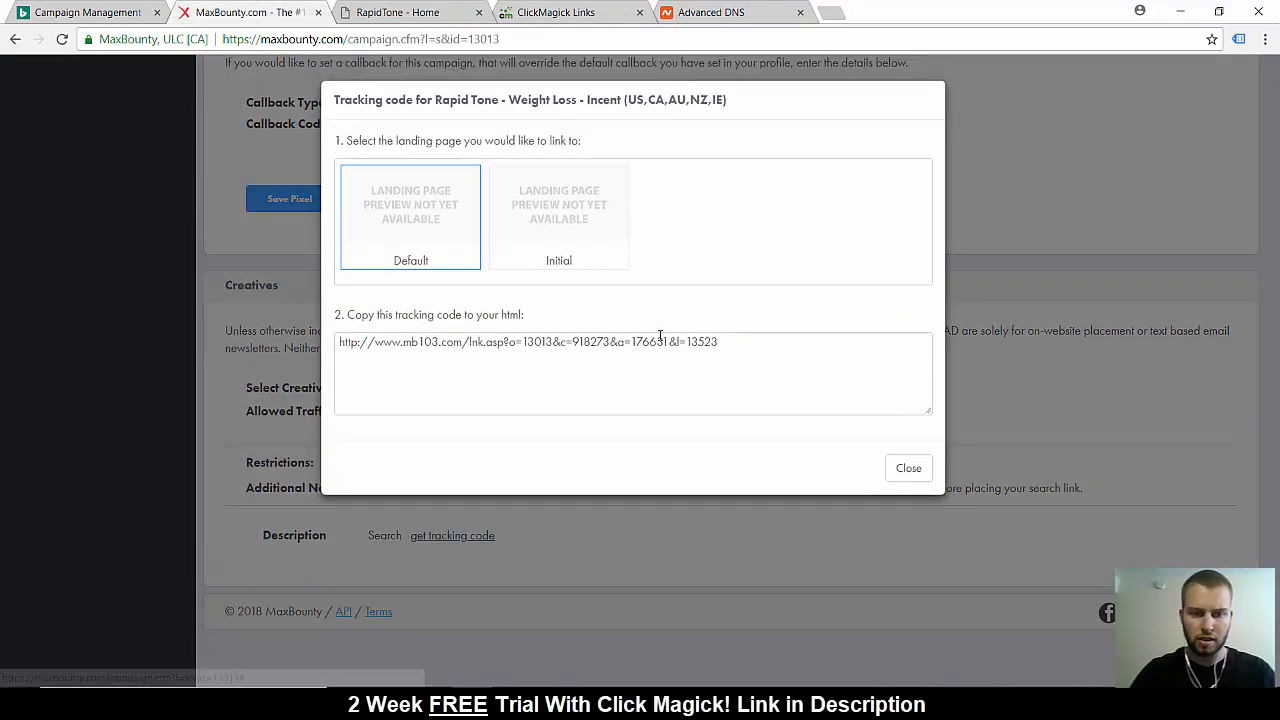
left_click_drag(749, 345, 338, 344)
right_click(358, 345)
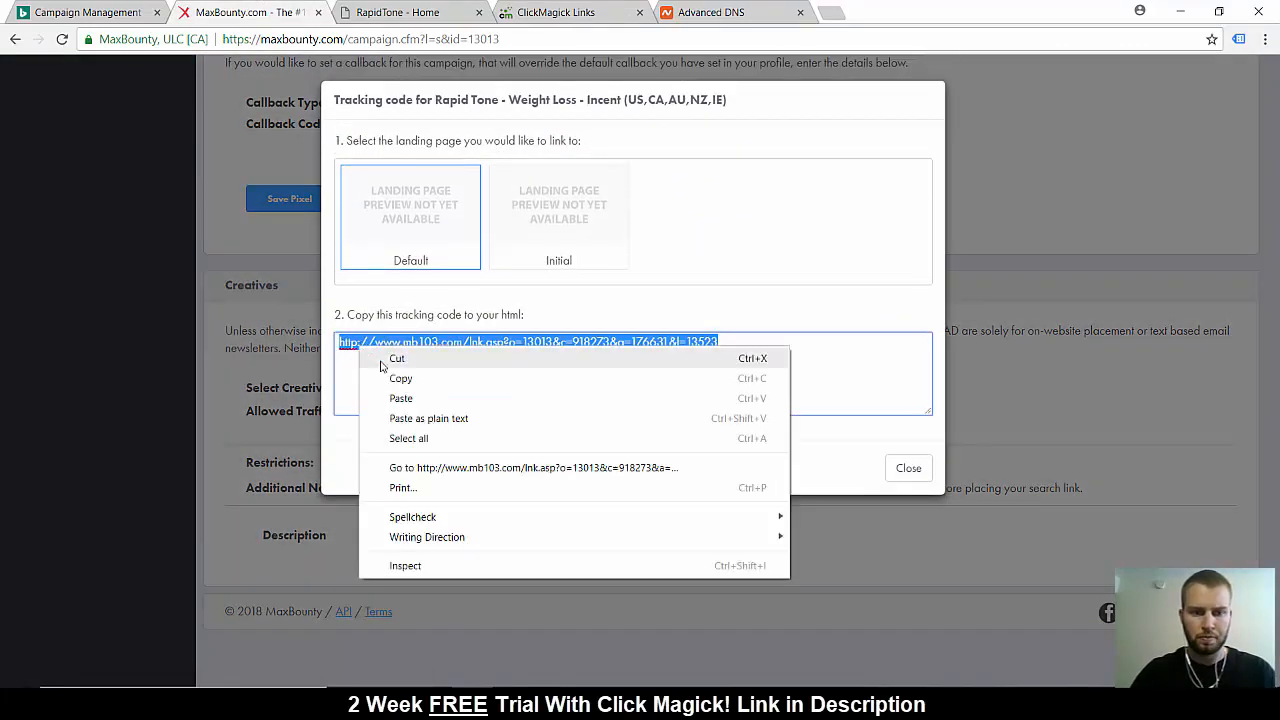
left_click(372, 374)
Return to ClickMagick and paste the copied MaxBounty tracking URL as the new link's primary URL
left_click(438, 10)
left_click(695, 8)
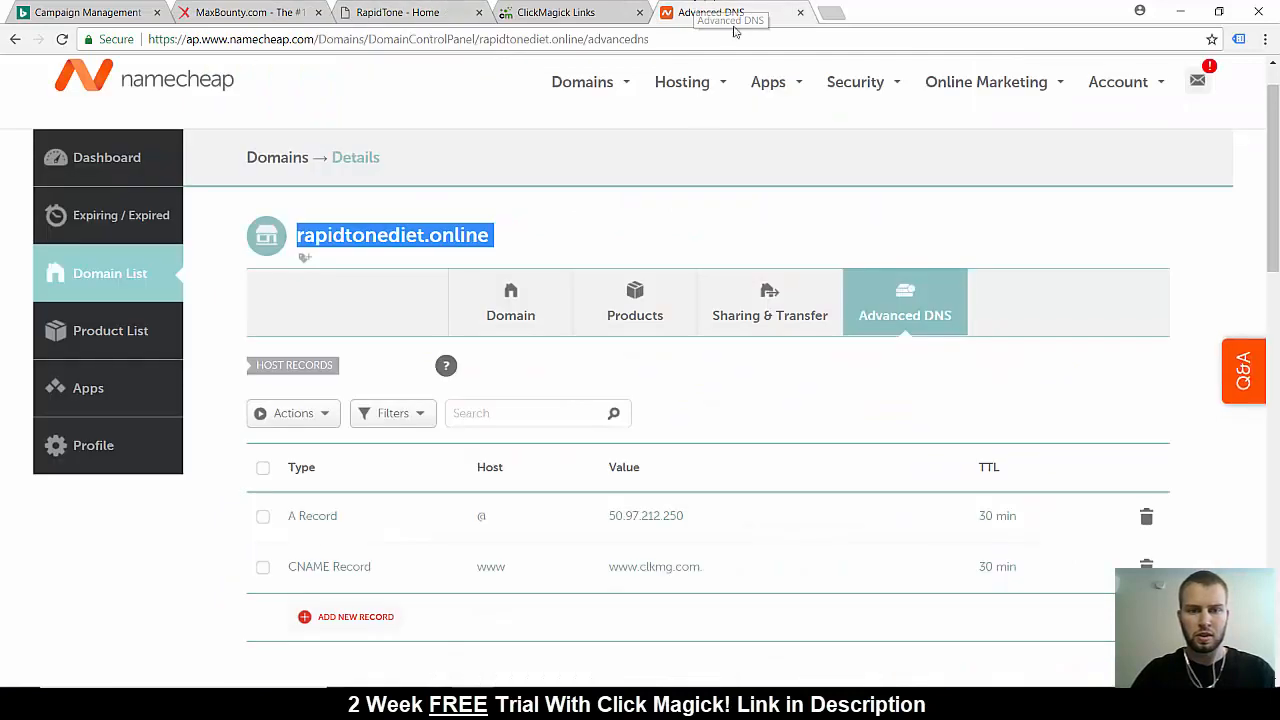
left_click(558, 12)
key("ctrl+v")
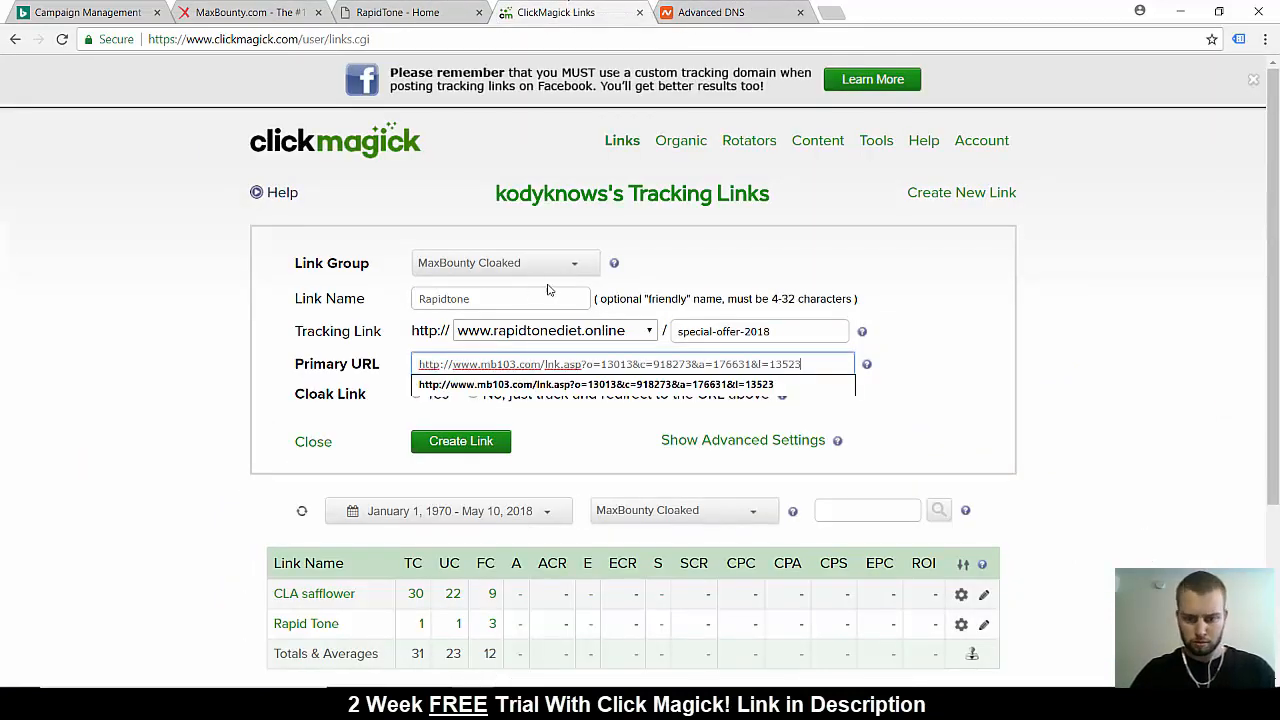
left_click(1098, 389)
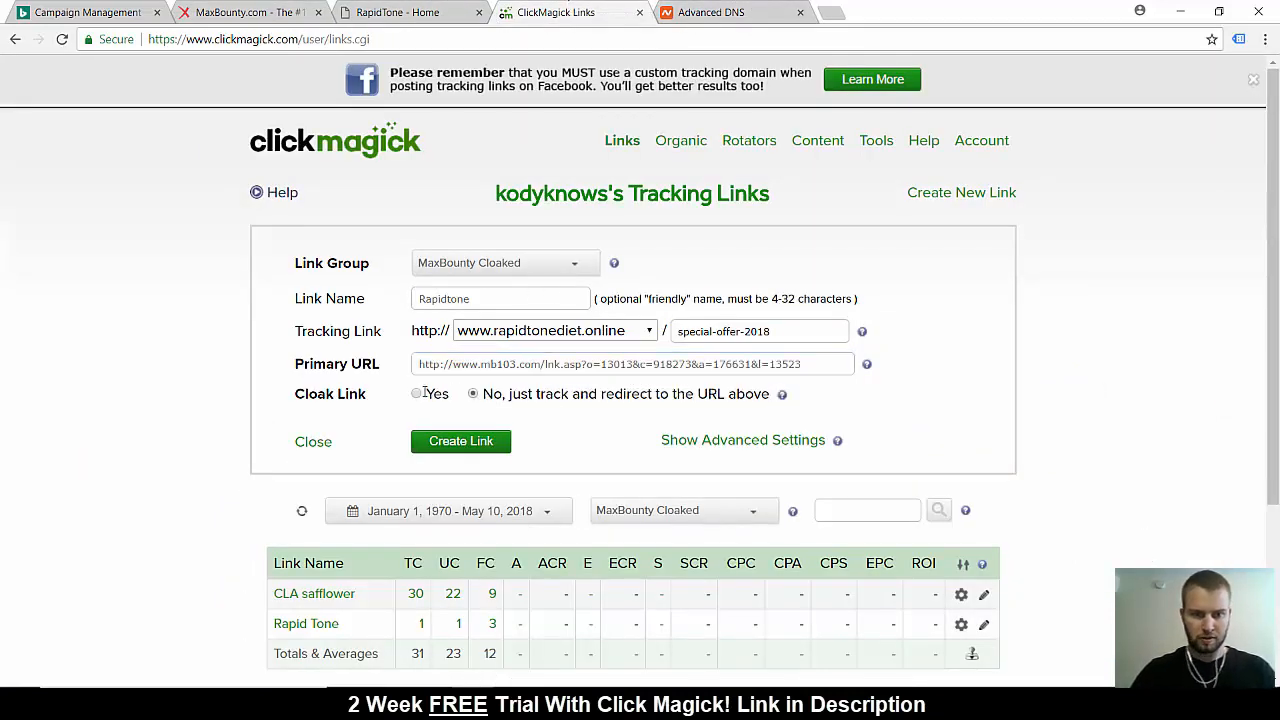
Enable cloaking for the new link and go through its page title, page description and page image URL fields
left_click(420, 394)
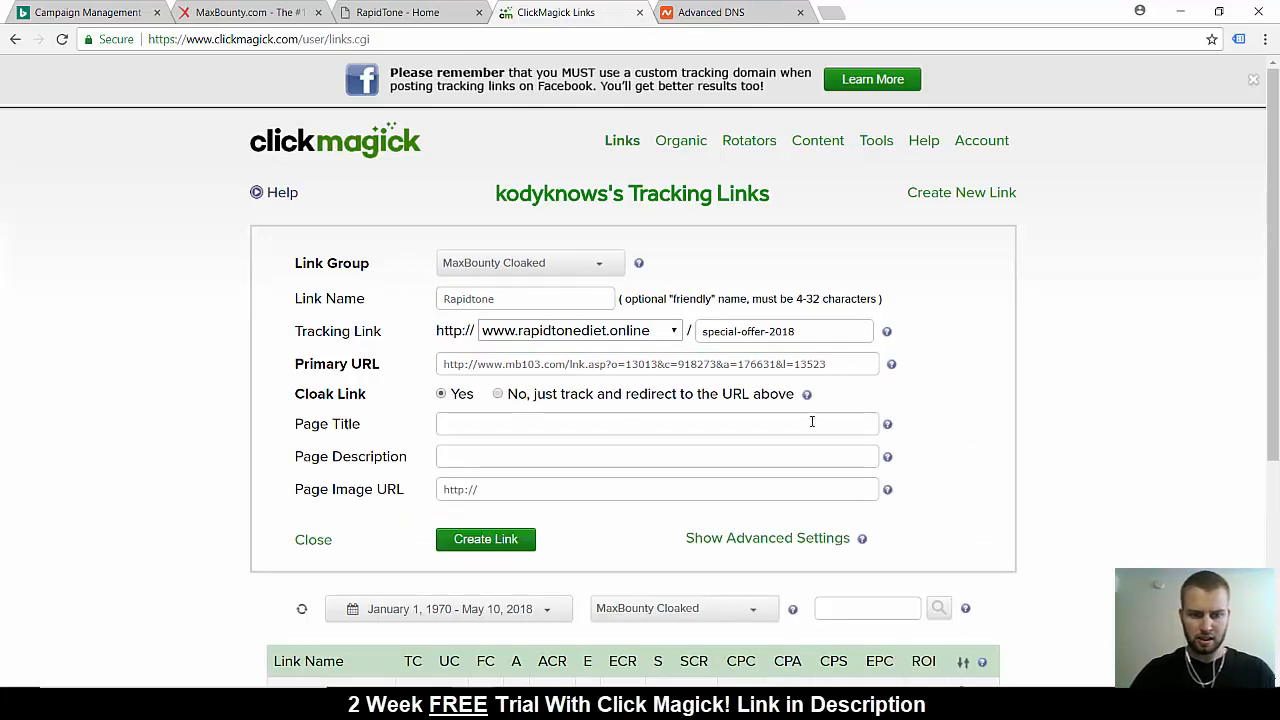
left_click(536, 425)
left_click(536, 479)
left_click(527, 455)
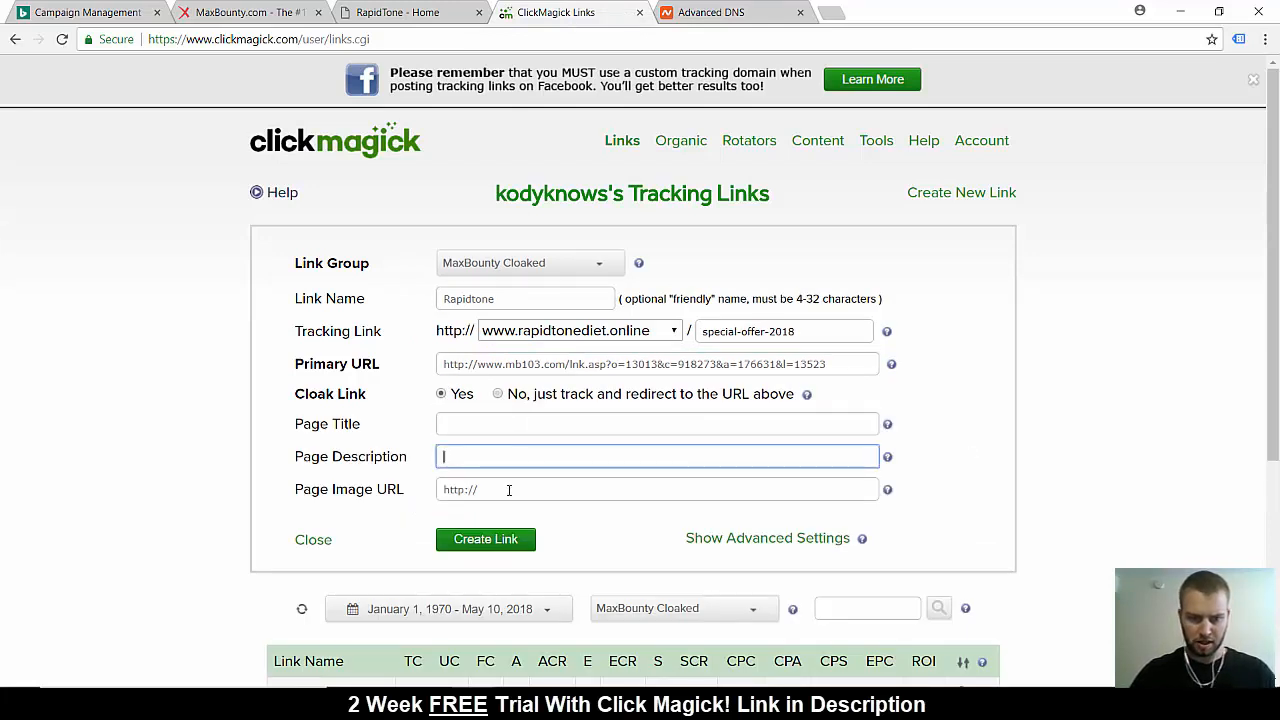
left_click(509, 490)
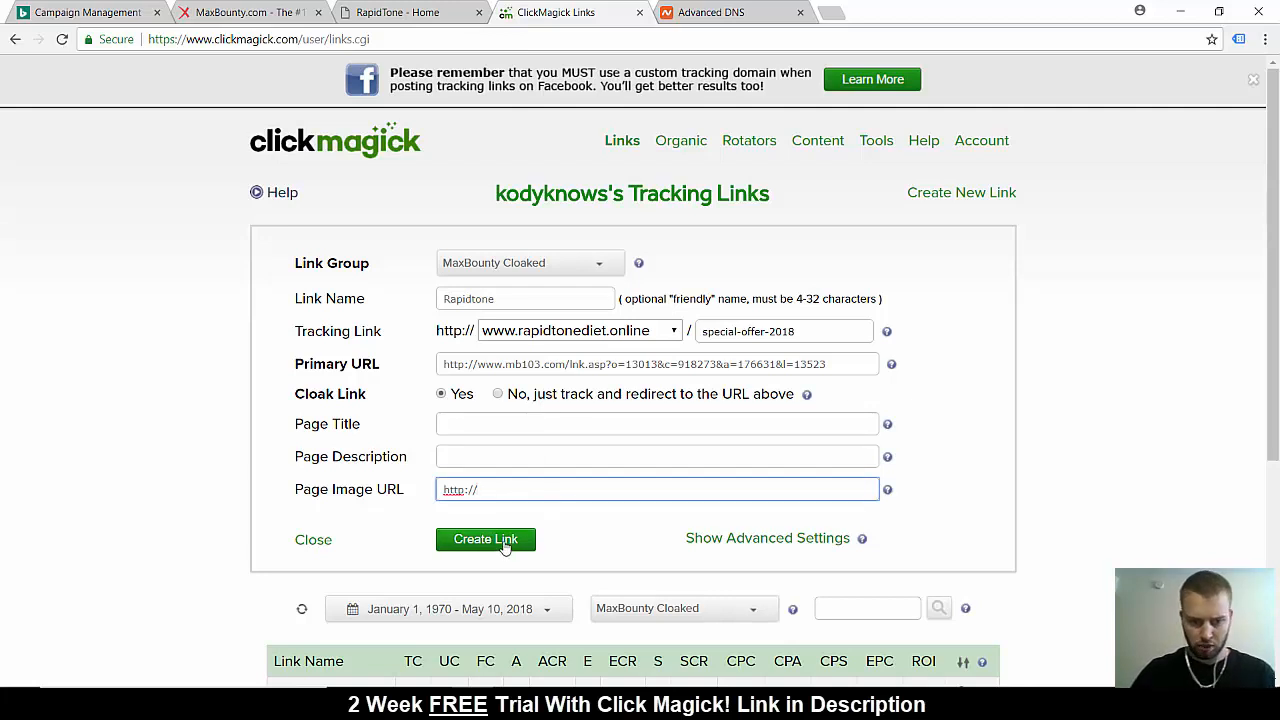
Close the new link form without creating the link, and open the settings of the existing Rapid Tone link
left_click(313, 541)
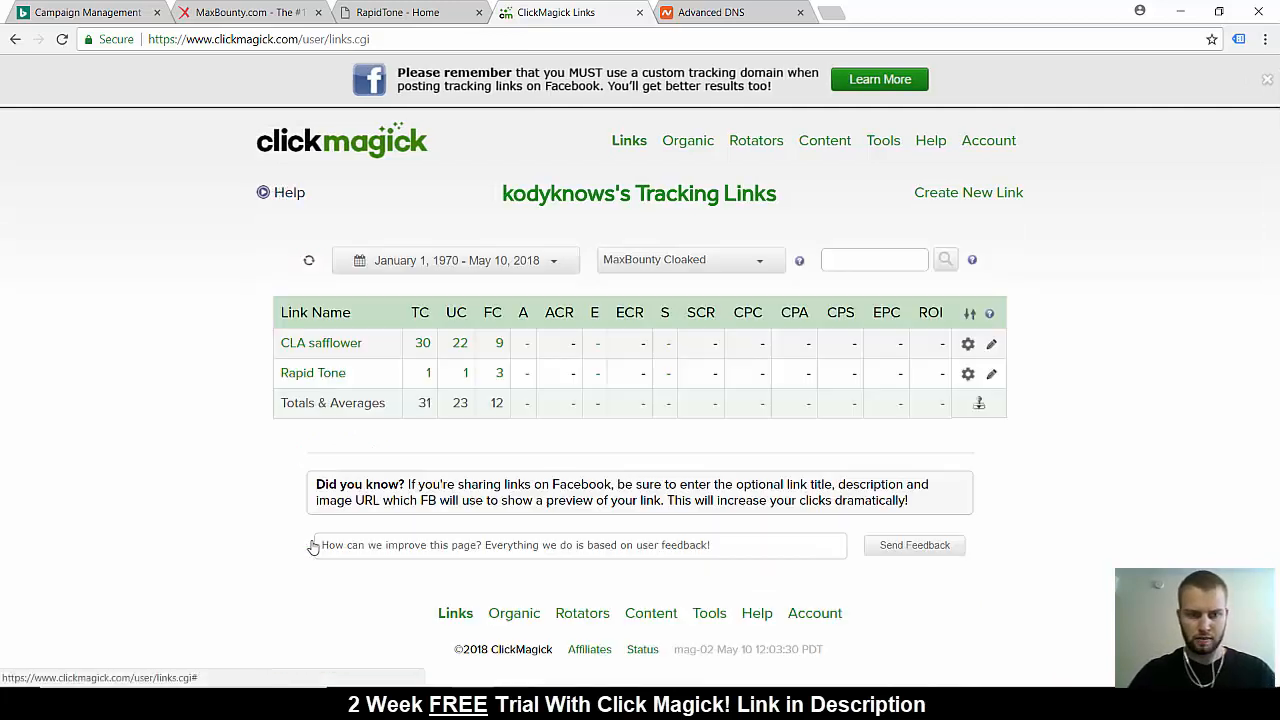
left_click(324, 379)
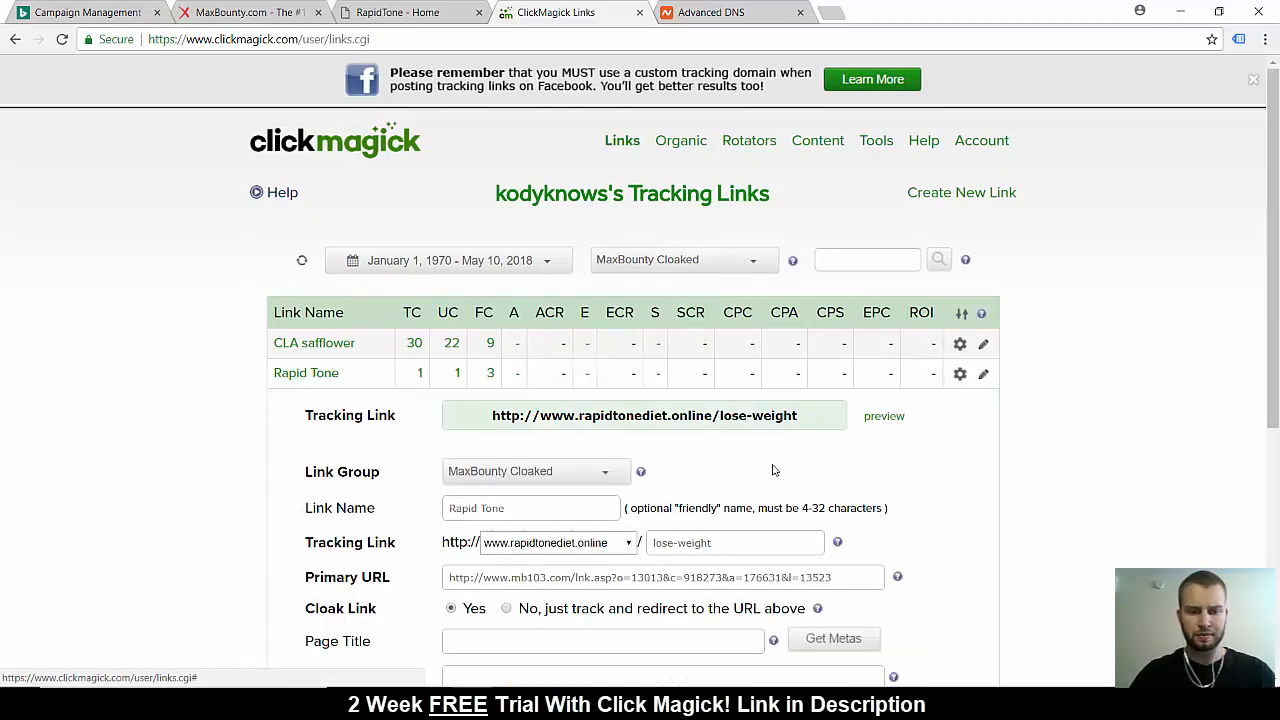
Copy the existing Rapid Tone link's tracking URL from its ClickMagick settings
scroll(774, 469, "down", 1)
left_click_drag(493, 331, 790, 331)
right_click(790, 331)
left_click(843, 361)
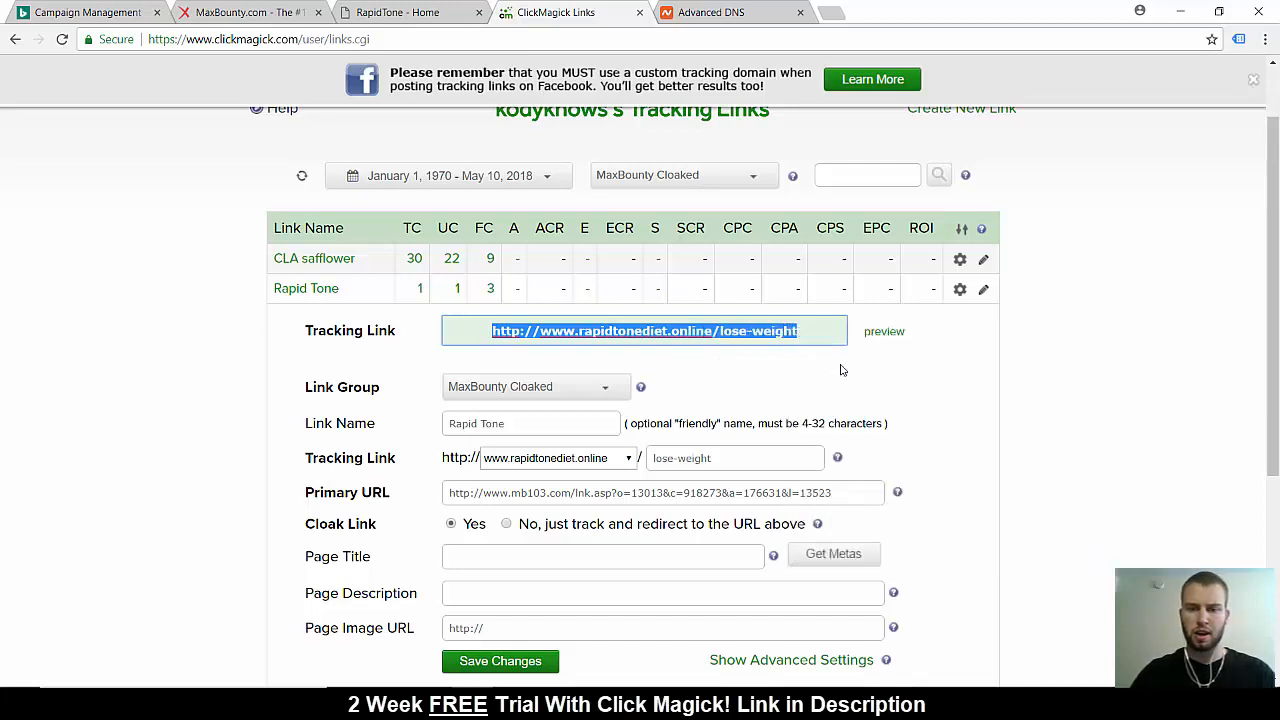
left_click(1168, 347)
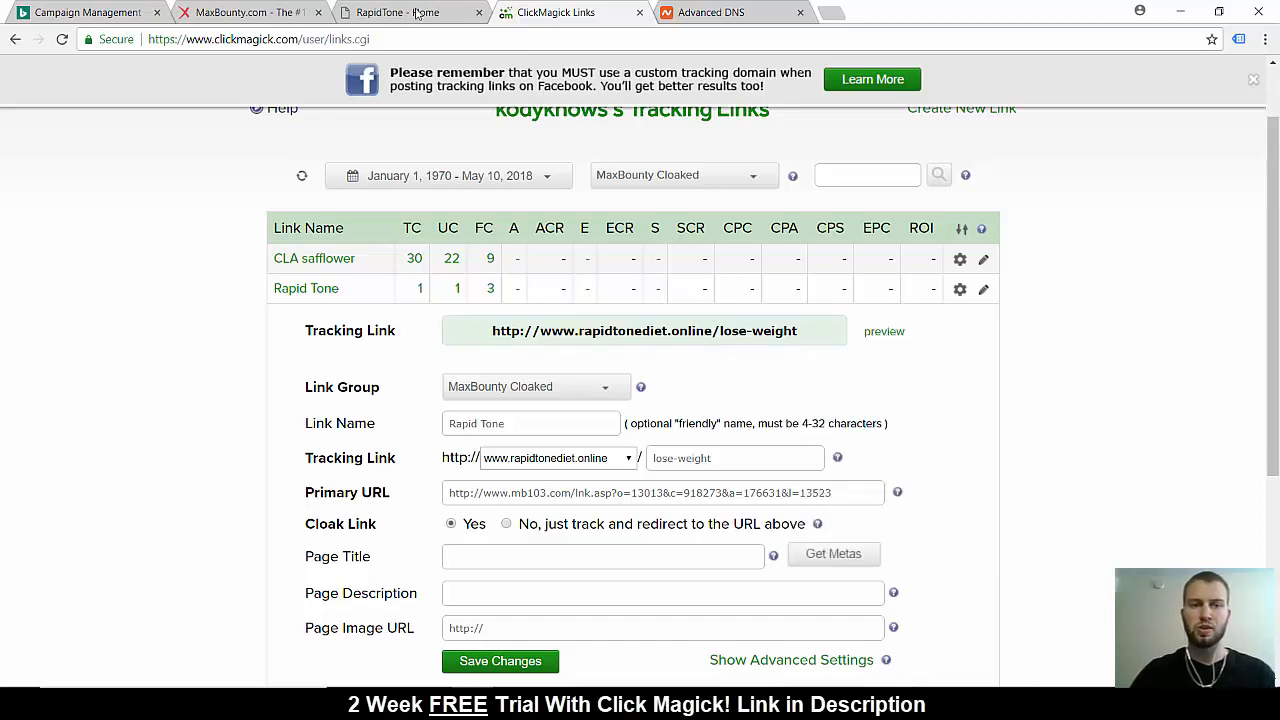
Switch to Bing Ads, open the Rapid Tone - Lose Weight ad for editing and compare its final URL with the ClickMagick tracking link
left_click(88, 12)
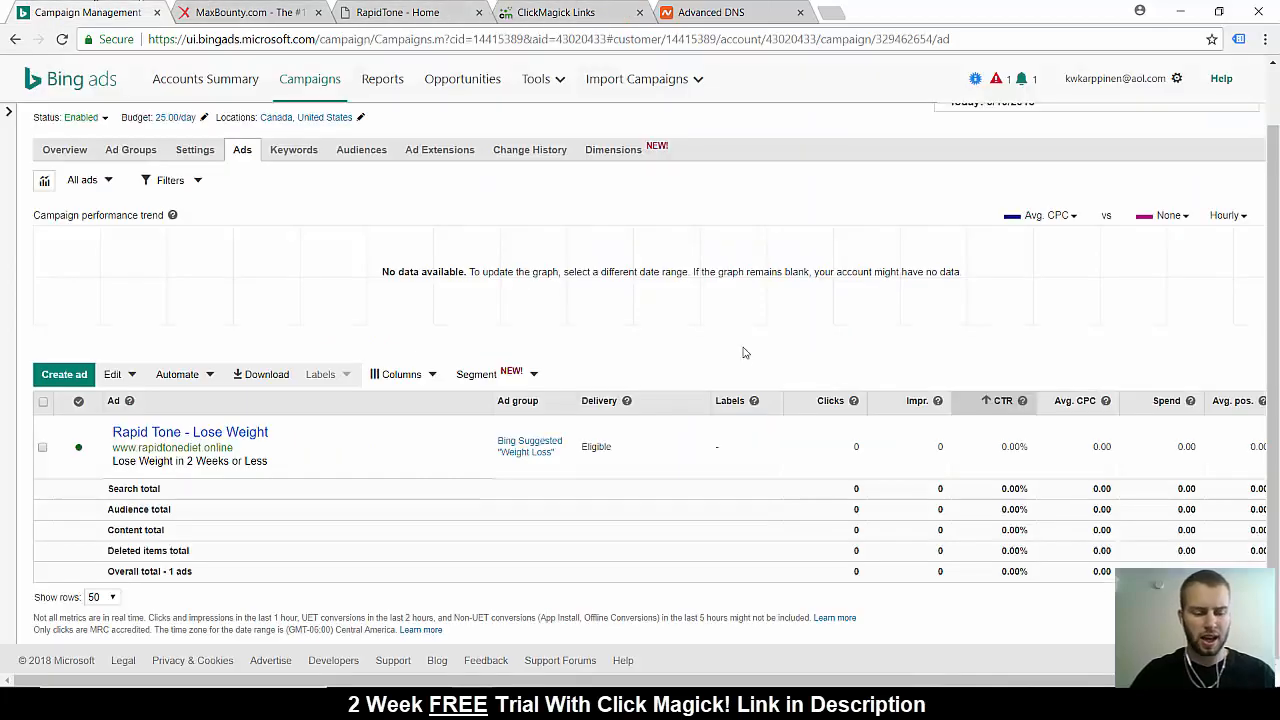
mouse_move(480, 449)
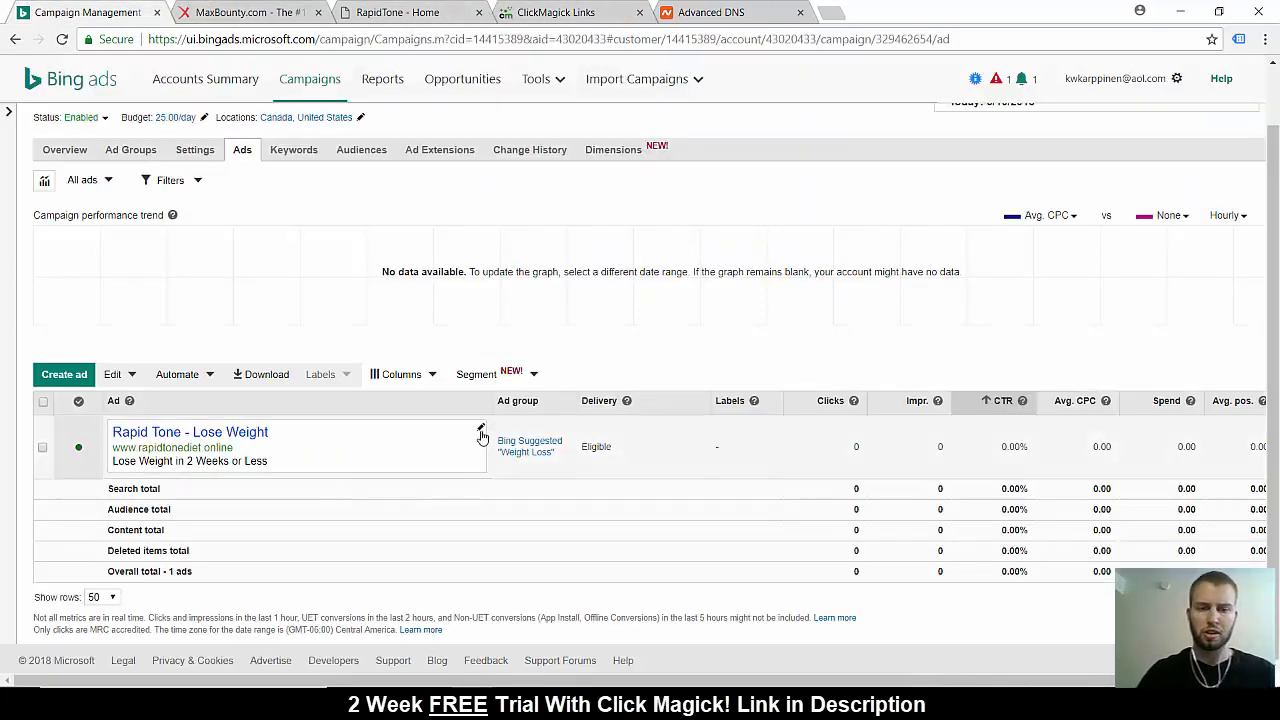
left_click(481, 432)
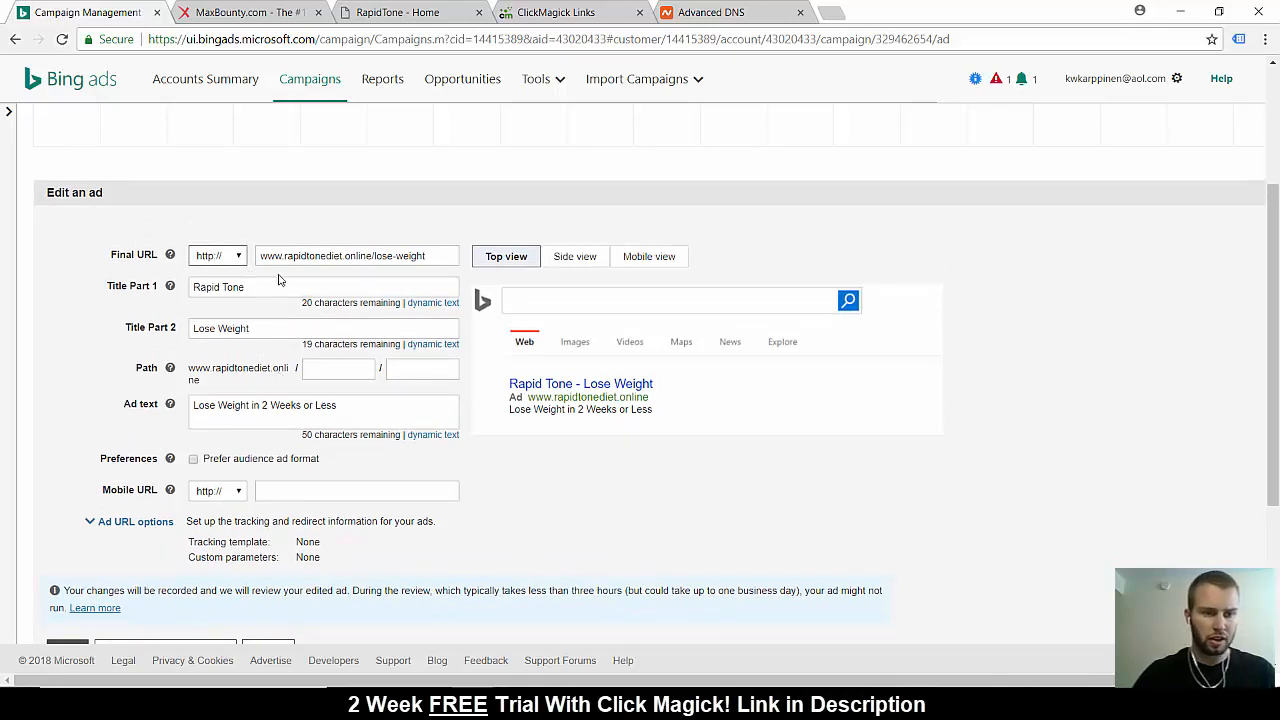
left_click(548, 12)
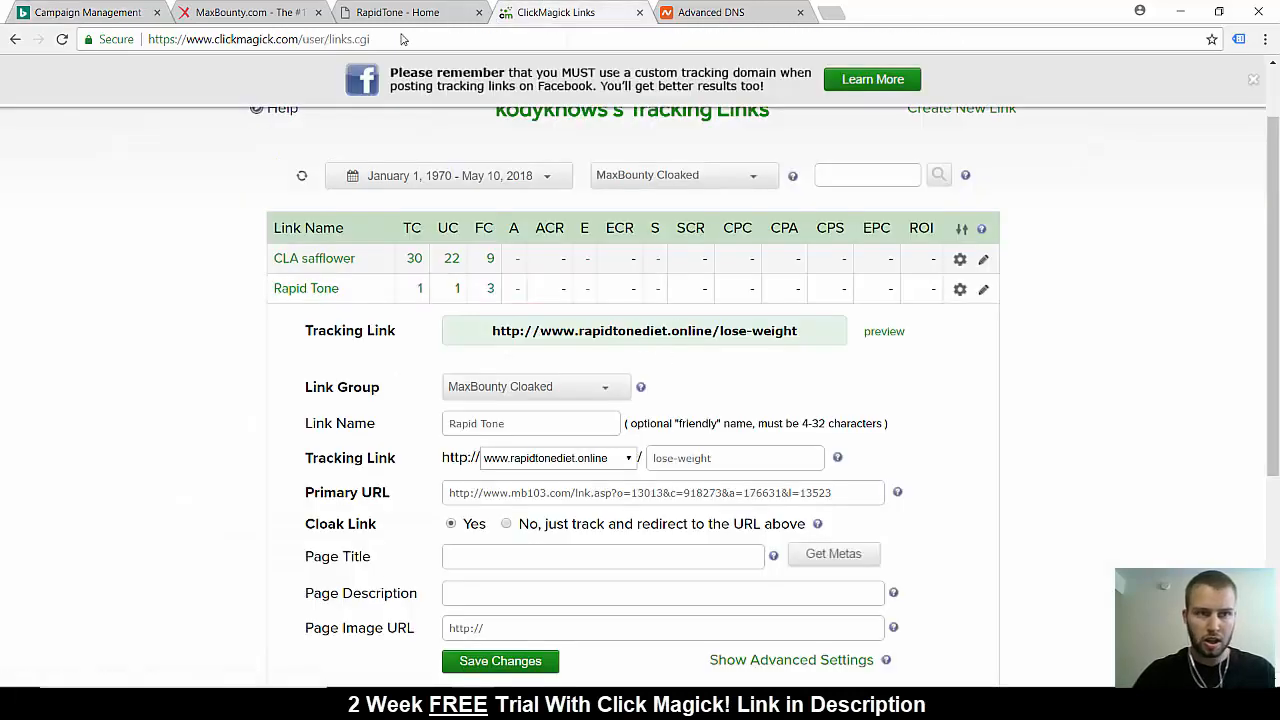
left_click(72, 12)
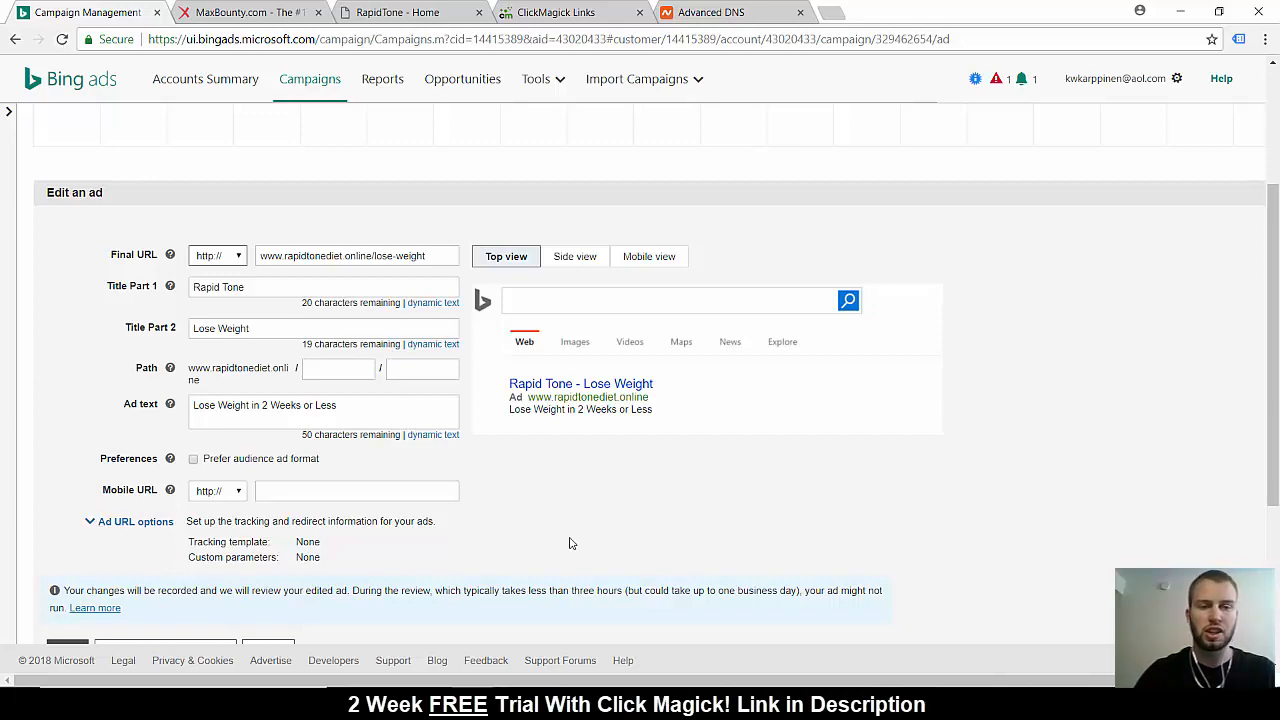
Expand the ad's URL options and make the tracking template field ready for entry
scroll(571, 543, "up", 1)
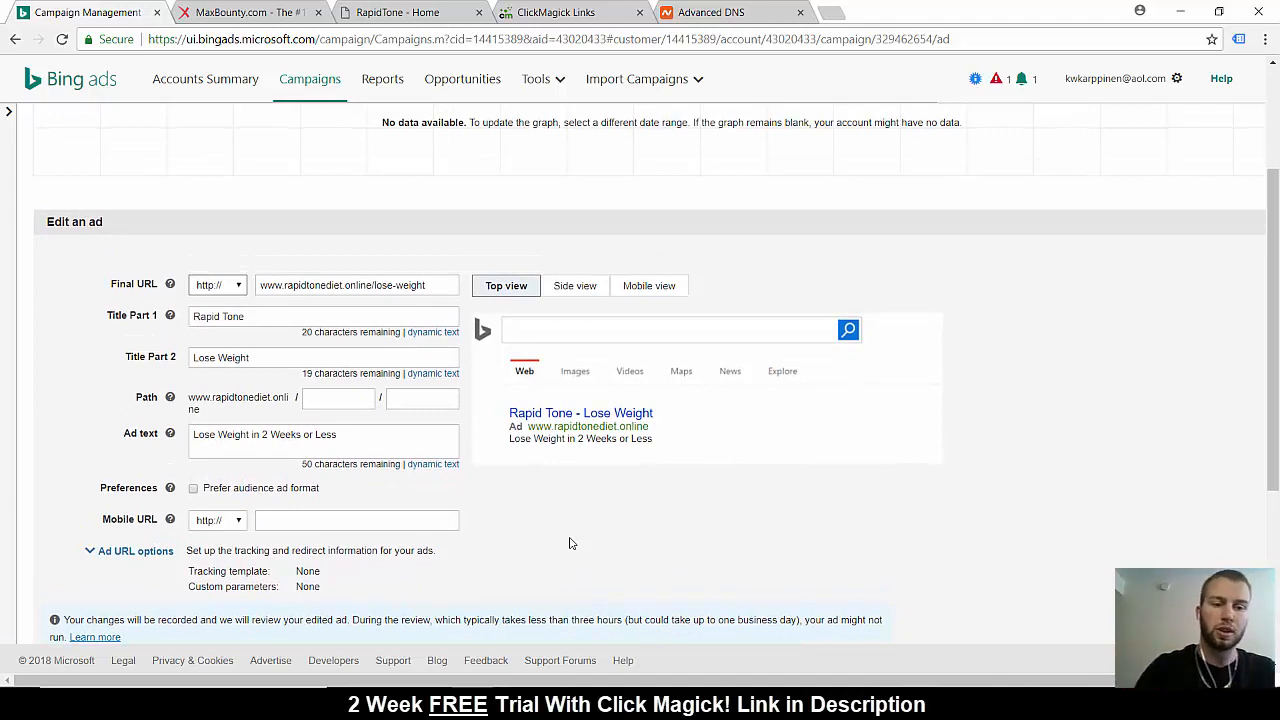
scroll(571, 543, "up", 2)
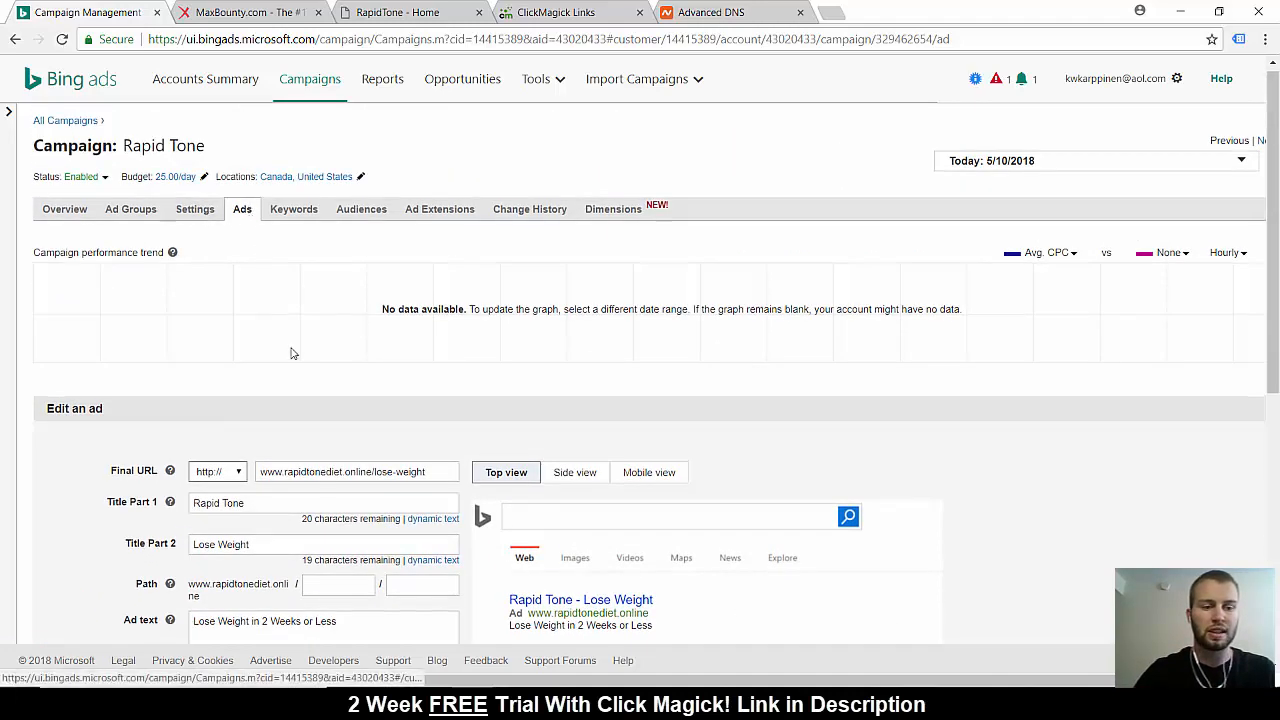
scroll(292, 350, "down", 1)
scroll(554, 554, "down", 1)
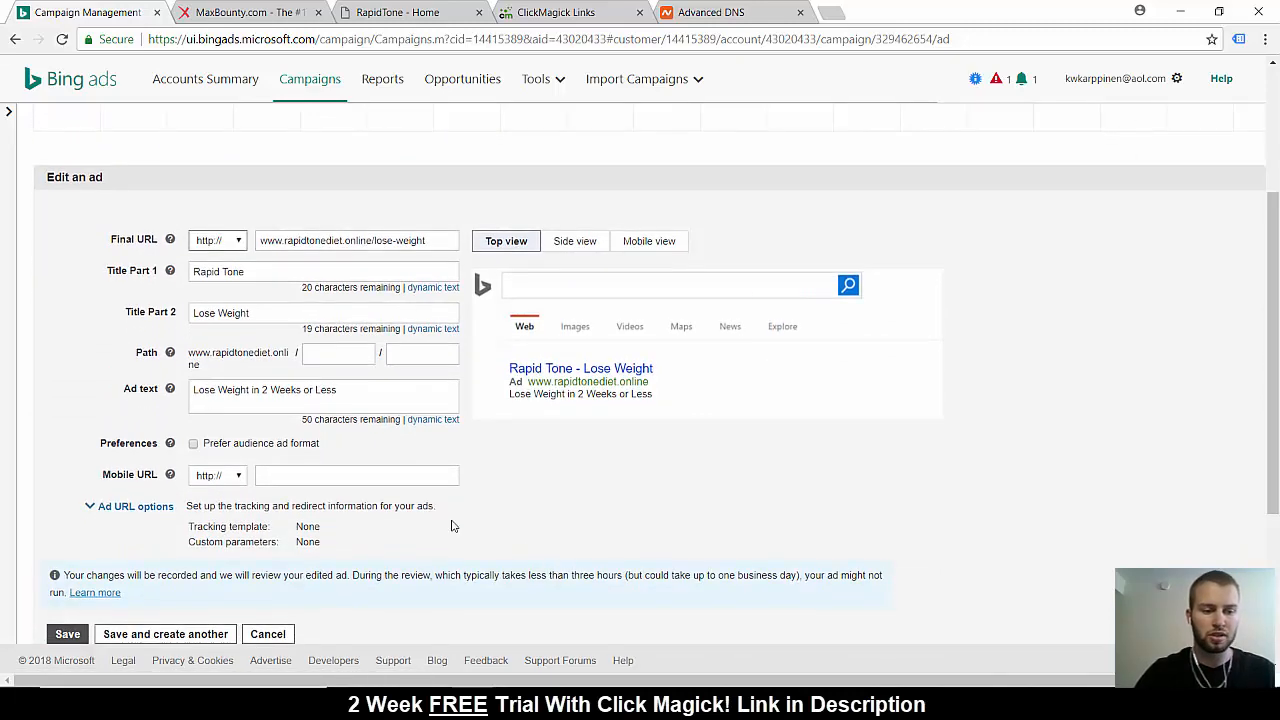
scroll(451, 526, "down", 1)
left_click(120, 429)
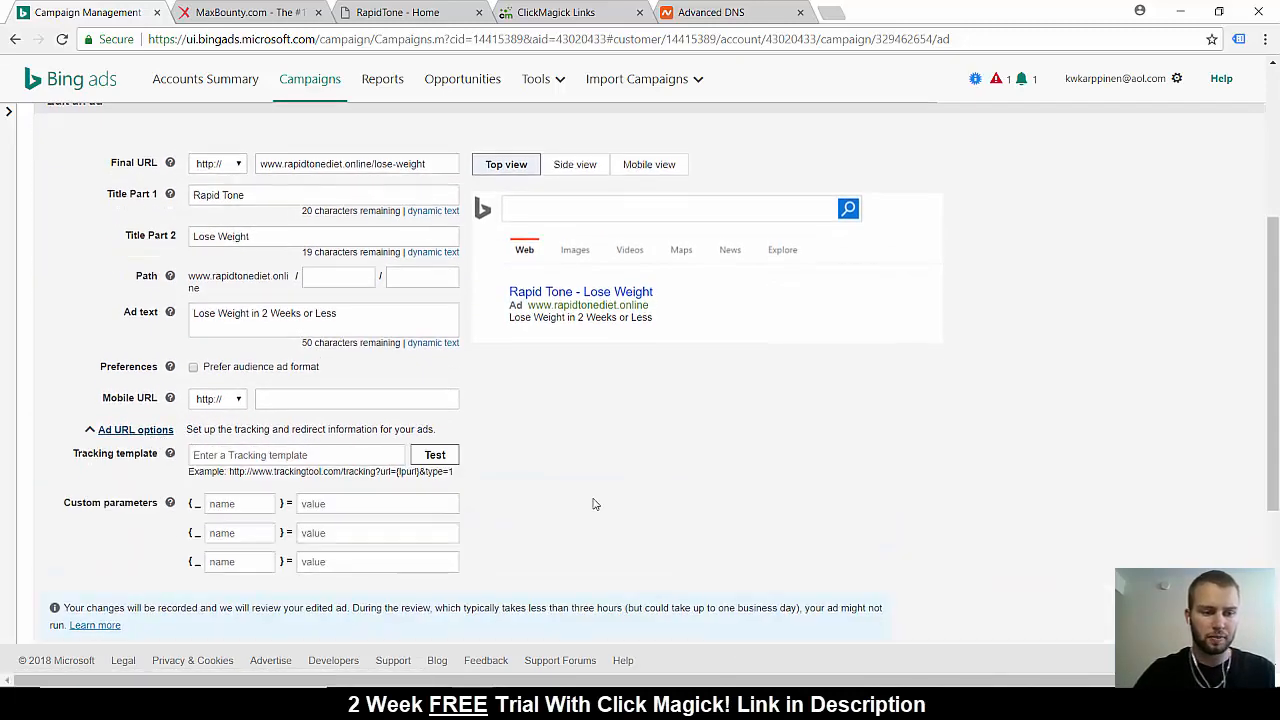
scroll(592, 504, "down", 1)
left_click(298, 425)
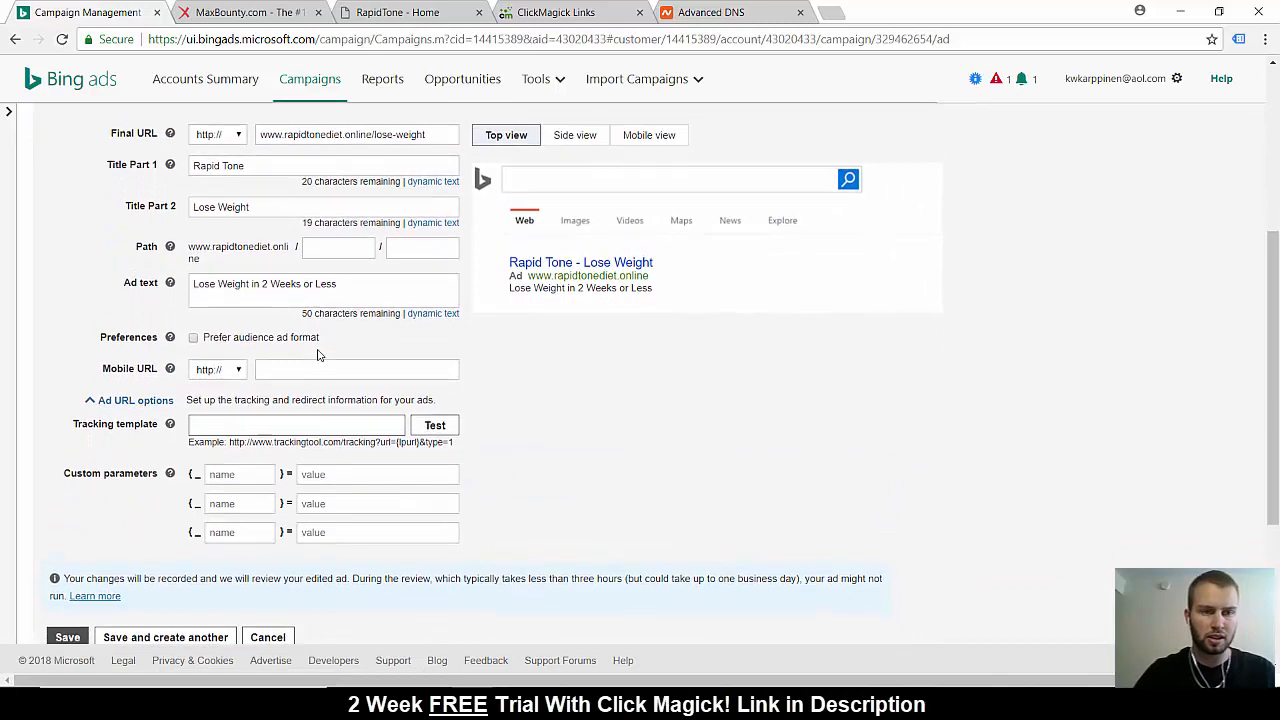
scroll(318, 354, "up", 1)
left_click_drag(428, 147, 263, 147)
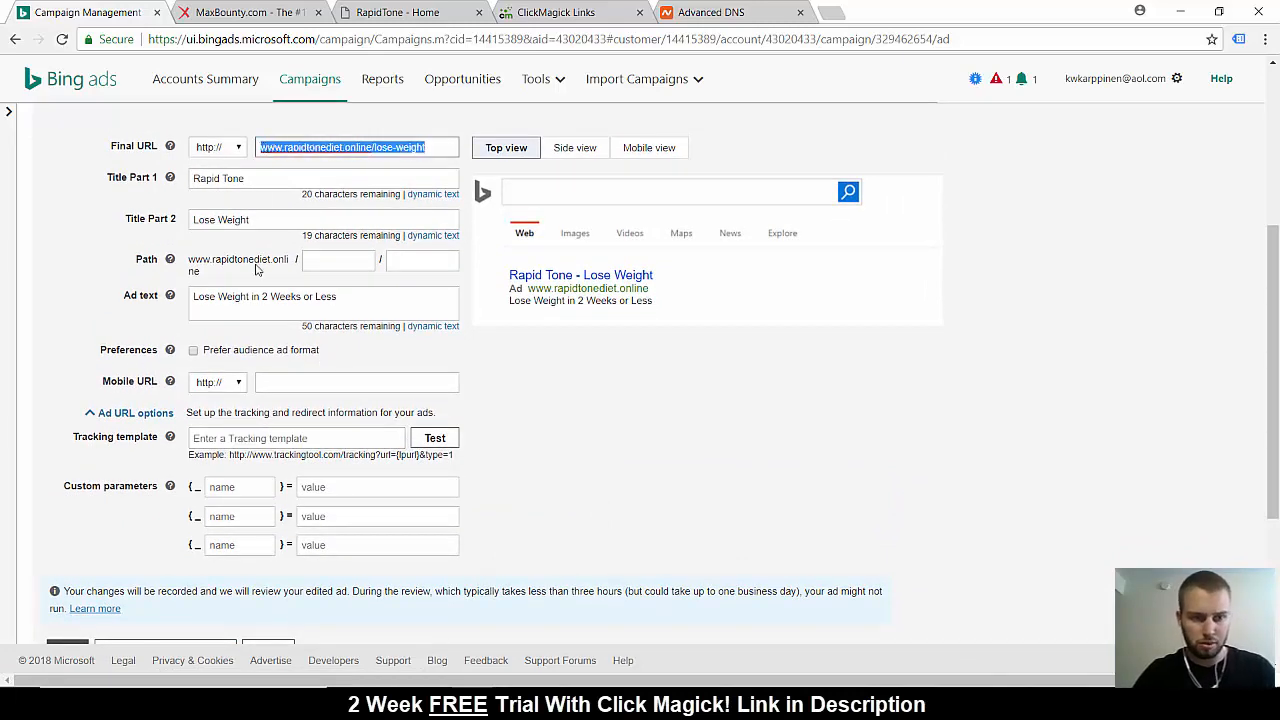
left_click(249, 437)
type("http:/")
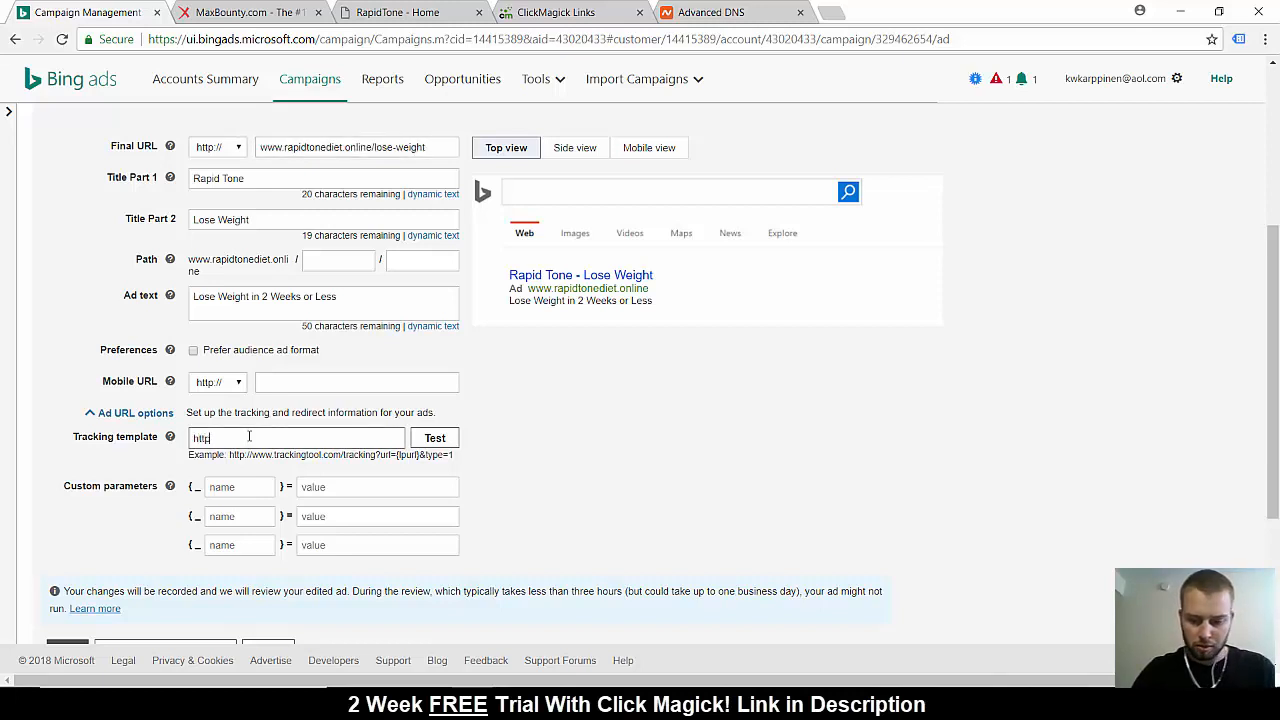
type("/")
key("ctrl+v")
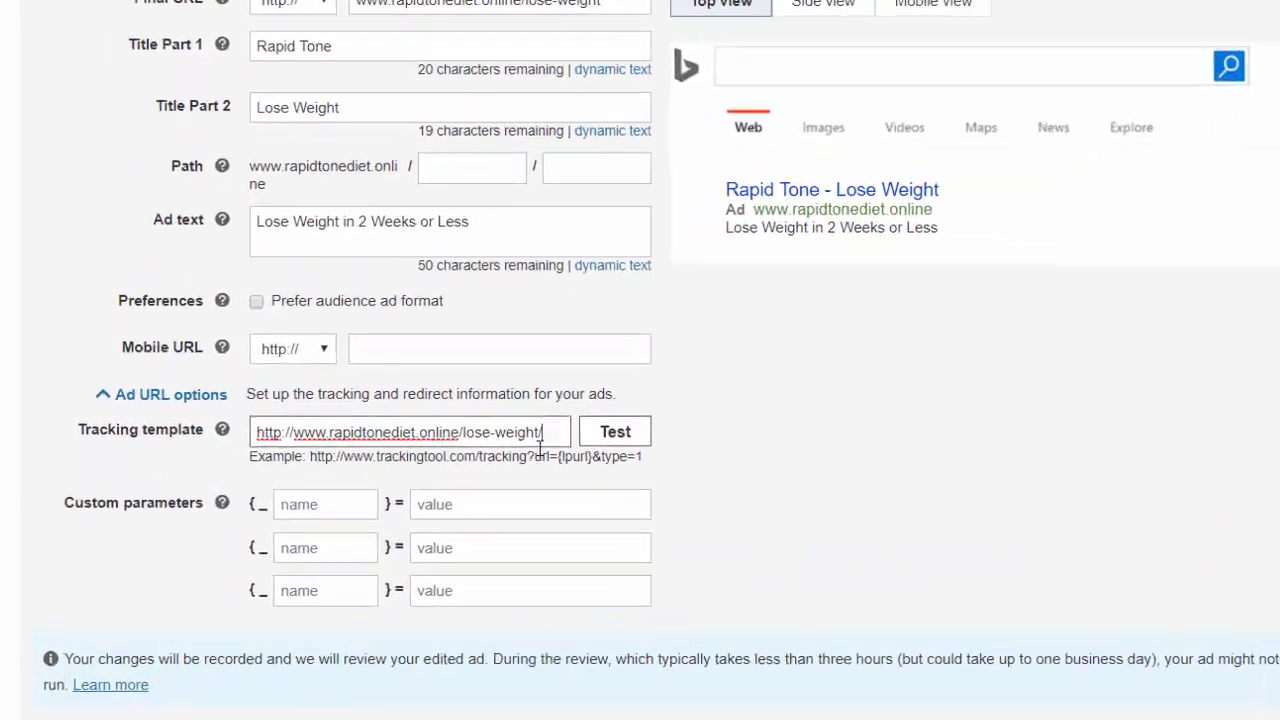
Append the keyword and query string tokens /{keyword}/{querystring}/ to the tracking template URL
type("/{")
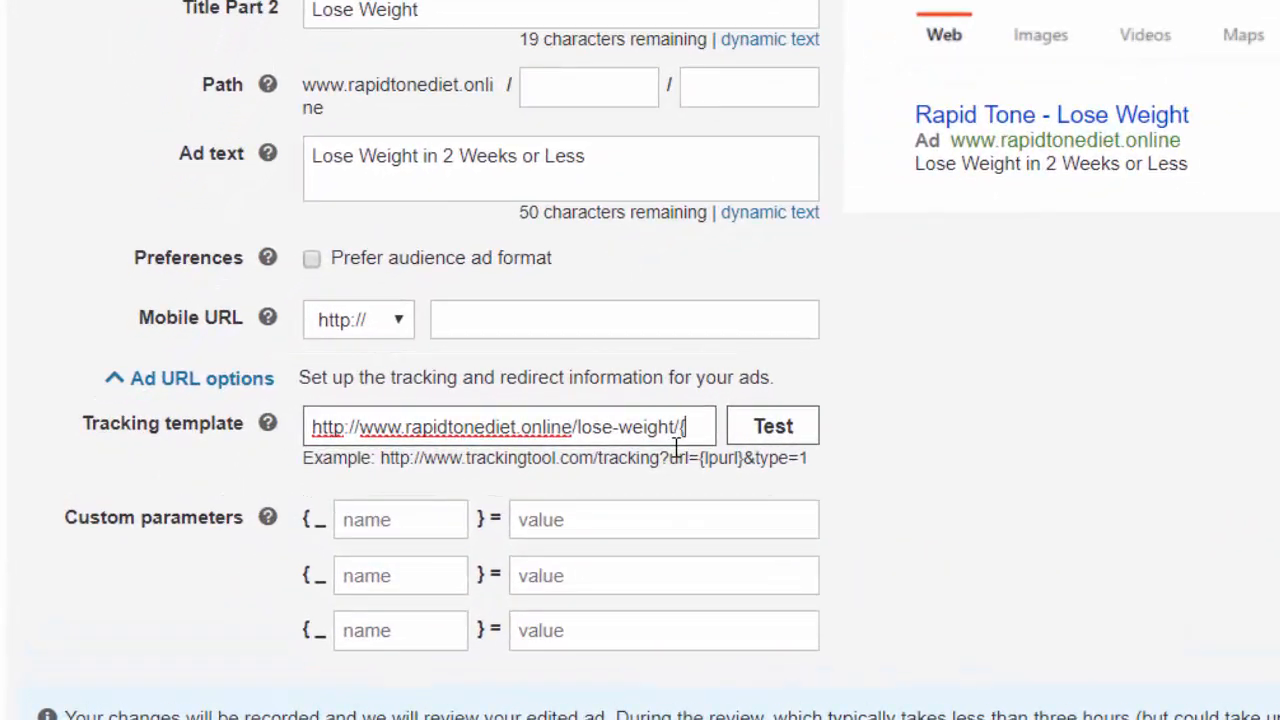
type("keyword")
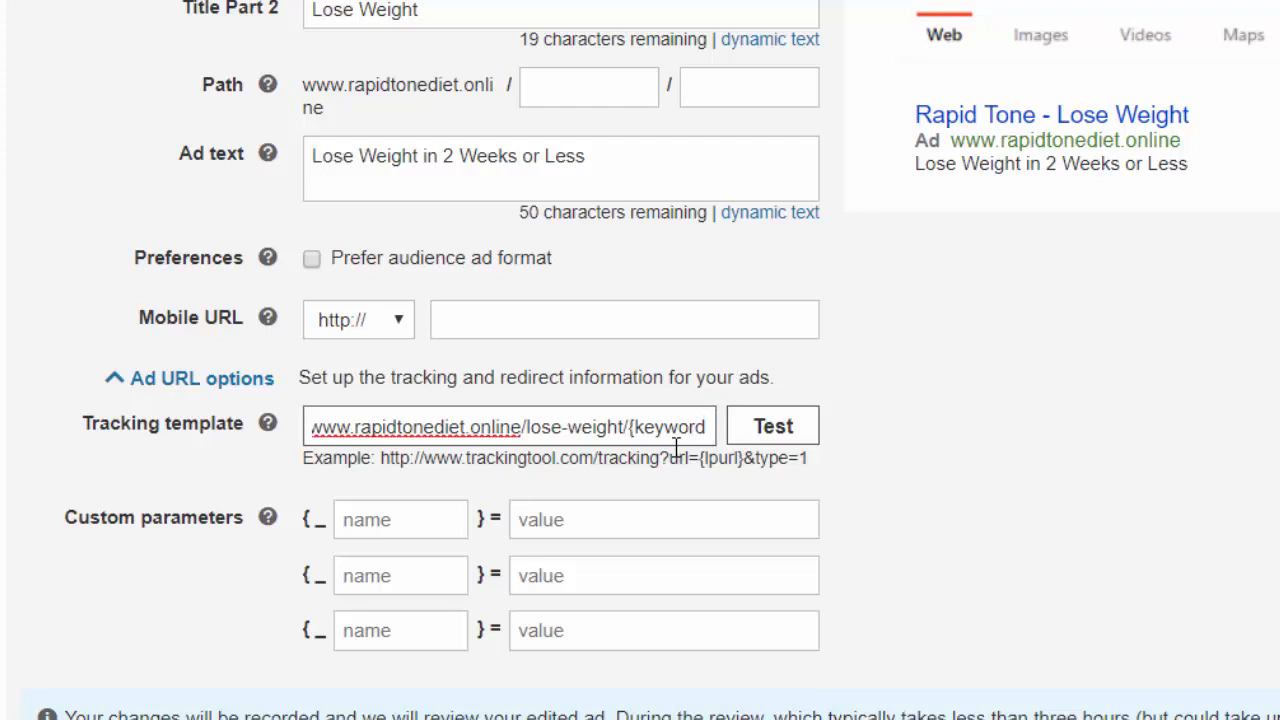
type("}/")
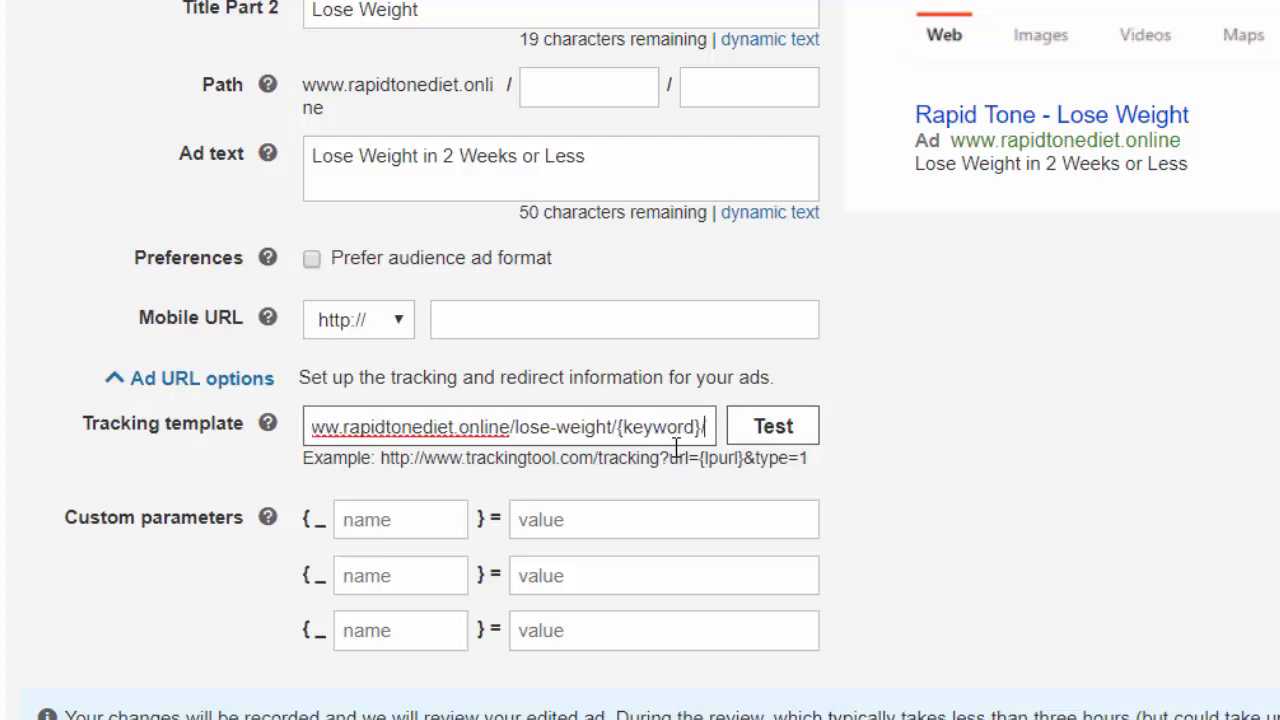
type("{query")
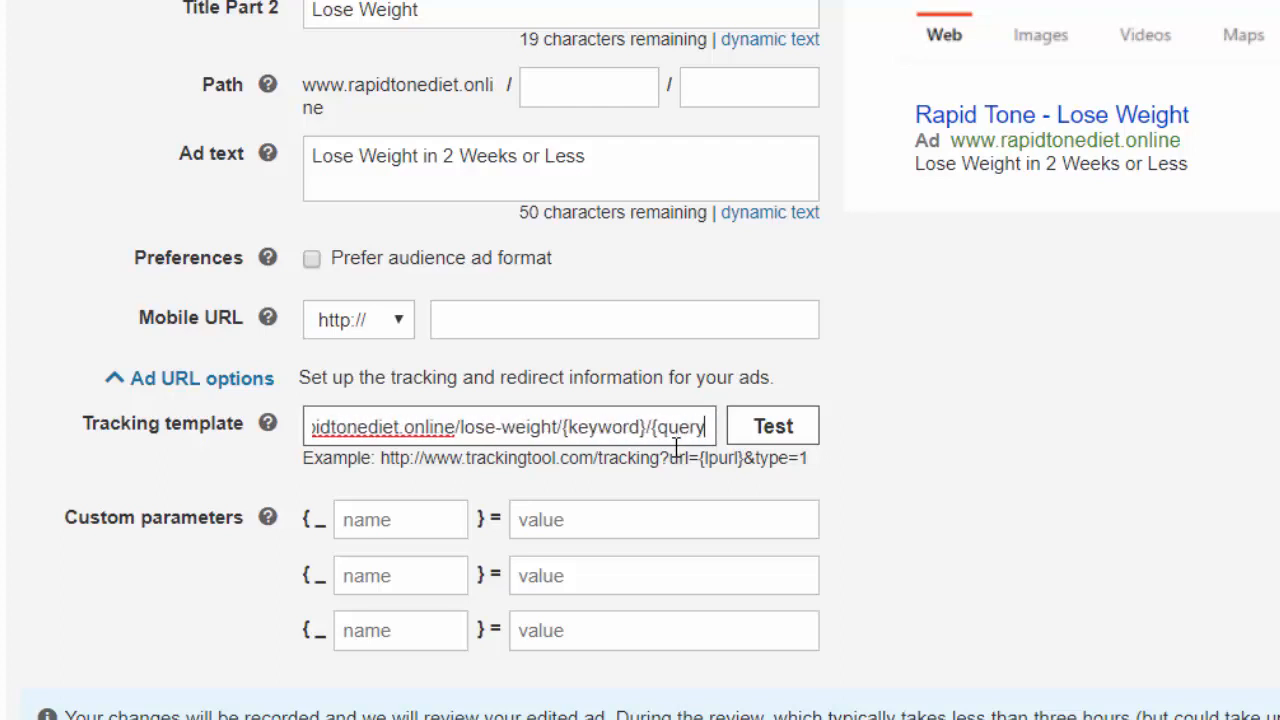
type("string}")
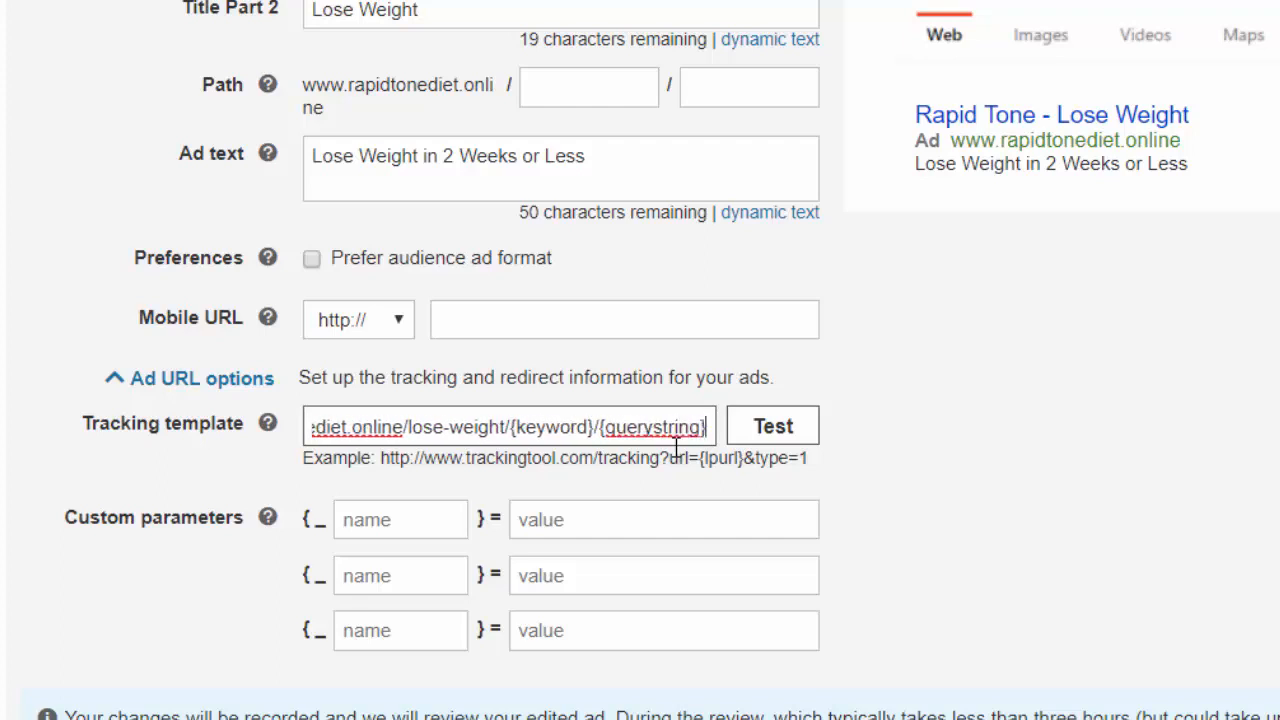
type("/")
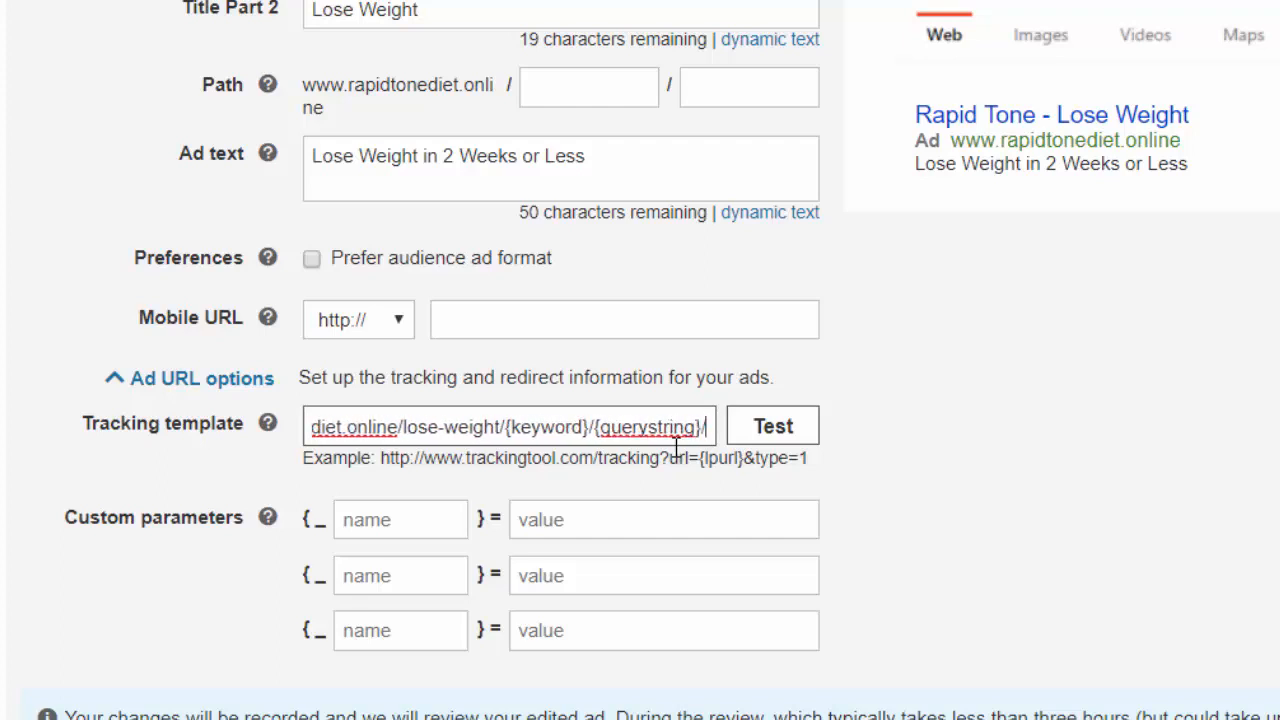
type("{")
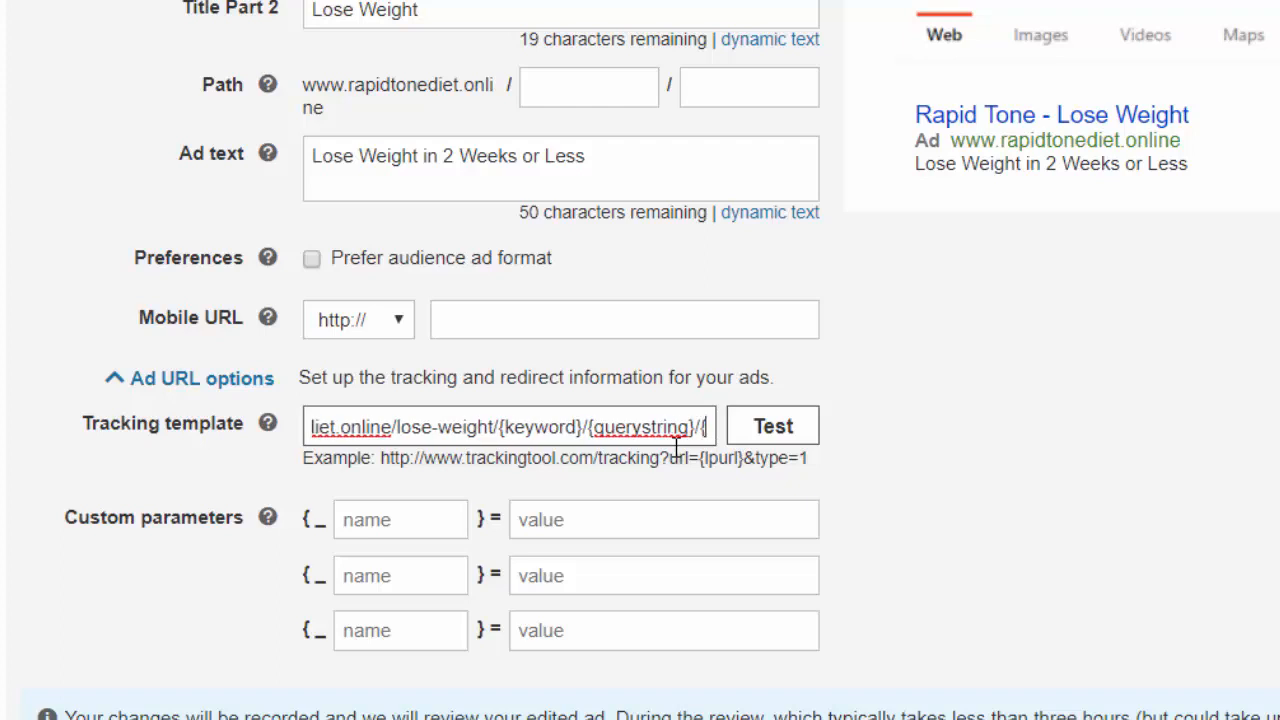
type("adgroup")
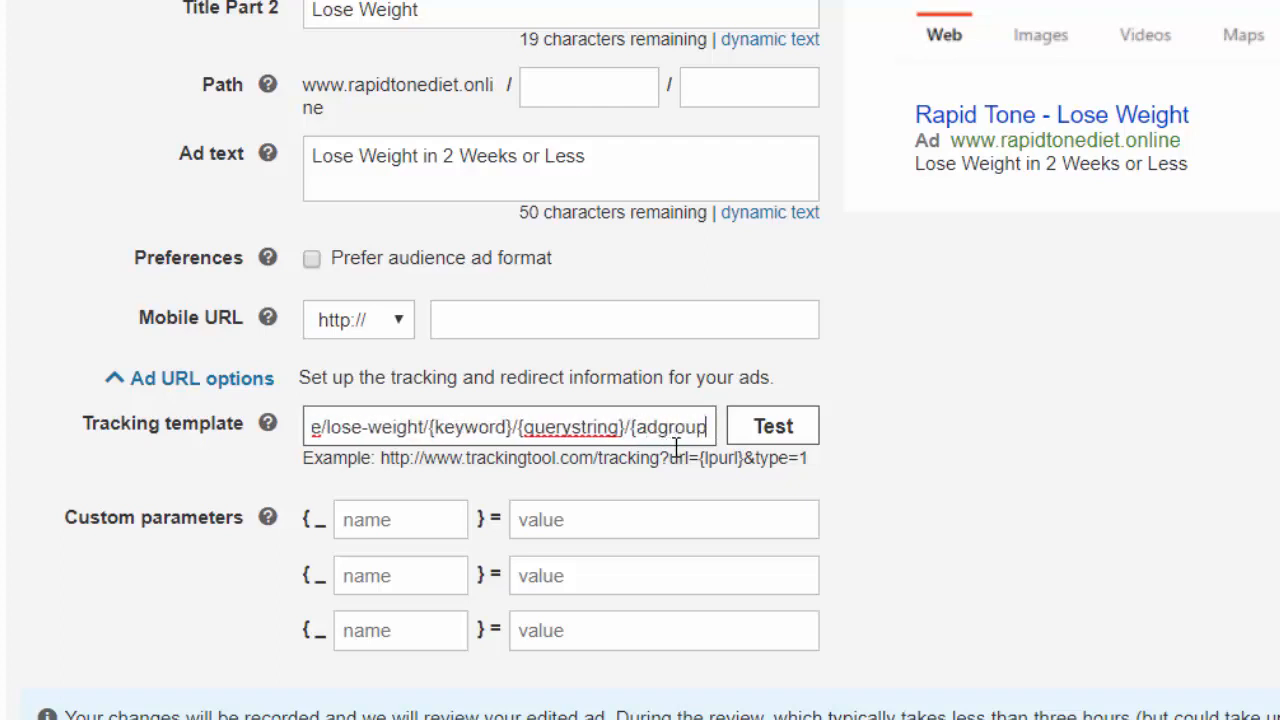
type("}/")
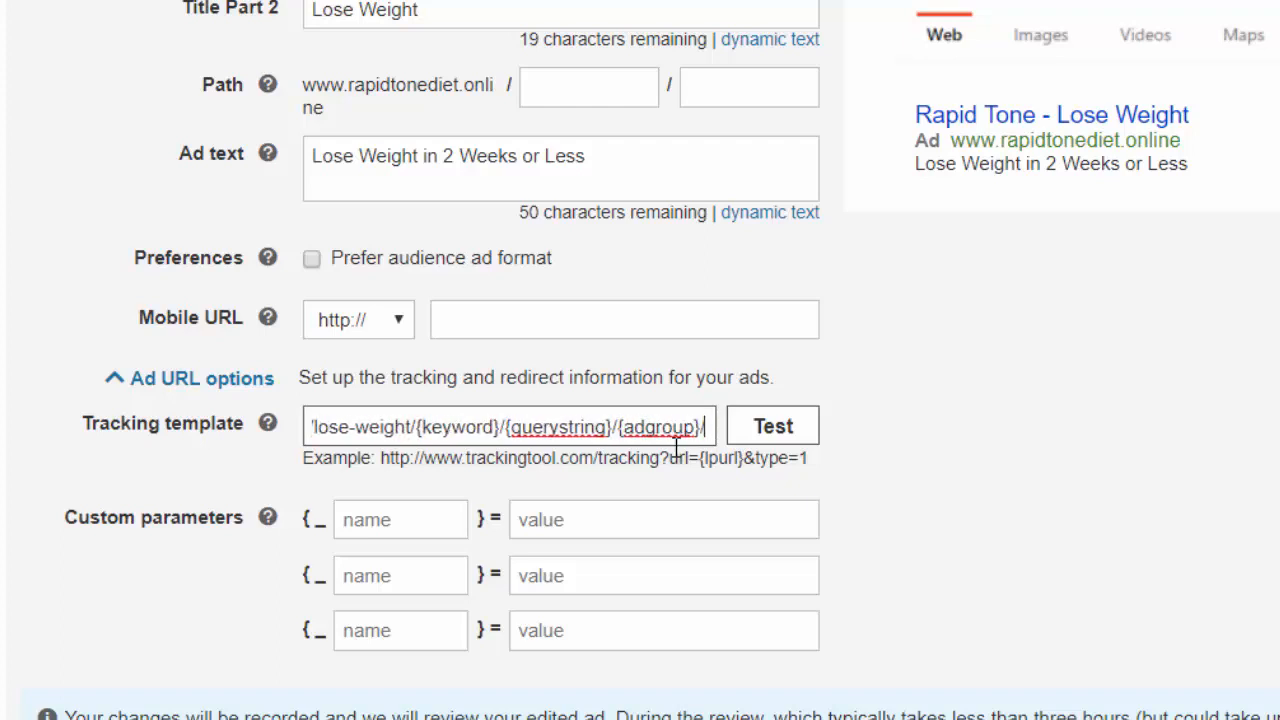
type("{")
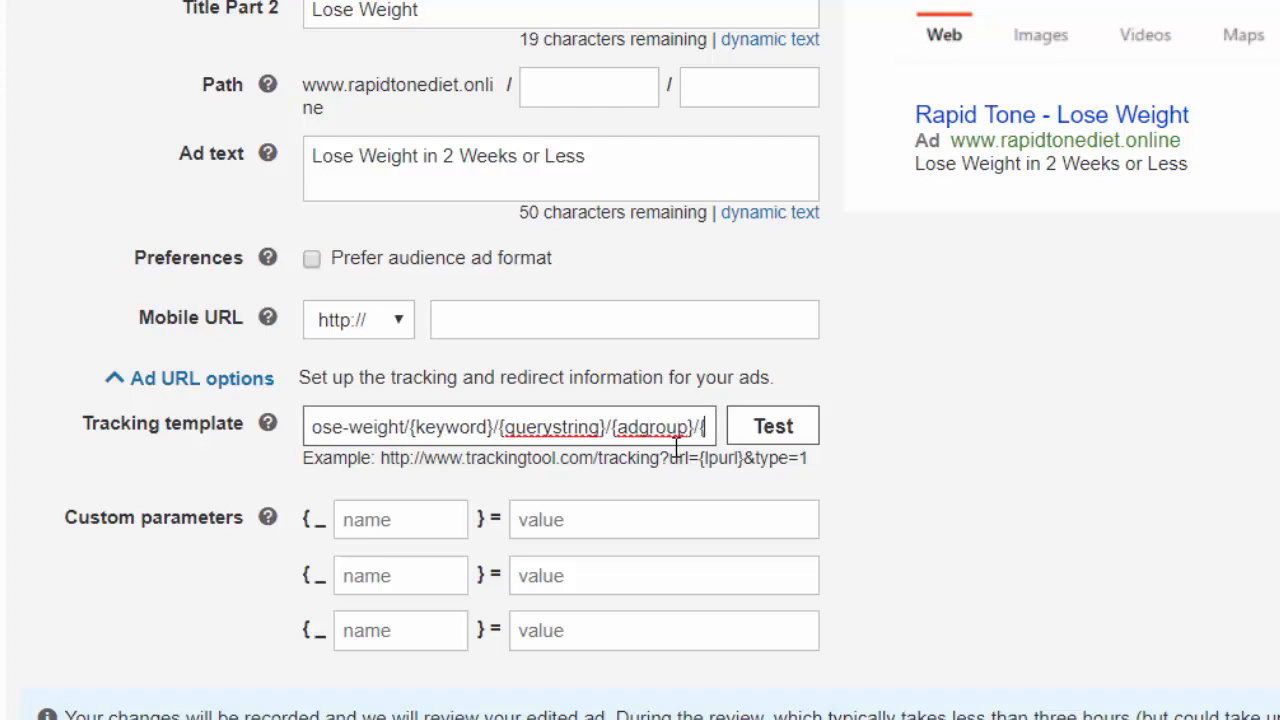
type("adid")
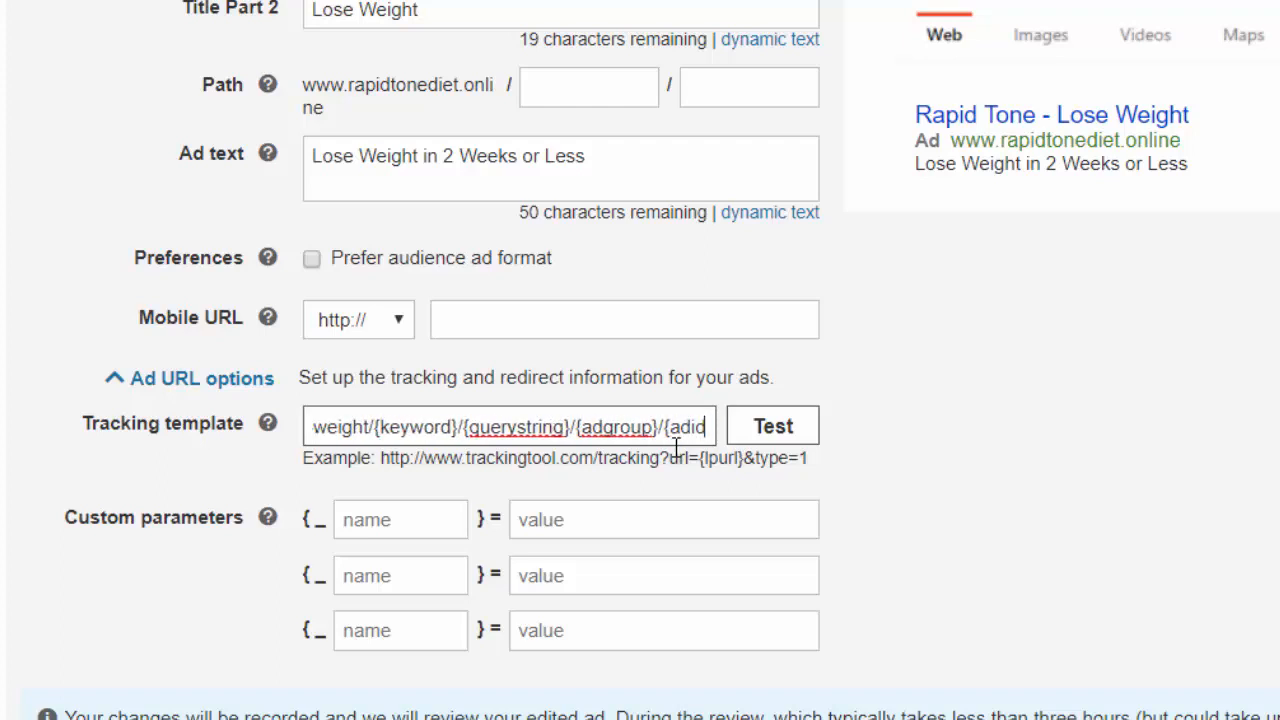
type("}")
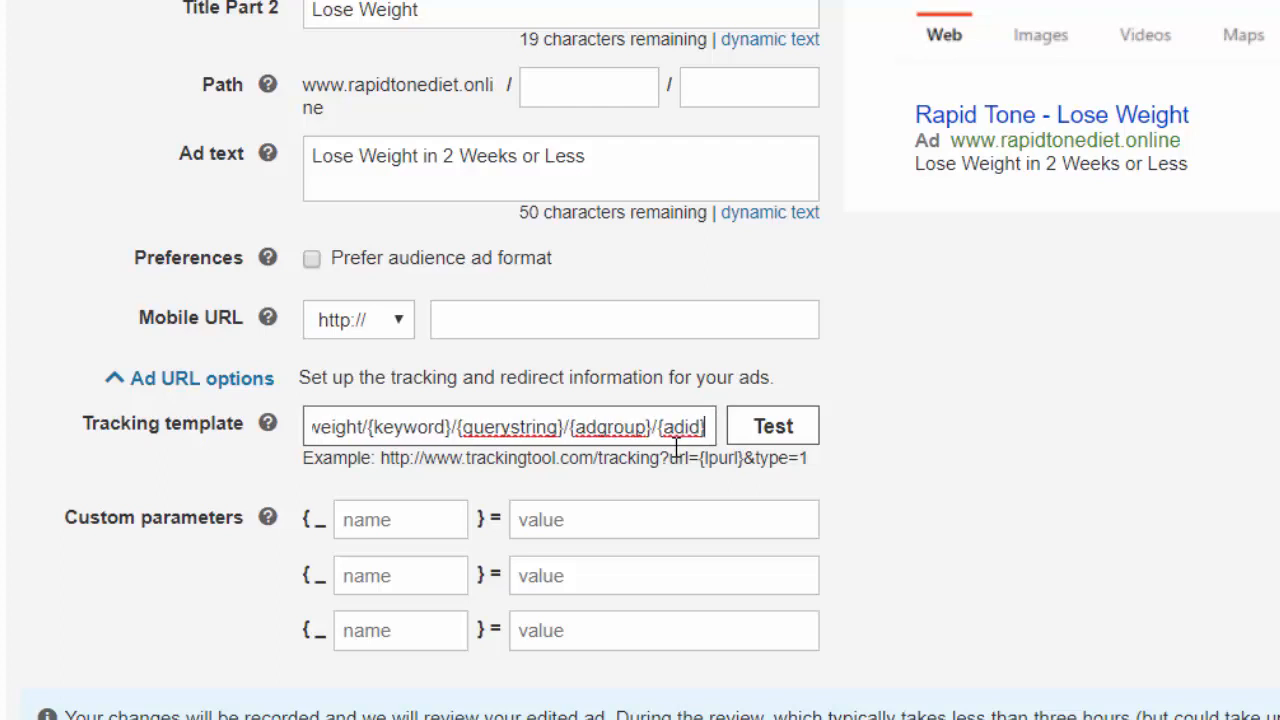
Test the tracking template and check whether it reaches the landing page
left_click(932, 466)
left_click(773, 427)
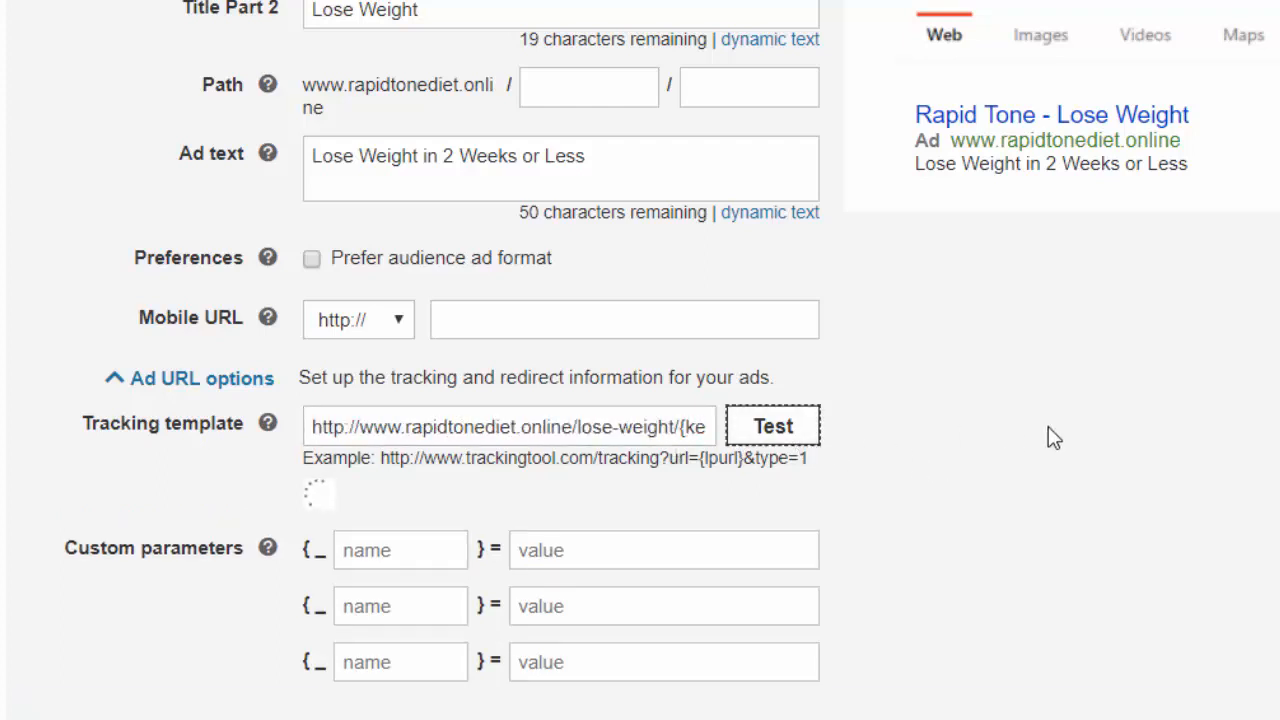
scroll(942, 498, "down", 1)
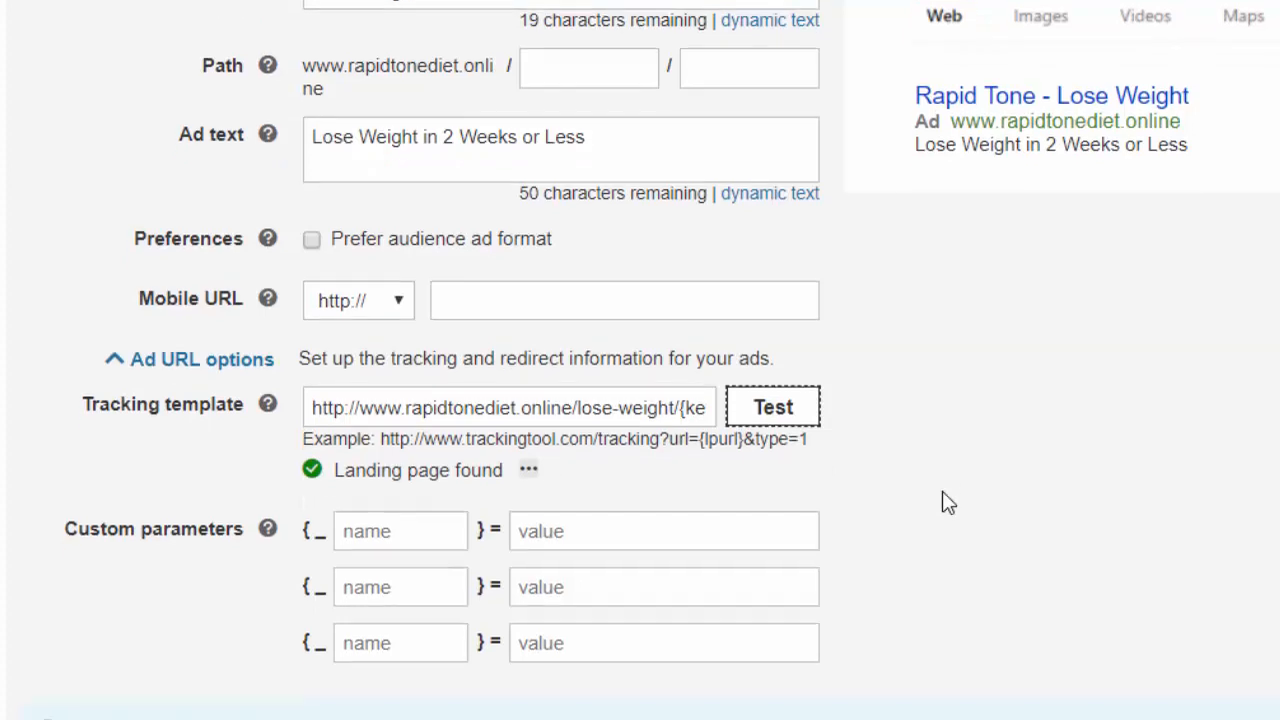
scroll(942, 491, "down", 1)
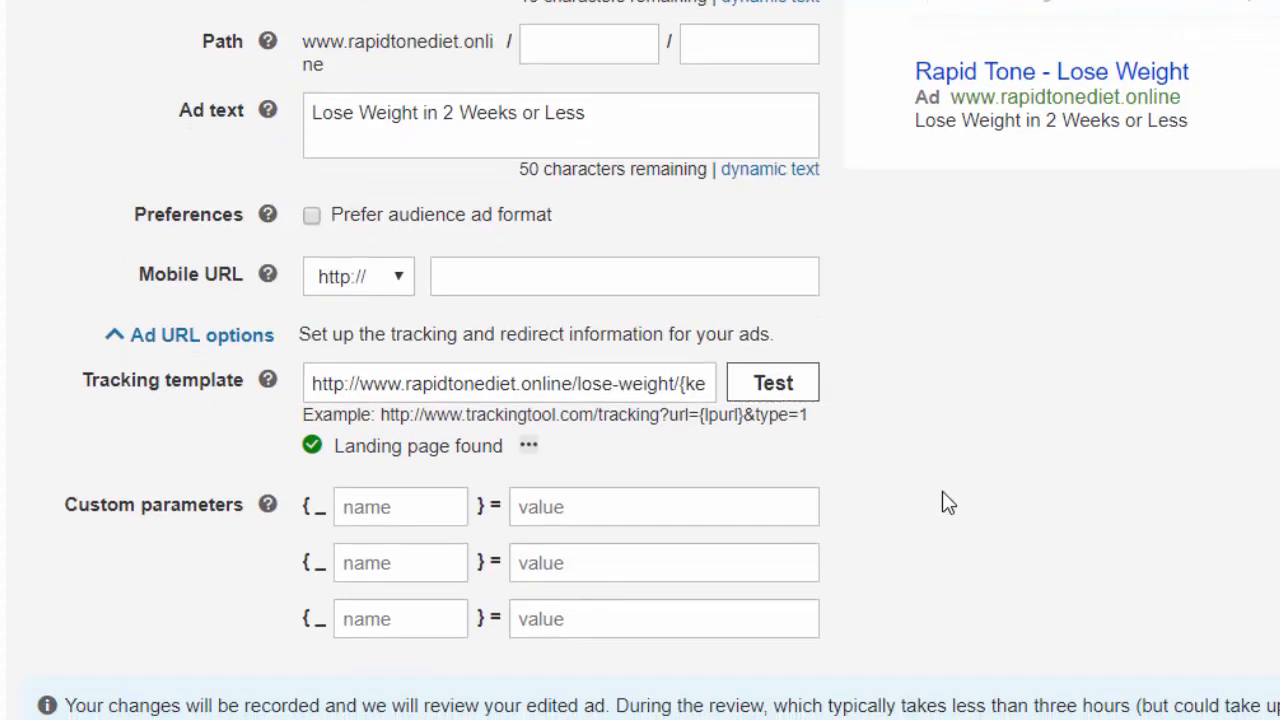
scroll(942, 492, "down", 1)
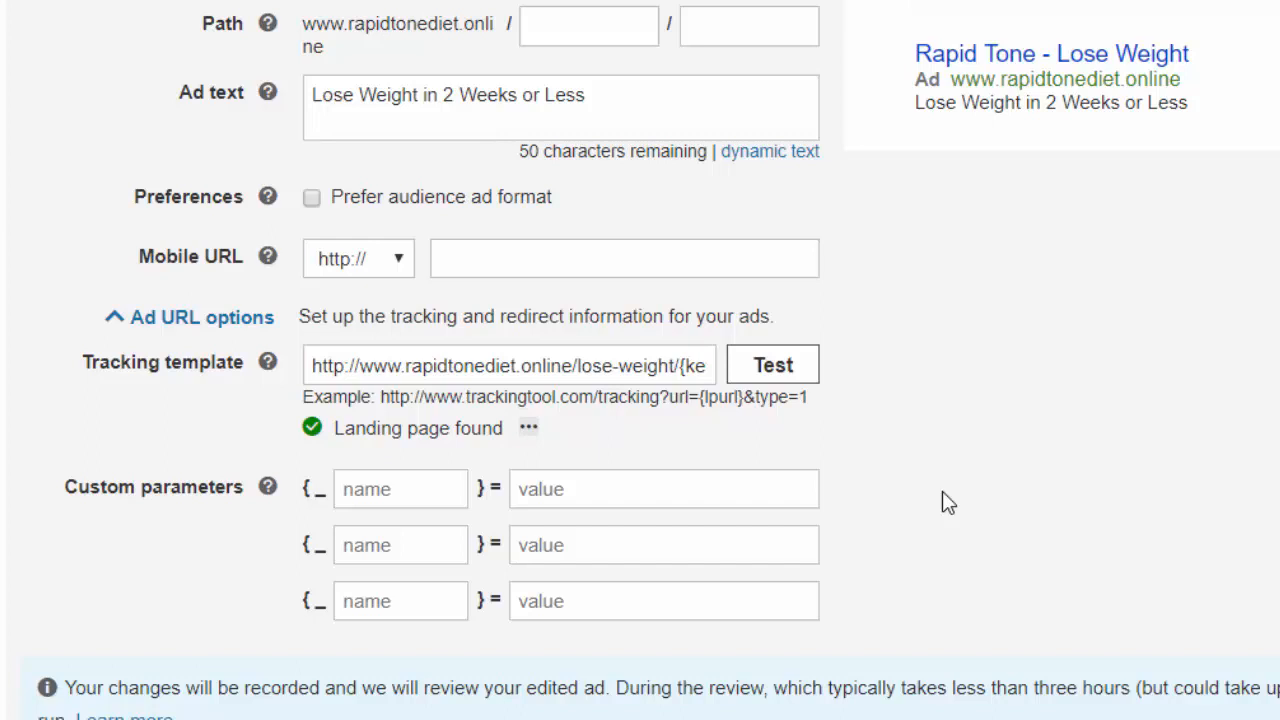
Highlight the token part of the tracking template and review it against the ad's final URL
left_click_drag(684, 365, 903, 428)
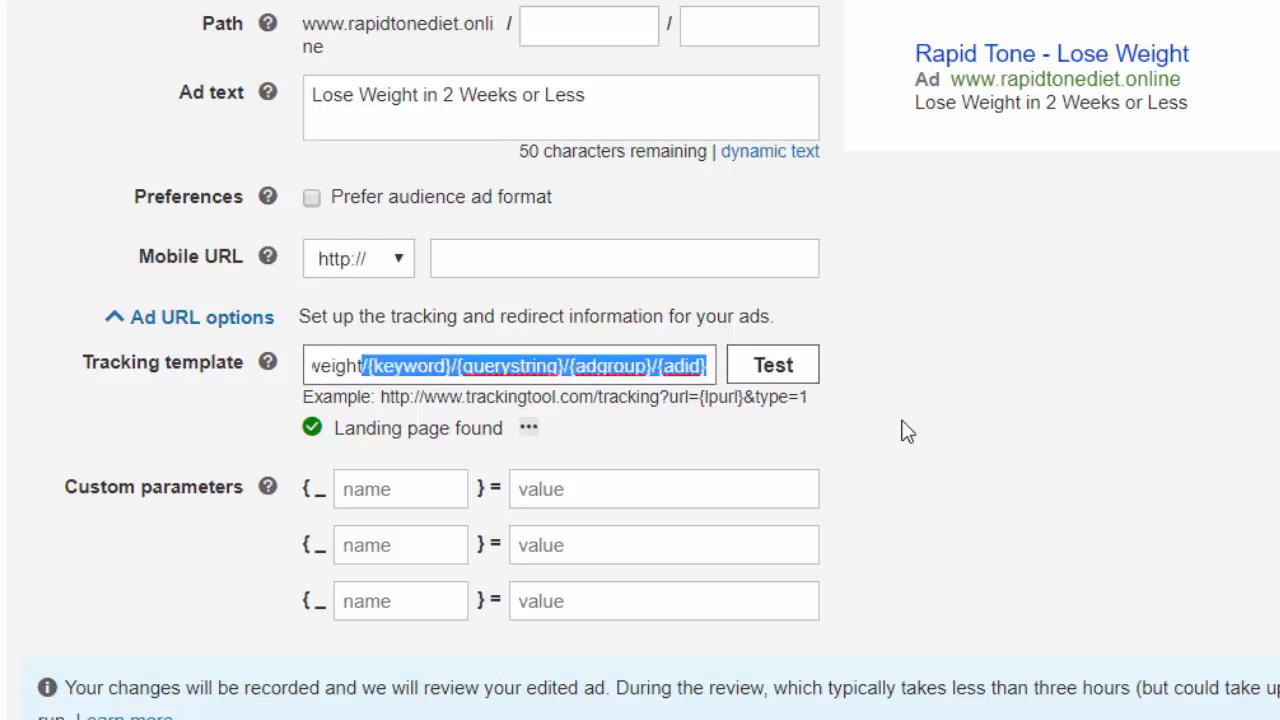
left_click(980, 433)
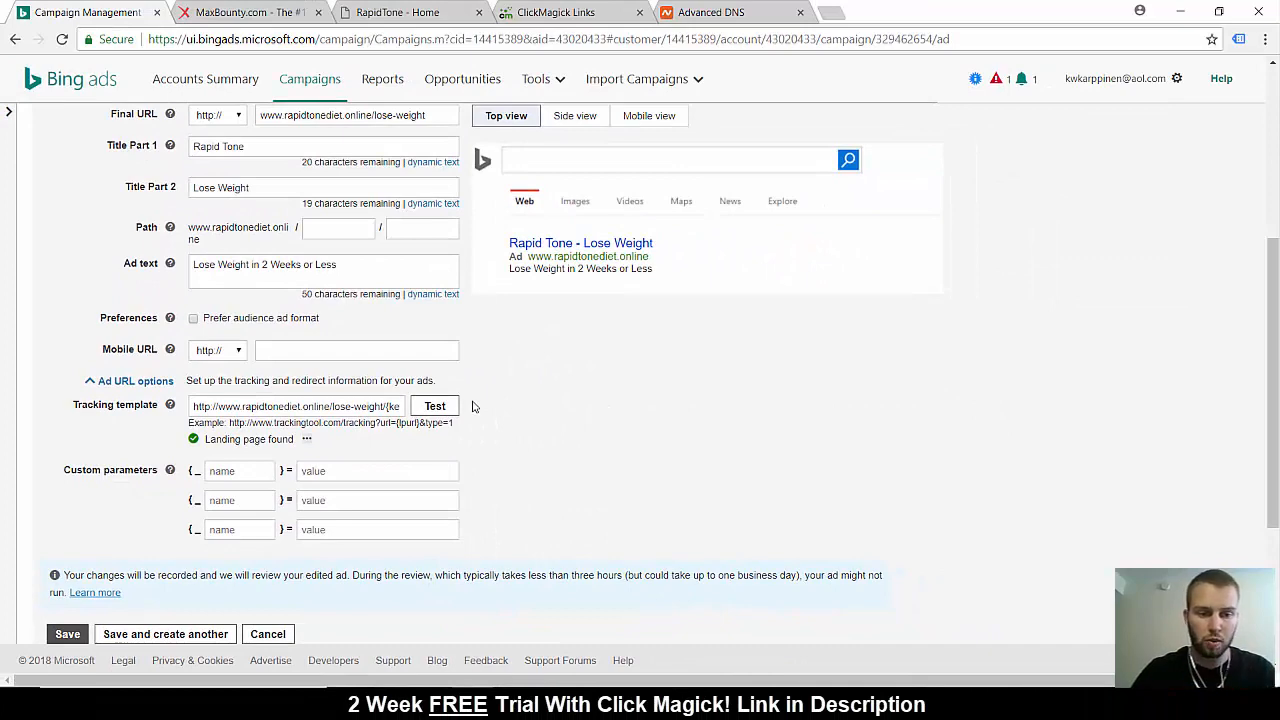
left_click_drag(398, 408, 420, 418)
left_click(578, 458)
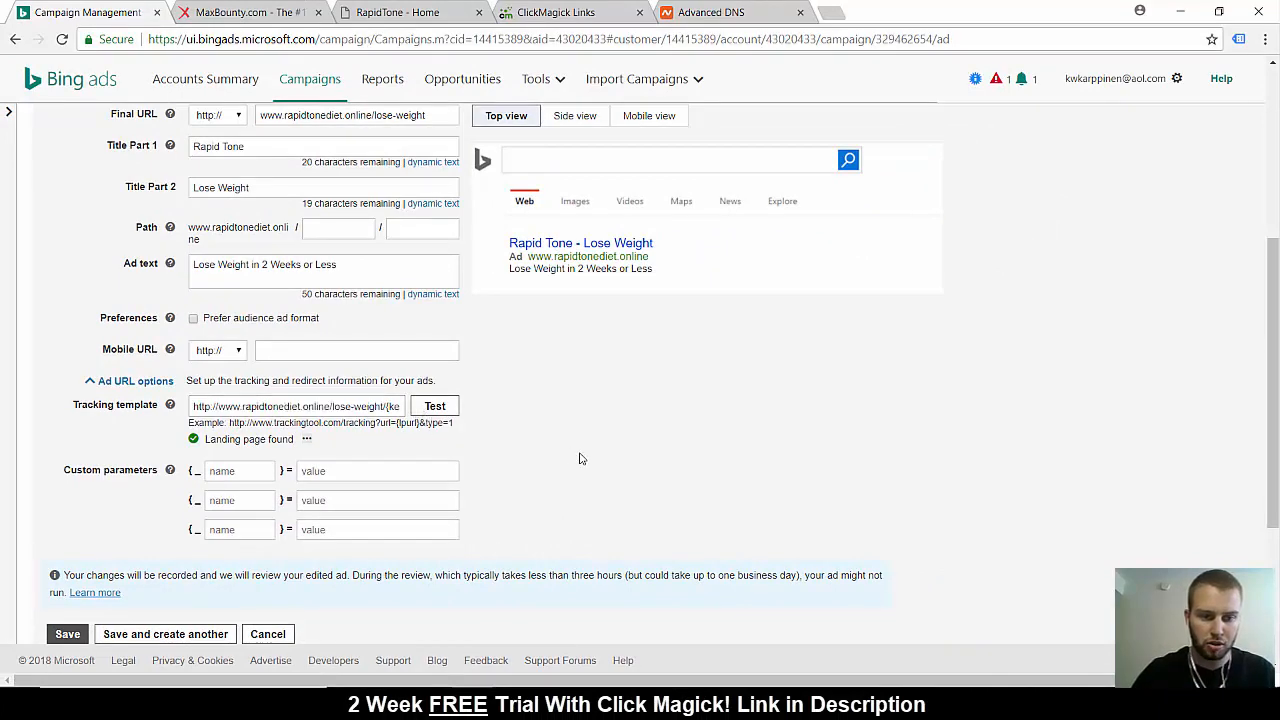
scroll(578, 458, "up", 1)
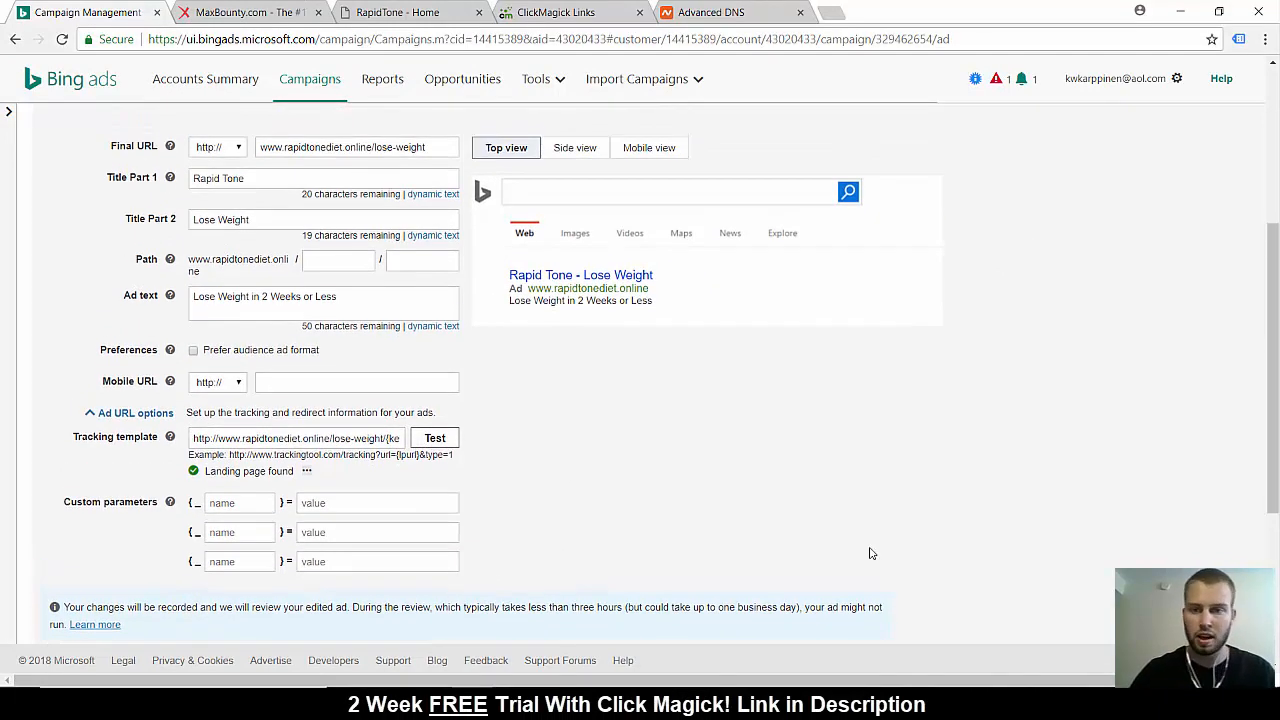
scroll(870, 553, "up", 1)
scroll(870, 553, "down", 2)
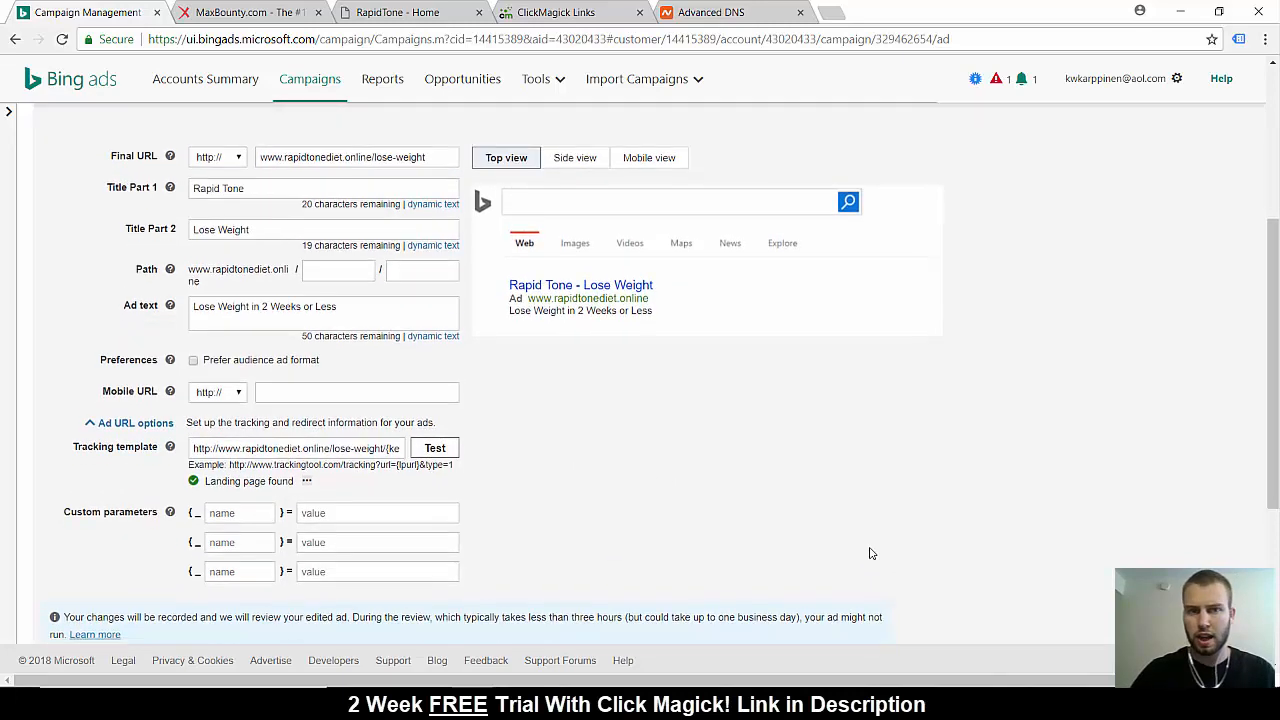
Switch to ClickMagick, open the click log of the CLA safflower link and review the keywords recorded in its Sub-ID 1 column
left_click(560, 12)
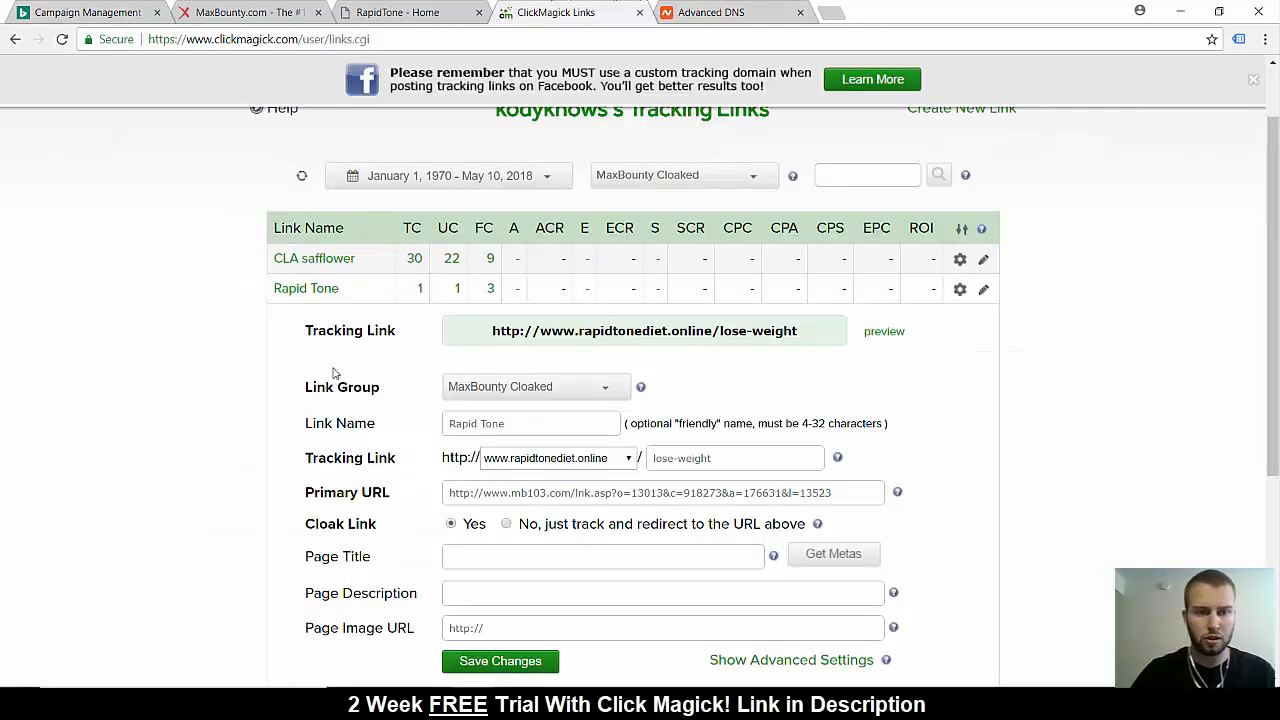
left_click(452, 259)
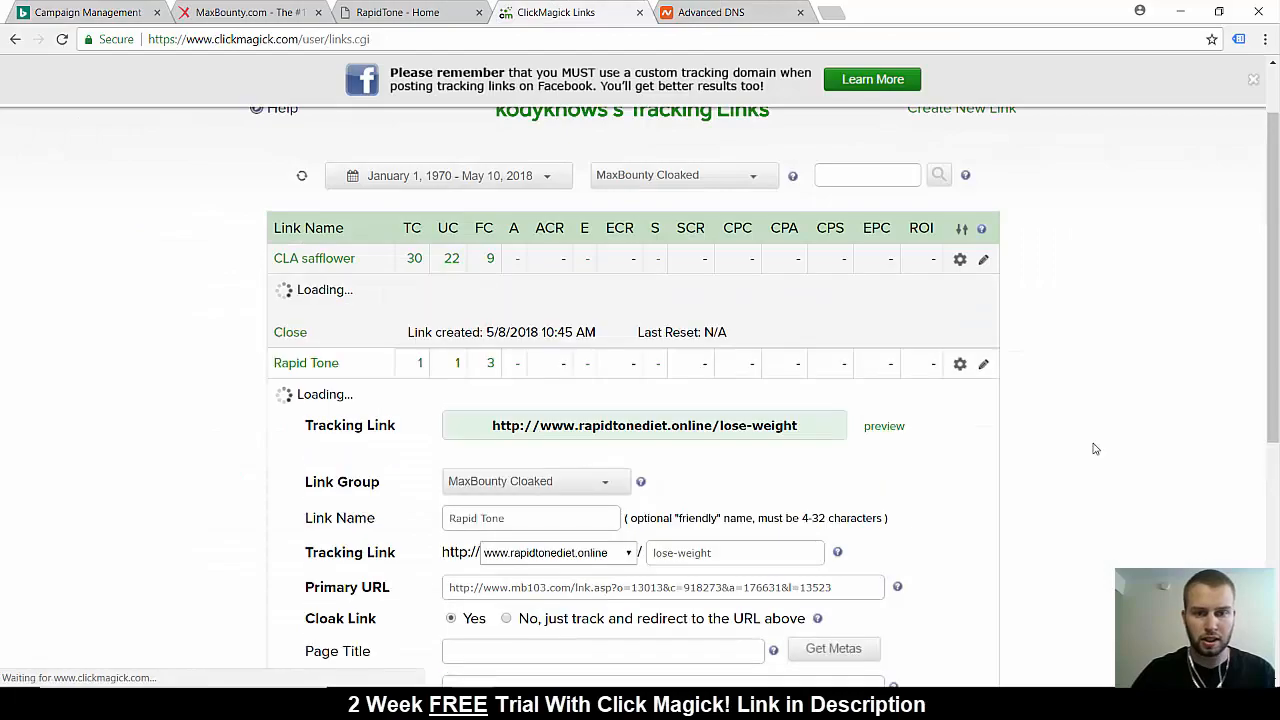
scroll(1095, 449, "down", 4)
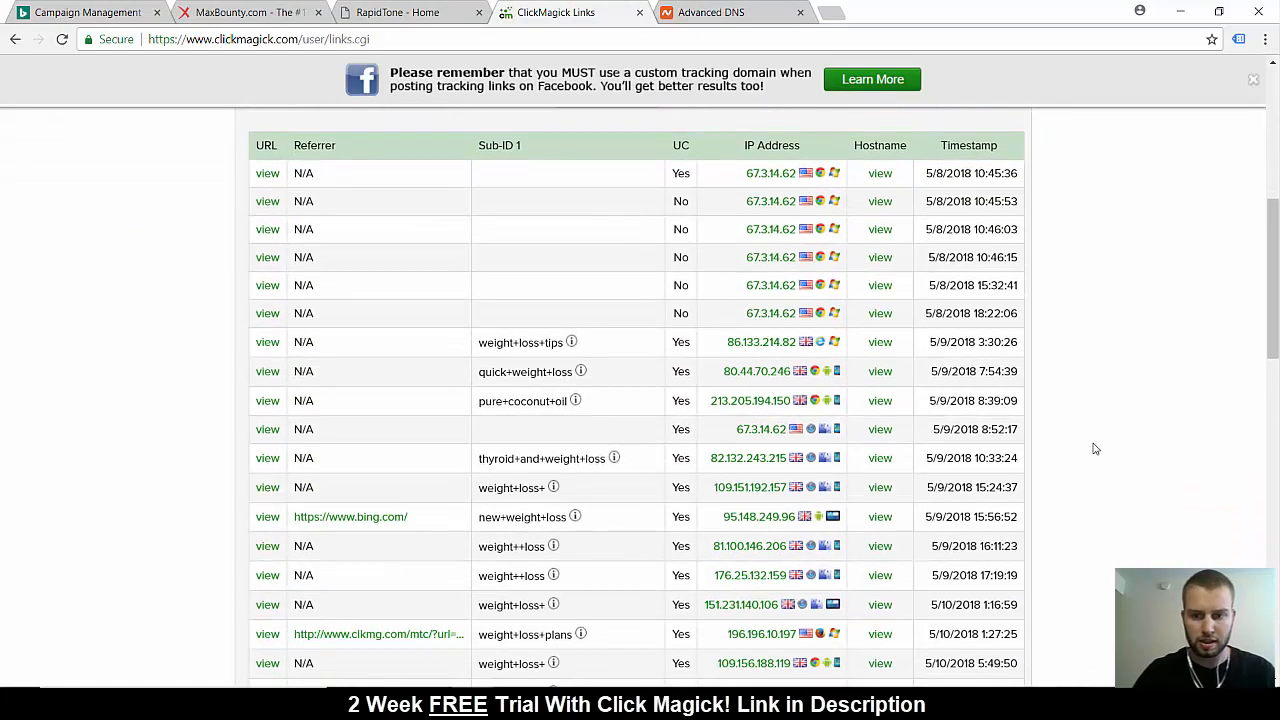
scroll(1095, 449, "down", 2)
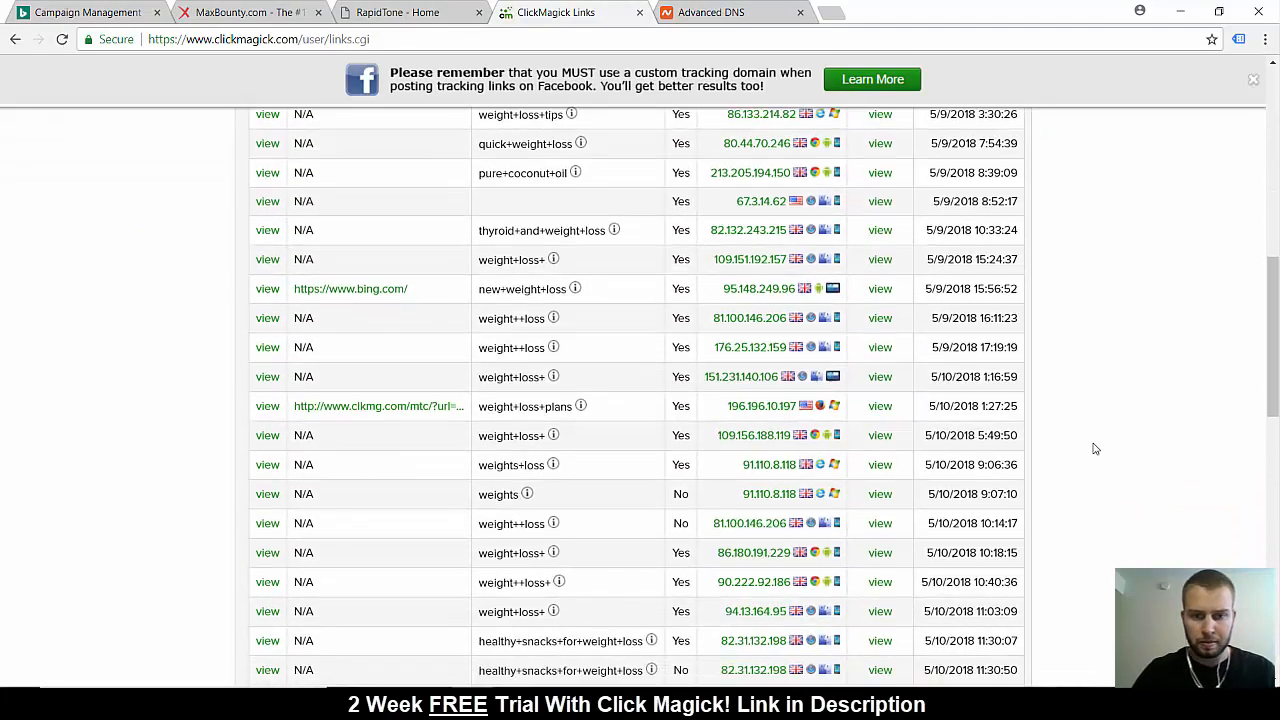
scroll(1095, 449, "up", 2)
scroll(1095, 449, "up", 5)
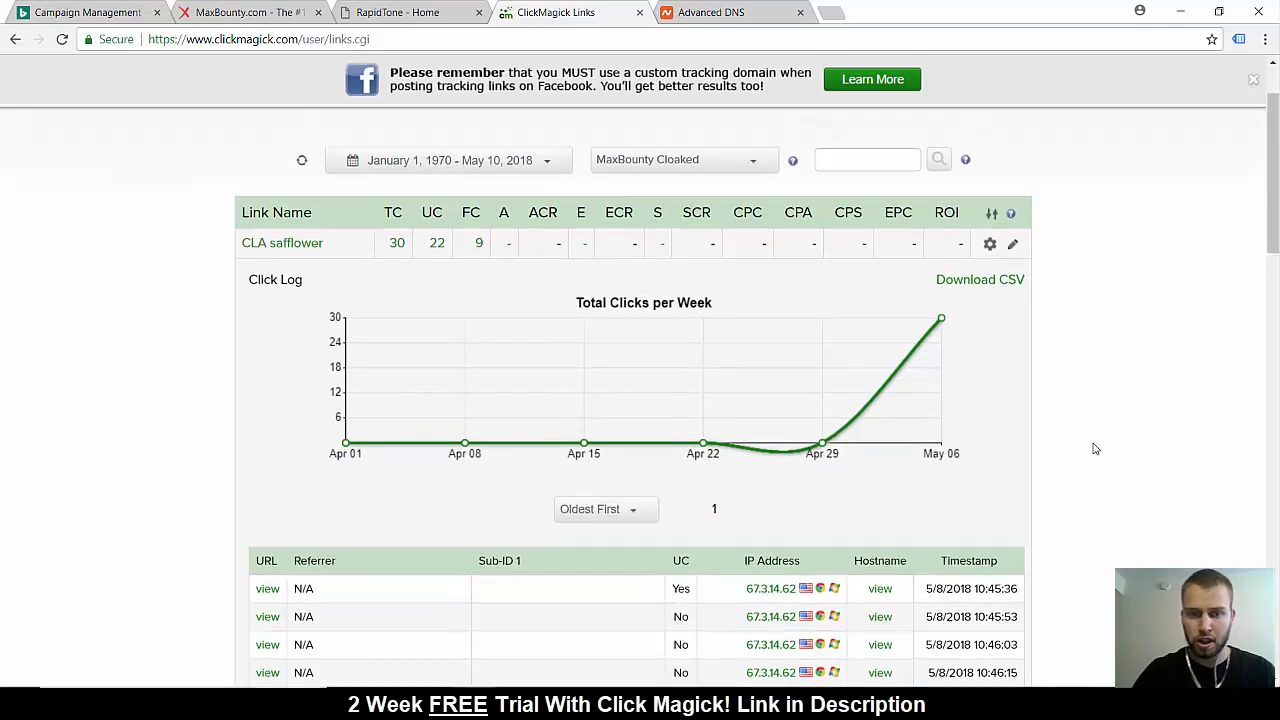